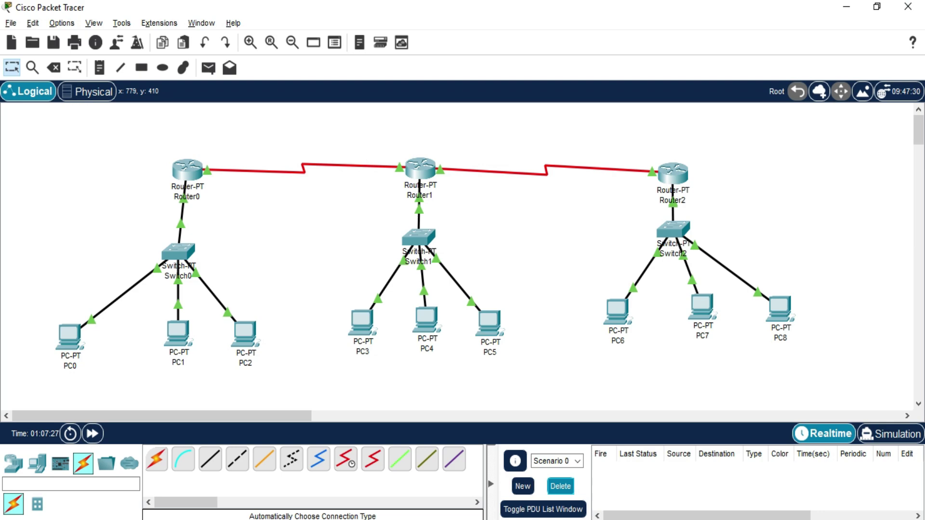
Step: Switch to the Practical No-6 document in WPS Office and review its aim, especially the minimum number of PCs per router
{"action": "key", "text": "alt+Tab"}
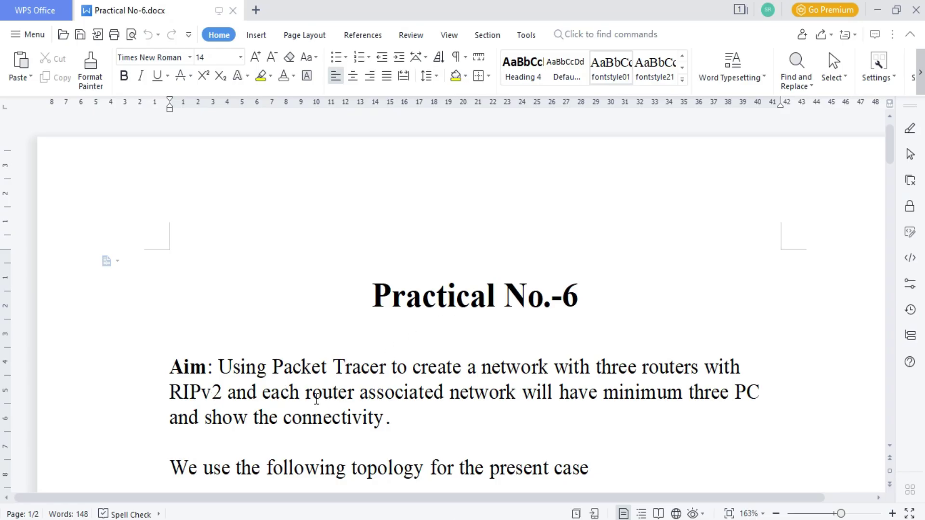
{"action": "left_click_drag", "start_coordinate": [602, 392], "coordinate": [779, 393]}
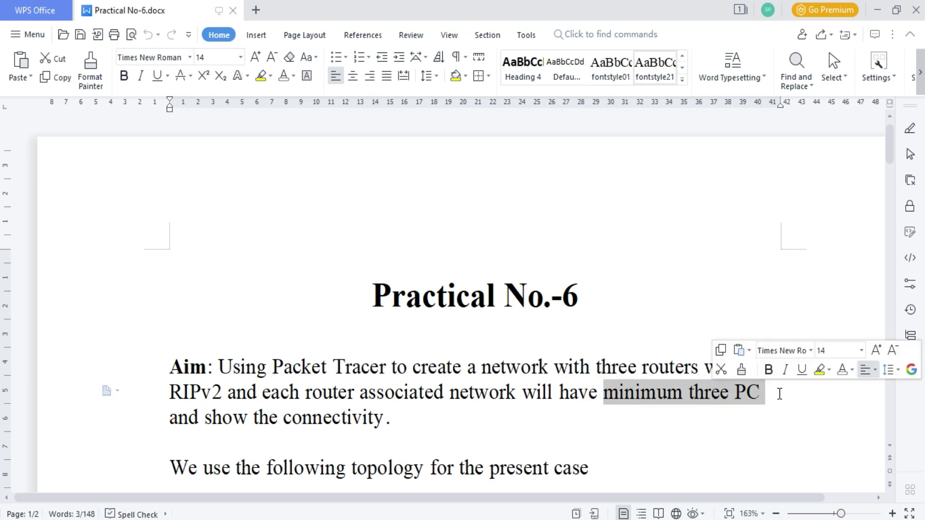
{"action": "left_click", "coordinate": [600, 410]}
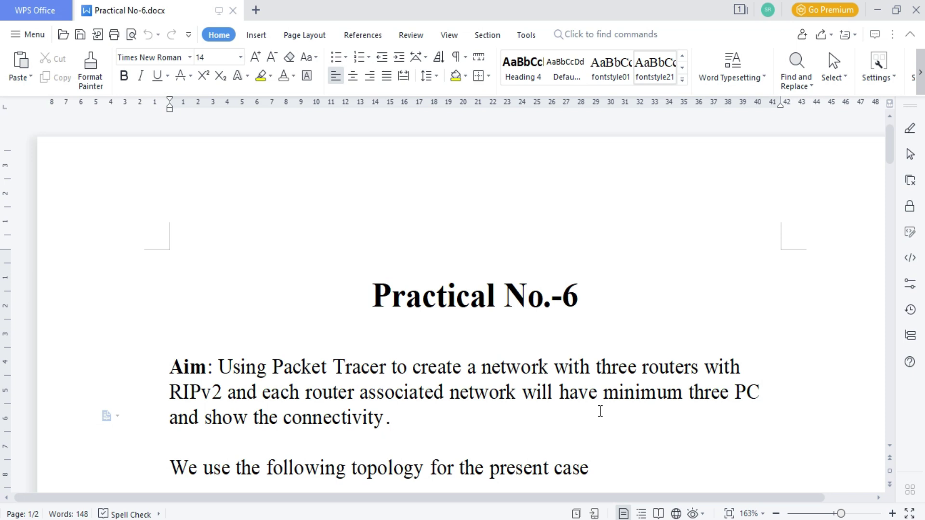
{"action": "left_click", "coordinate": [876, 10]}
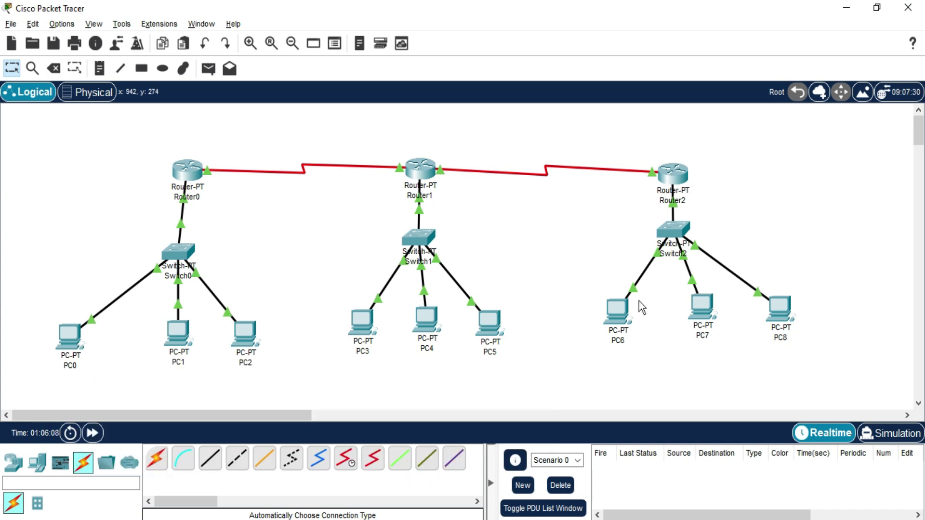
Step: Test the finished example topology in Packet Tracer by sending a simple PDU from PC0 to PC4
{"action": "left_click", "coordinate": [209, 69]}
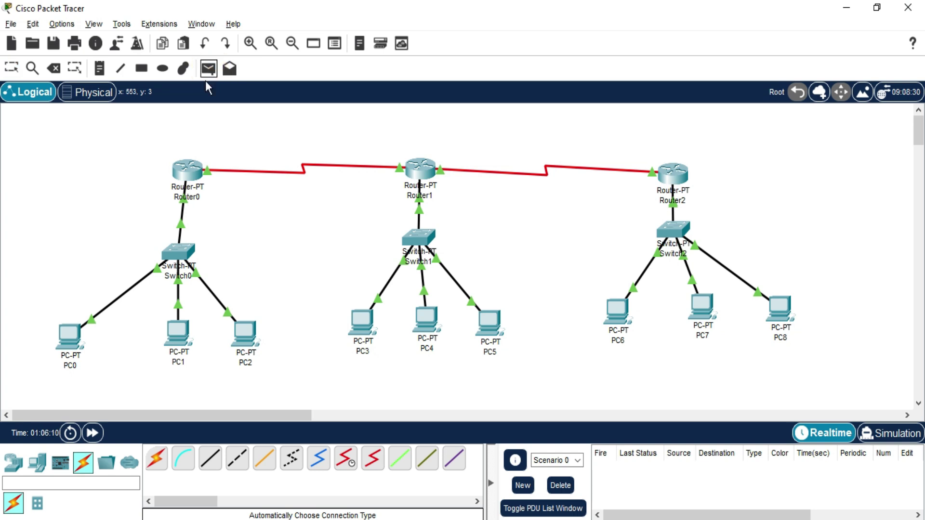
{"action": "left_click", "coordinate": [72, 338]}
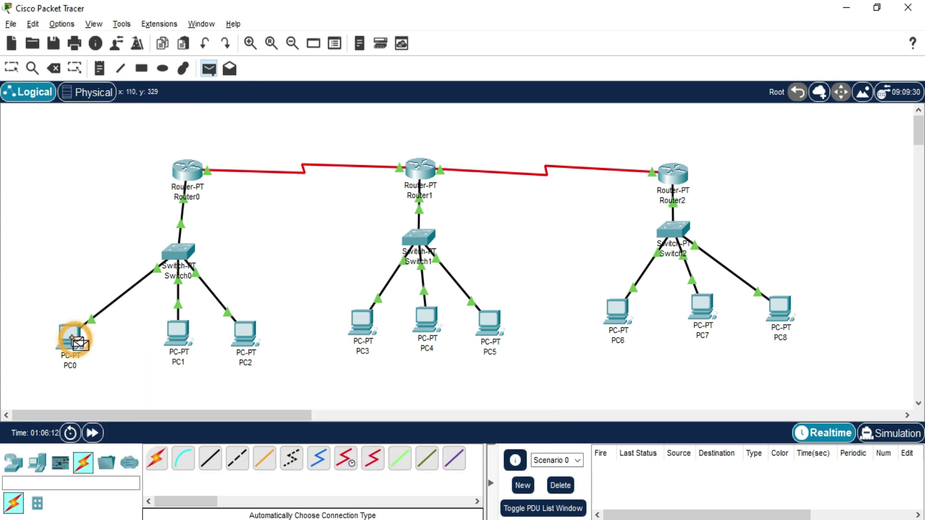
{"action": "left_click", "coordinate": [427, 320]}
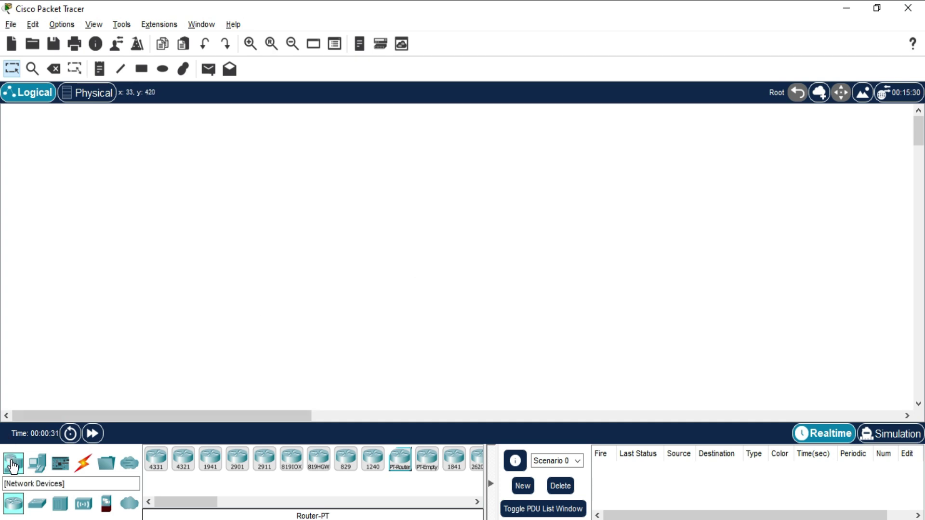
Step: Place three PT-Router devices in a horizontal row across the upper part of the empty workspace
{"action": "left_click", "coordinate": [400, 467]}
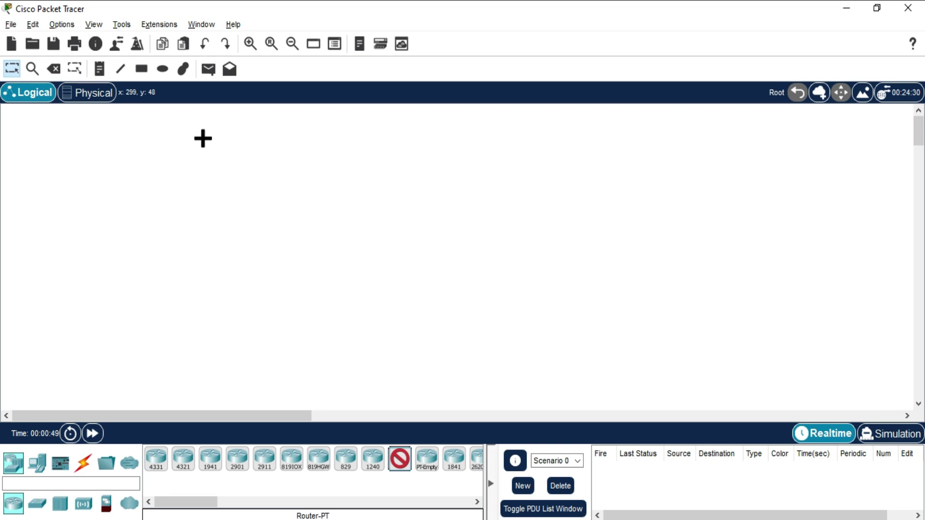
{"action": "left_click", "coordinate": [202, 139]}
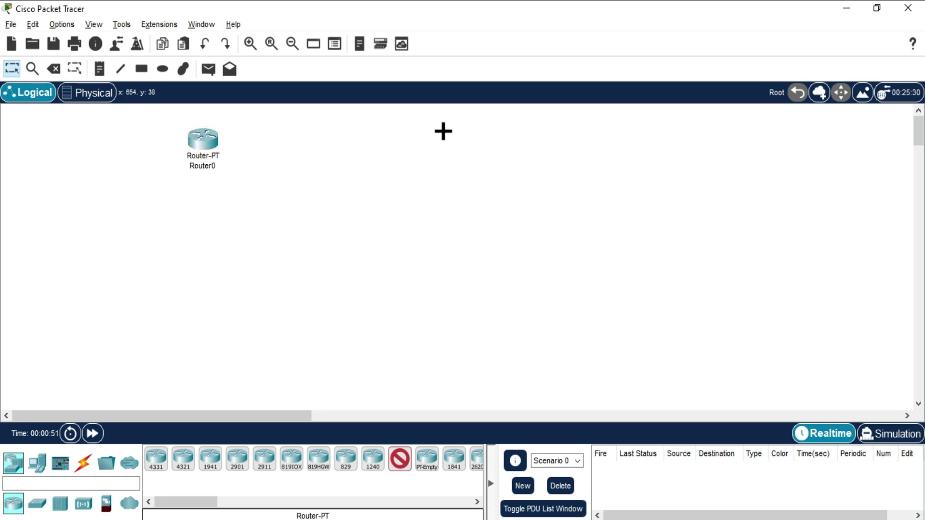
{"action": "left_click", "coordinate": [451, 140]}
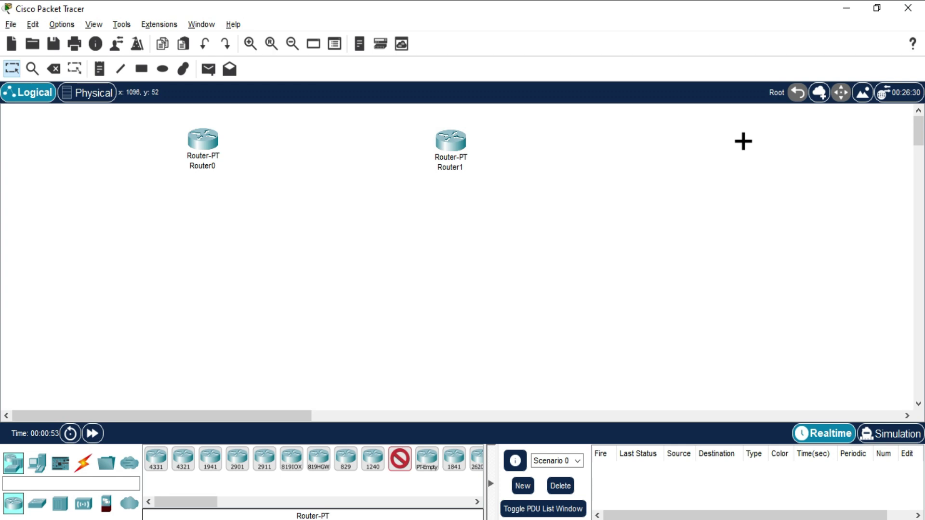
{"action": "left_click", "coordinate": [752, 137]}
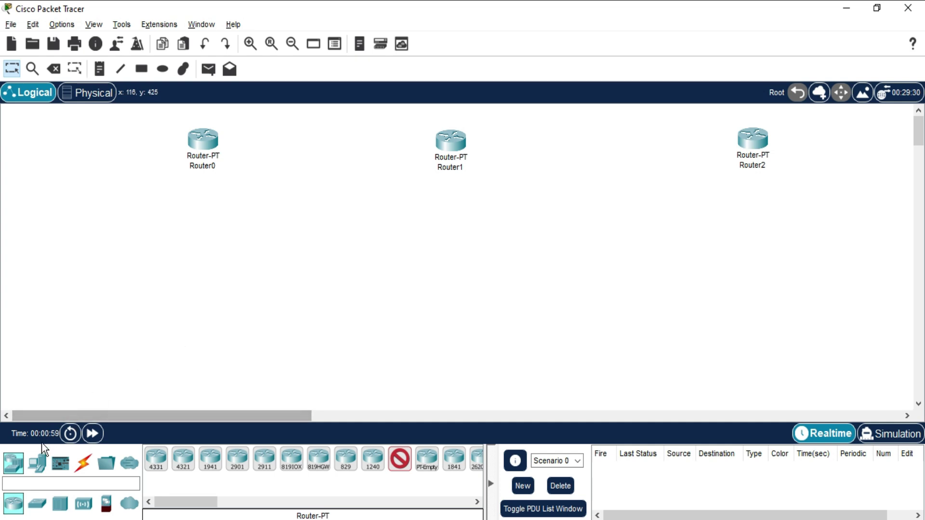
Step: Place three PT-Switch devices, one beneath each router
{"action": "left_click", "coordinate": [36, 502]}
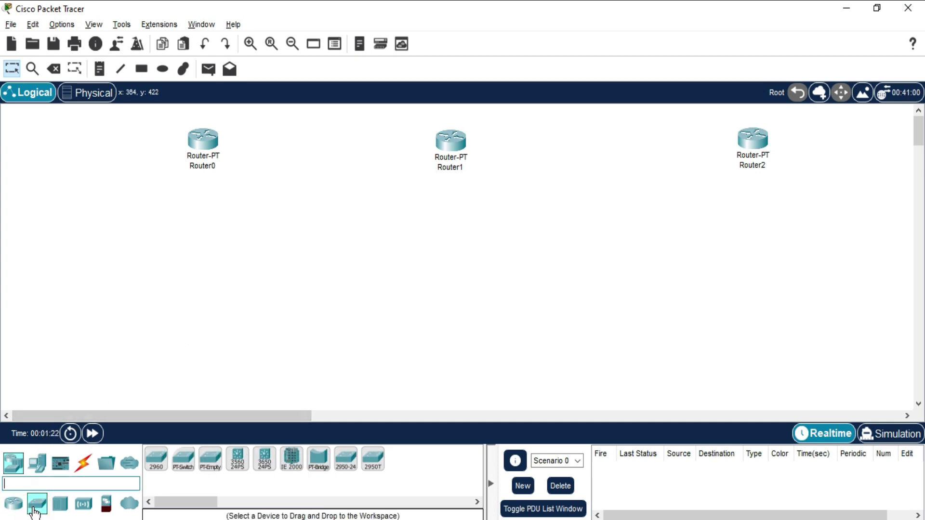
{"action": "left_click", "coordinate": [184, 470]}
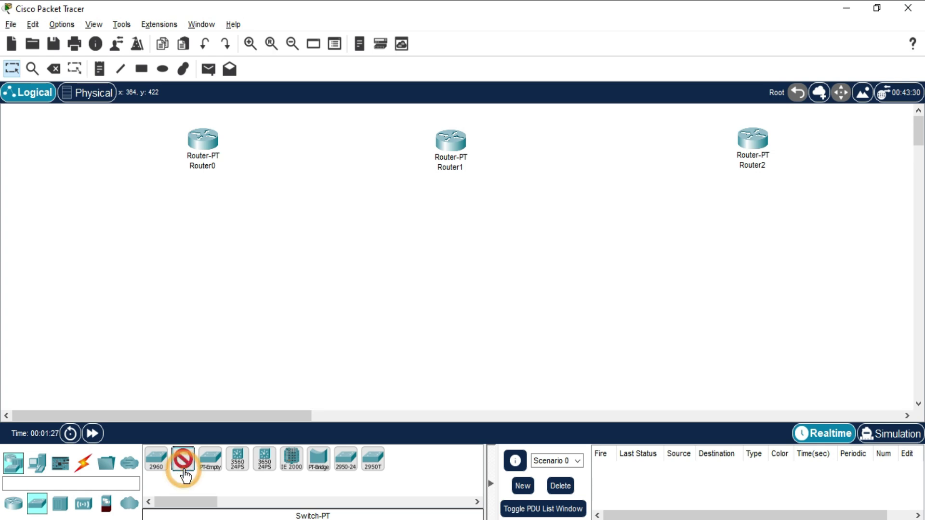
{"action": "left_click", "coordinate": [195, 212]}
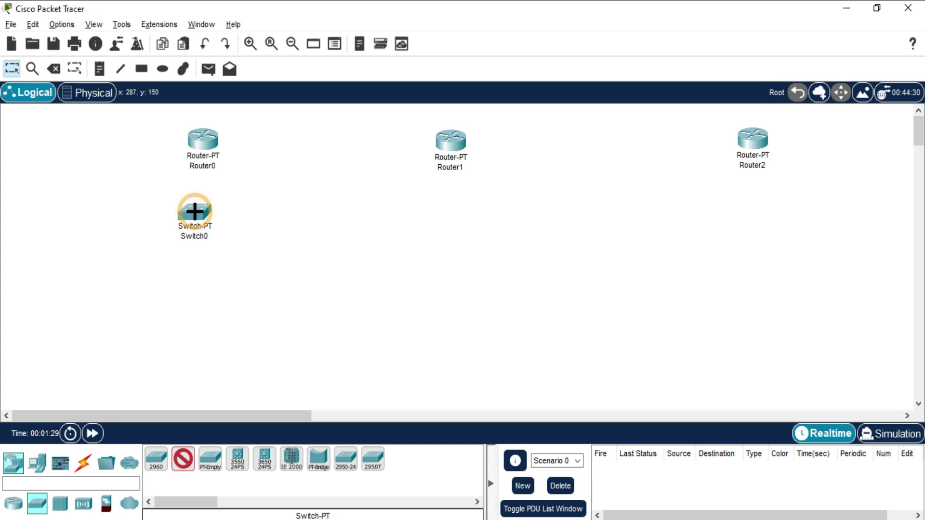
{"action": "left_click", "coordinate": [442, 211]}
{"action": "left_click", "coordinate": [747, 216]}
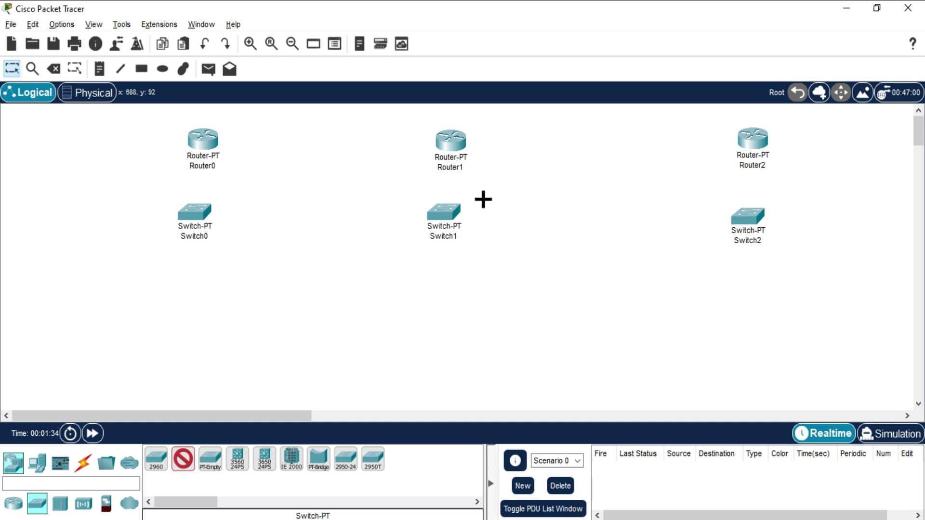
Step: Place nine PCs in a row beneath the switches, three for each switch
{"action": "left_click", "coordinate": [37, 465]}
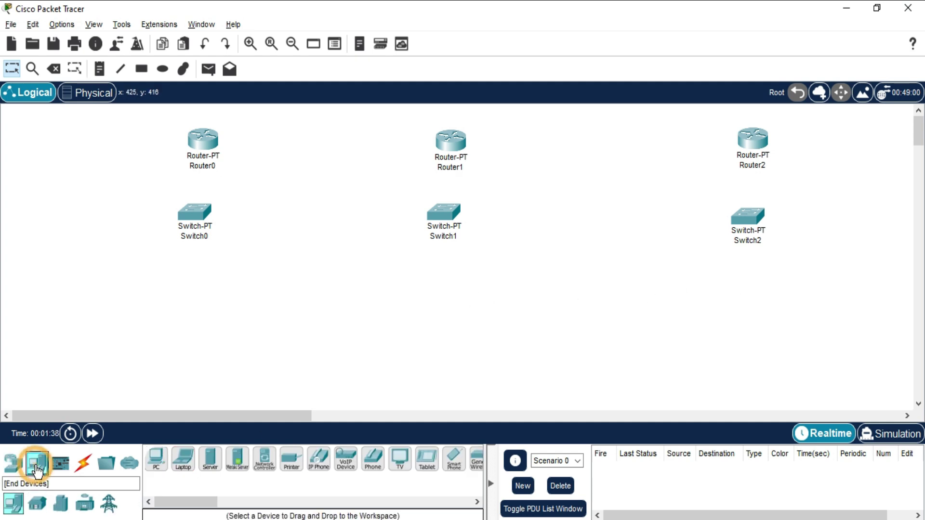
{"action": "left_click", "coordinate": [159, 468]}
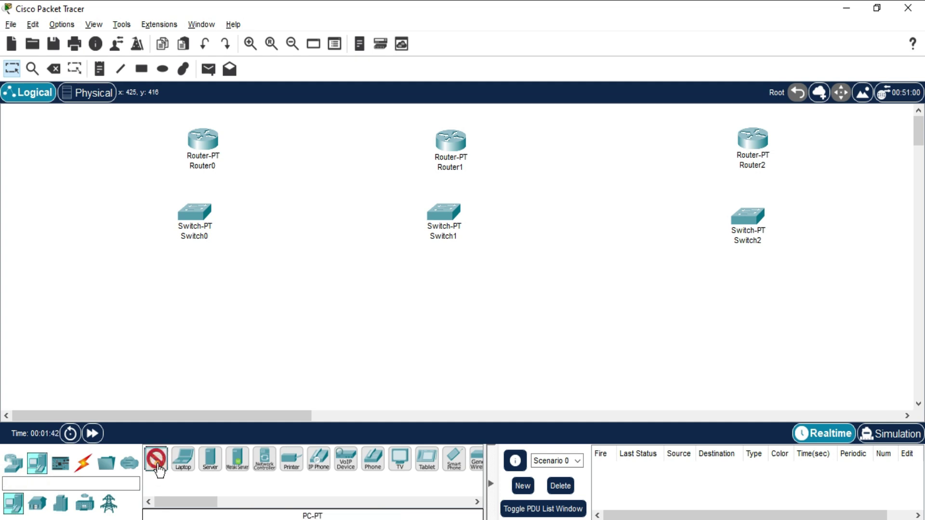
{"action": "left_click", "coordinate": [63, 308]}
{"action": "left_click", "coordinate": [172, 304]}
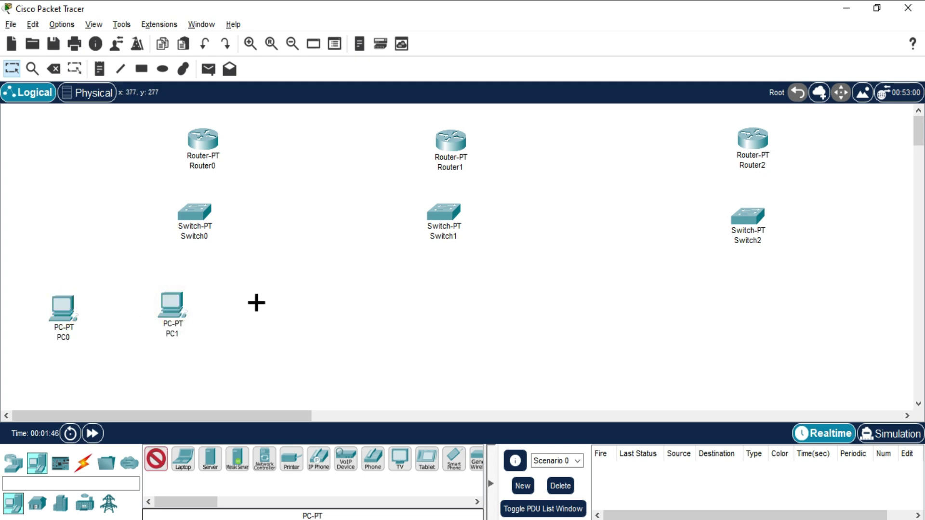
{"action": "left_click", "coordinate": [268, 302]}
{"action": "left_click", "coordinate": [372, 293]}
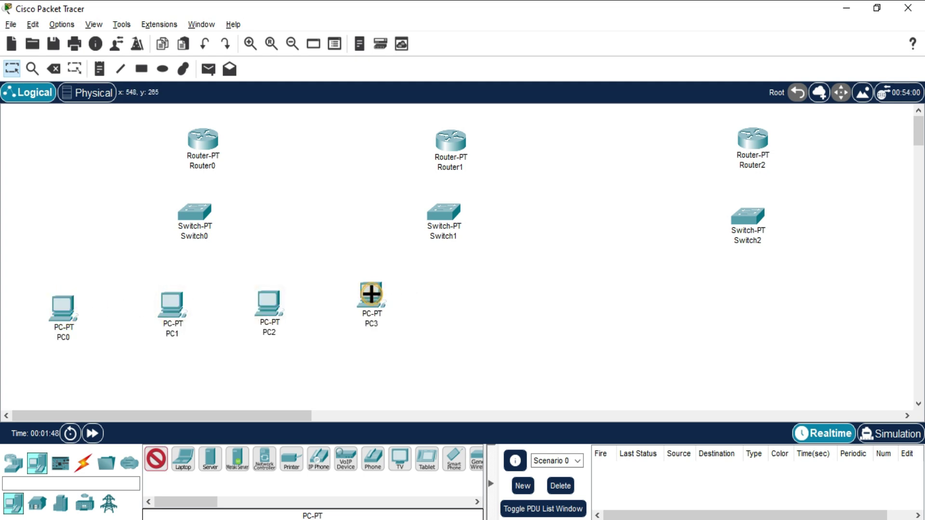
{"action": "left_click", "coordinate": [461, 293]}
{"action": "left_click", "coordinate": [539, 293]}
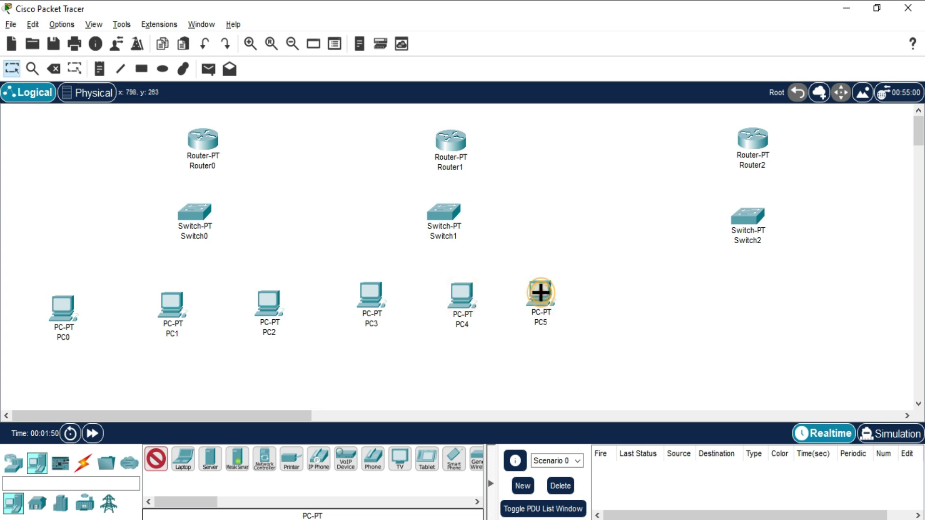
{"action": "left_click", "coordinate": [659, 289]}
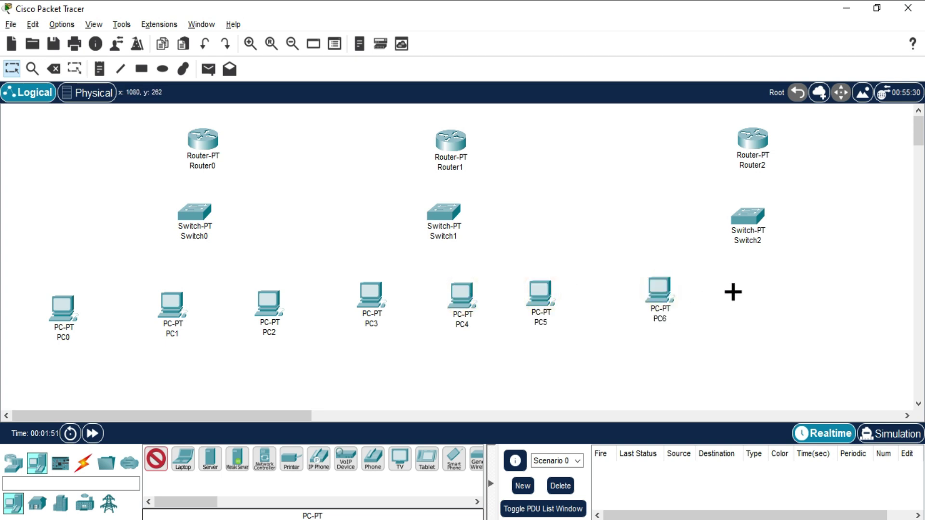
{"action": "left_click", "coordinate": [758, 288]}
{"action": "left_click", "coordinate": [826, 279]}
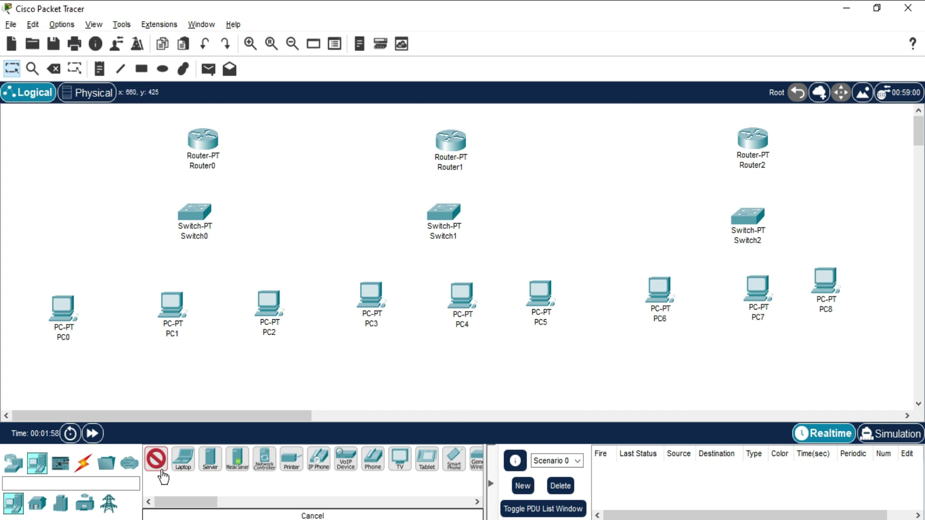
Step: Connect PC0, PC1 and PC2 to Switch0, and Switch0 to Router0, using the automatic connection type
{"action": "left_click", "coordinate": [84, 467]}
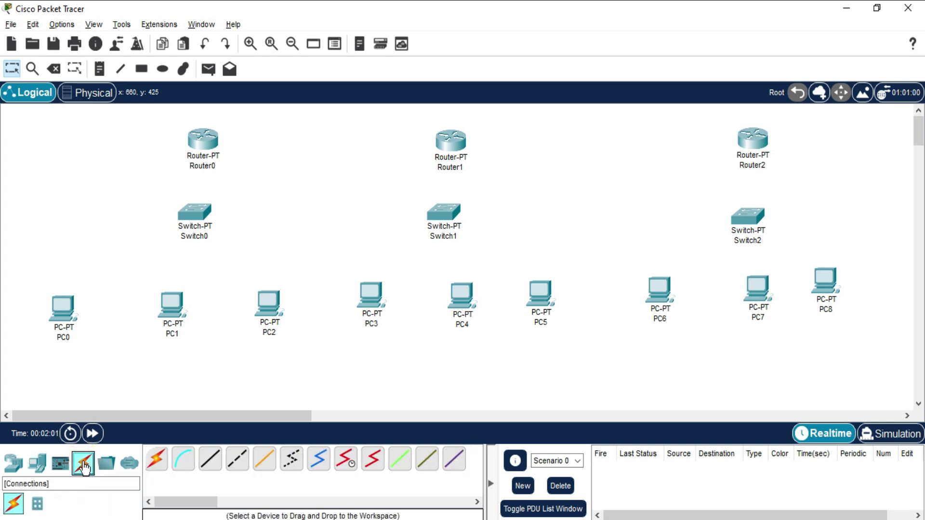
{"action": "left_click", "coordinate": [158, 466]}
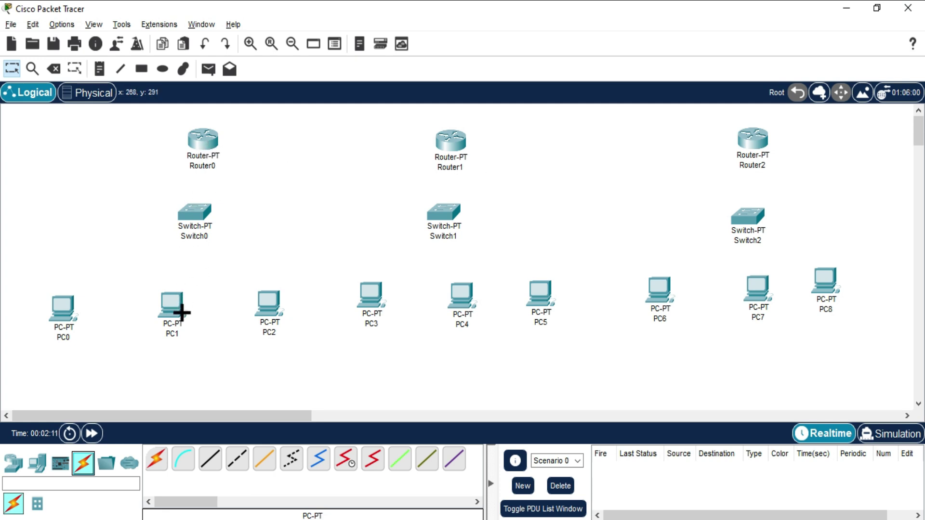
{"action": "left_click", "coordinate": [155, 464]}
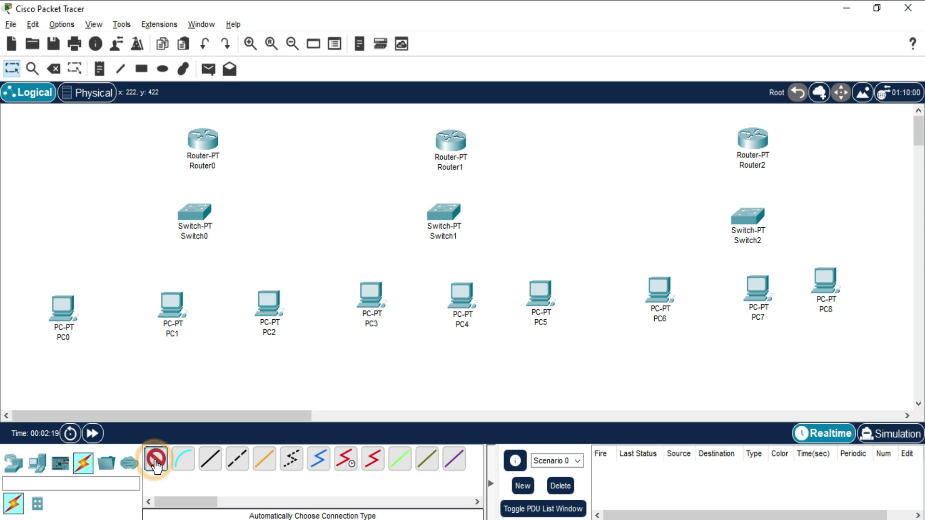
{"action": "left_click", "coordinate": [68, 314]}
{"action": "left_click", "coordinate": [201, 209]}
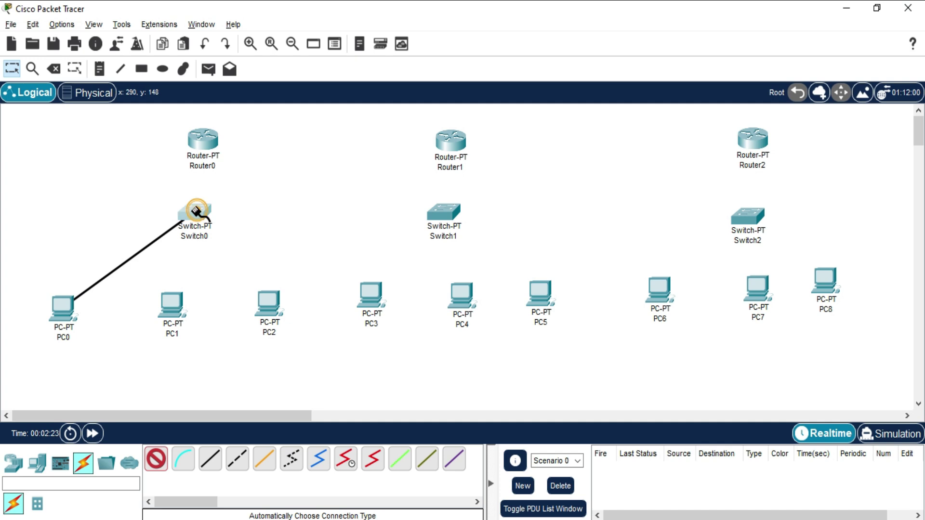
{"action": "left_click", "coordinate": [179, 310]}
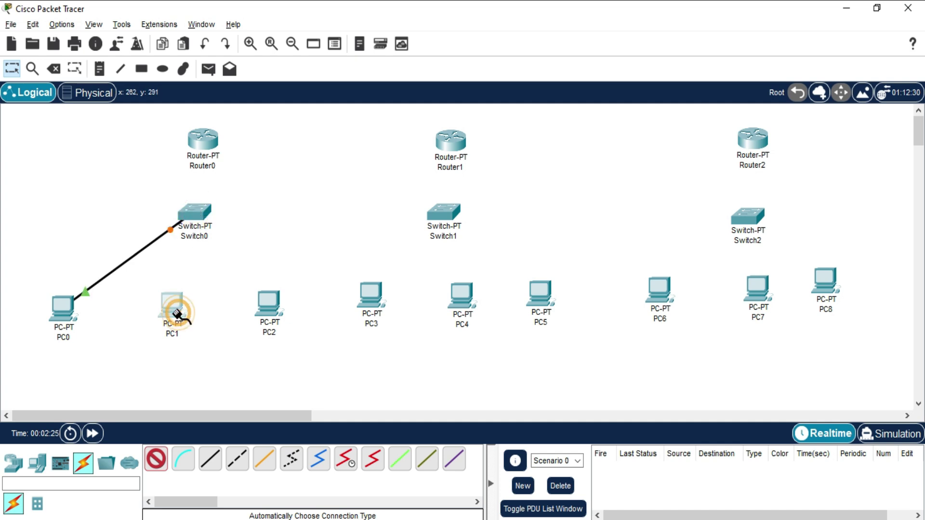
{"action": "left_click", "coordinate": [198, 211]}
{"action": "left_click", "coordinate": [271, 299]}
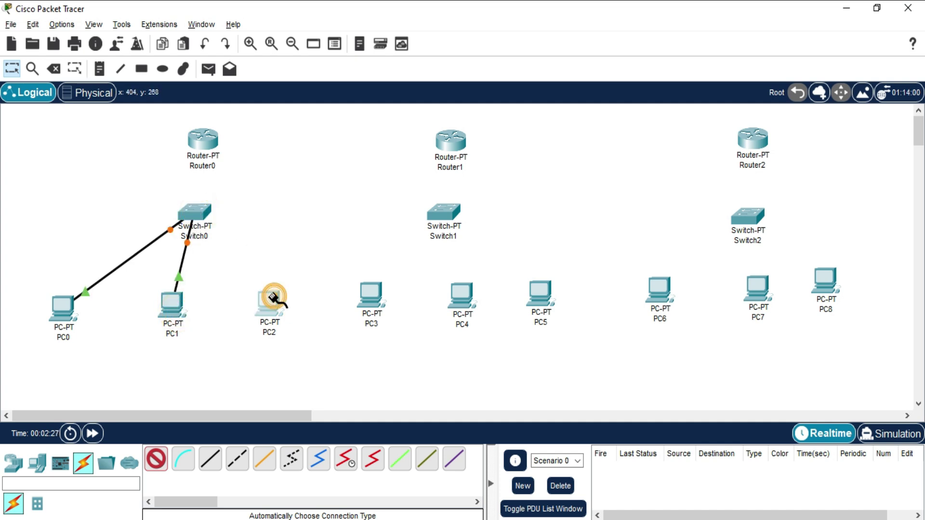
{"action": "left_click", "coordinate": [202, 215]}
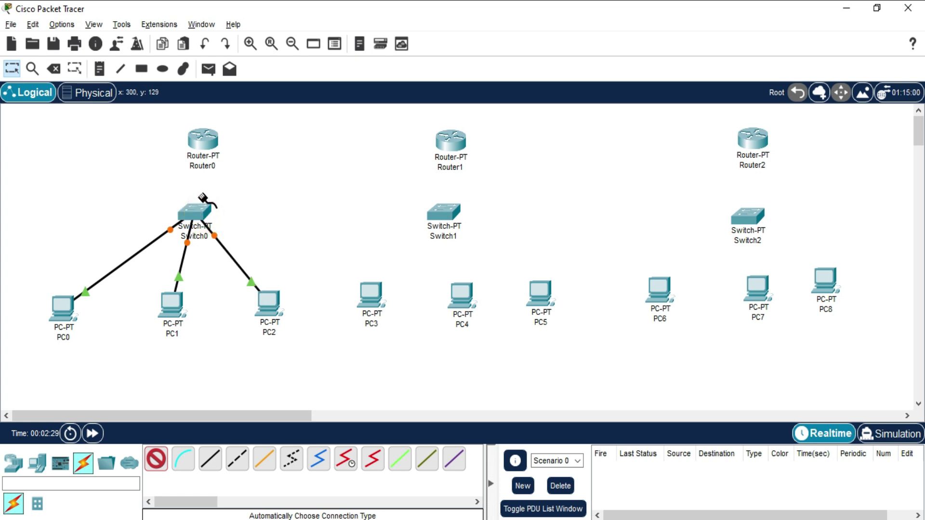
{"action": "left_click", "coordinate": [202, 207]}
{"action": "left_click", "coordinate": [200, 140]}
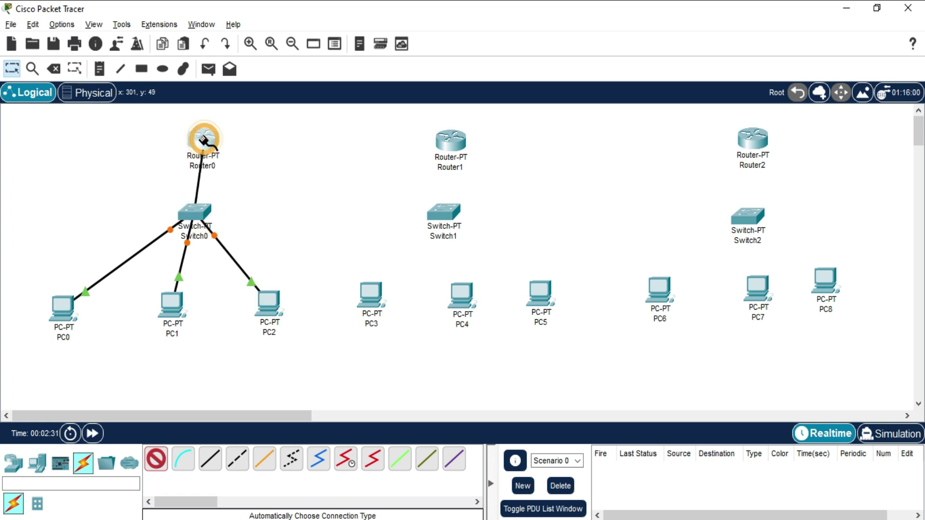
Step: Cable PC3, PC4 and PC5 through Switch1 to Router1, and PC6, PC7 and PC8 through Switch2 to Router2
{"action": "left_click", "coordinate": [377, 302]}
{"action": "left_click", "coordinate": [441, 213]}
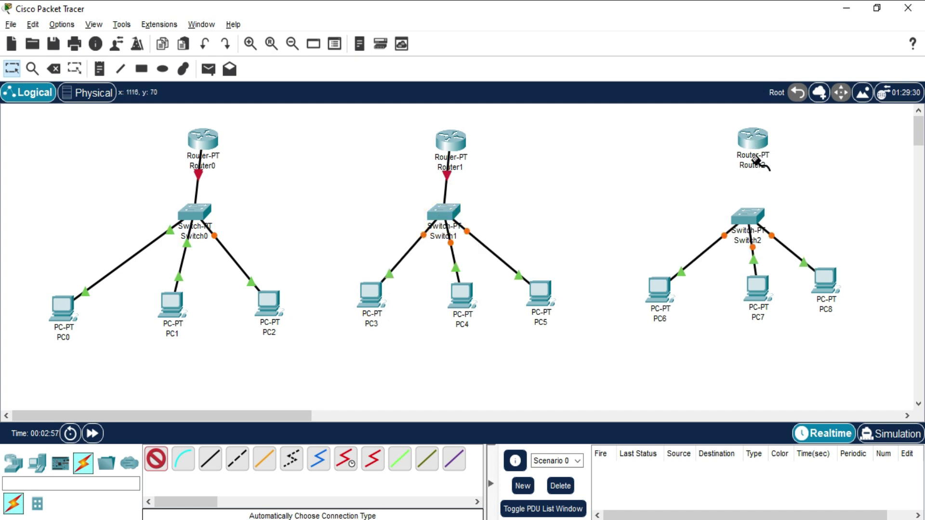
{"action": "left_click", "coordinate": [753, 214]}
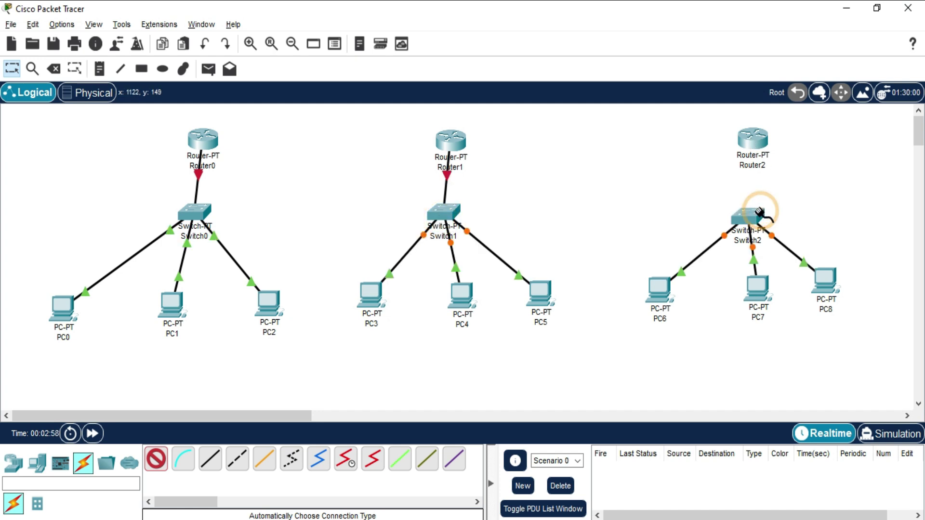
{"action": "left_click", "coordinate": [750, 139]}
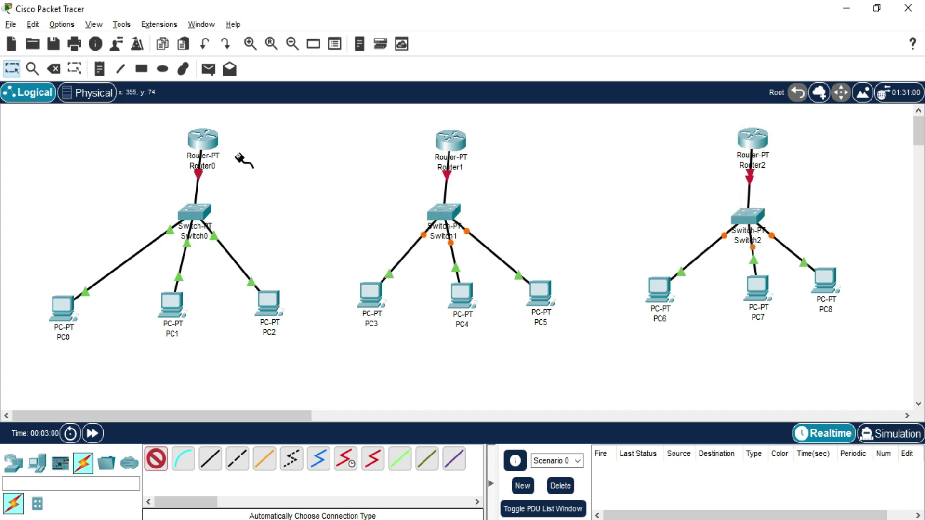
Step: Link Router0 to Router1 using the automatic connection type
{"action": "left_click", "coordinate": [213, 143]}
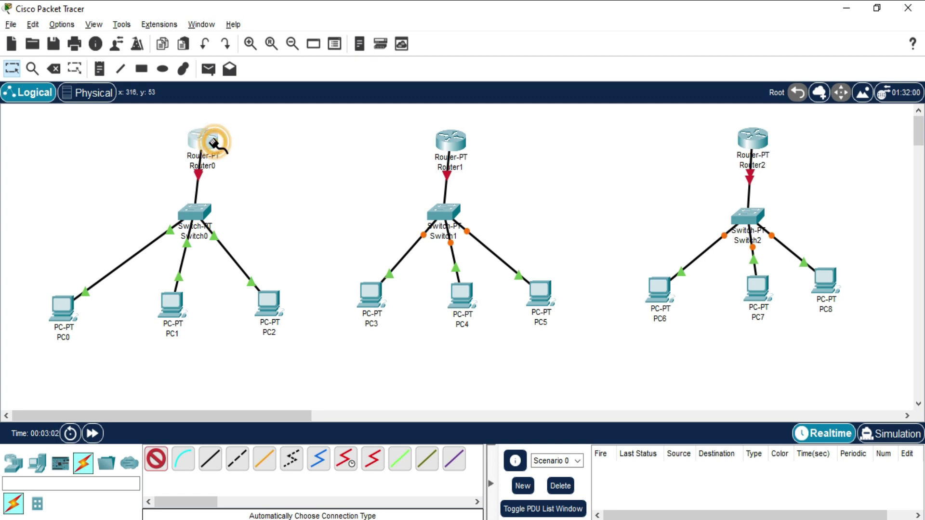
{"action": "left_click", "coordinate": [449, 145]}
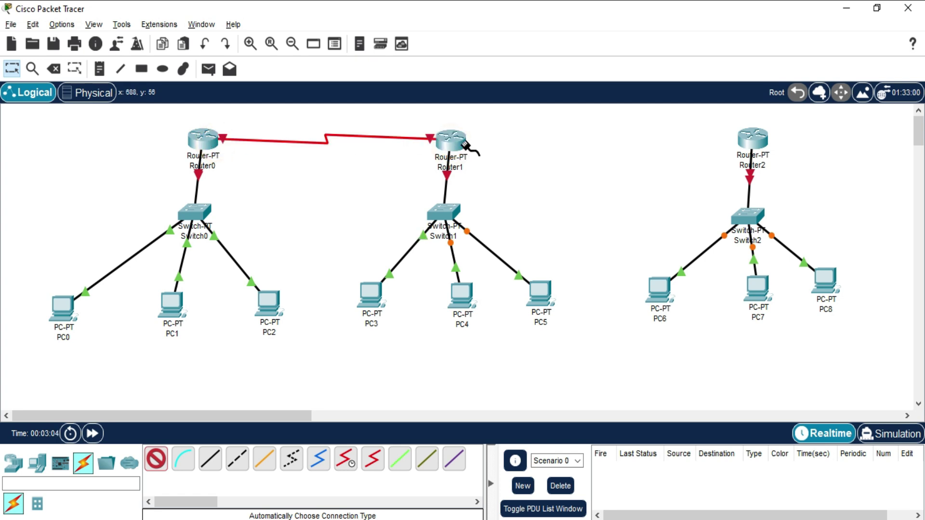
Step: Link Router1 to Router2 using the automatic connection type
{"action": "left_click", "coordinate": [464, 145]}
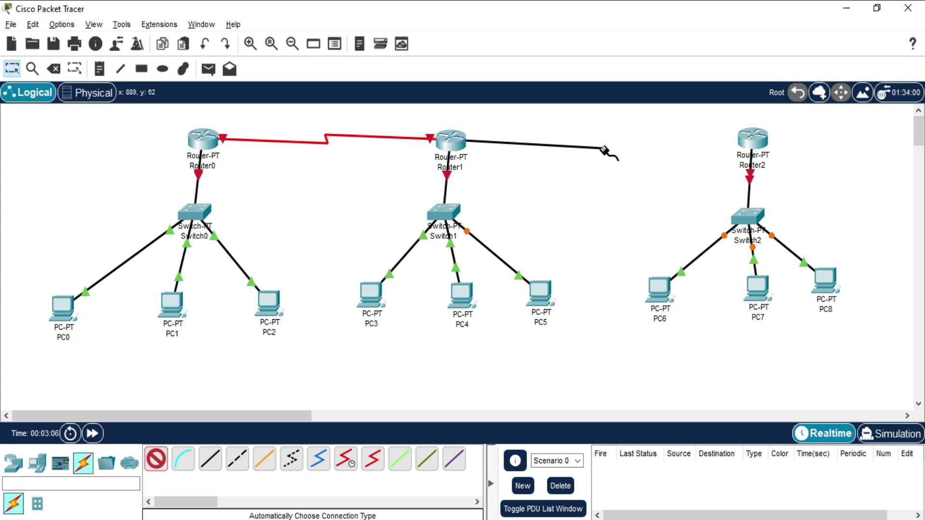
{"action": "left_click", "coordinate": [738, 141]}
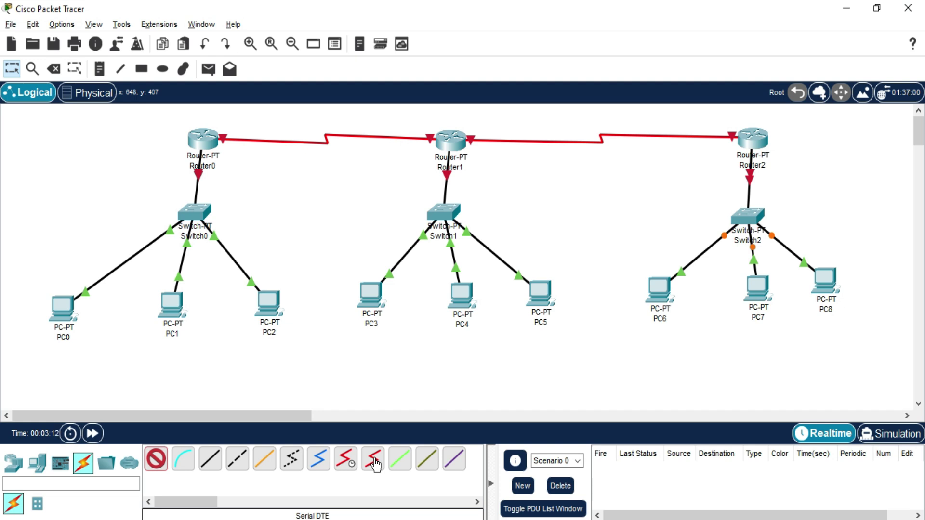
{"action": "left_click", "coordinate": [376, 465]}
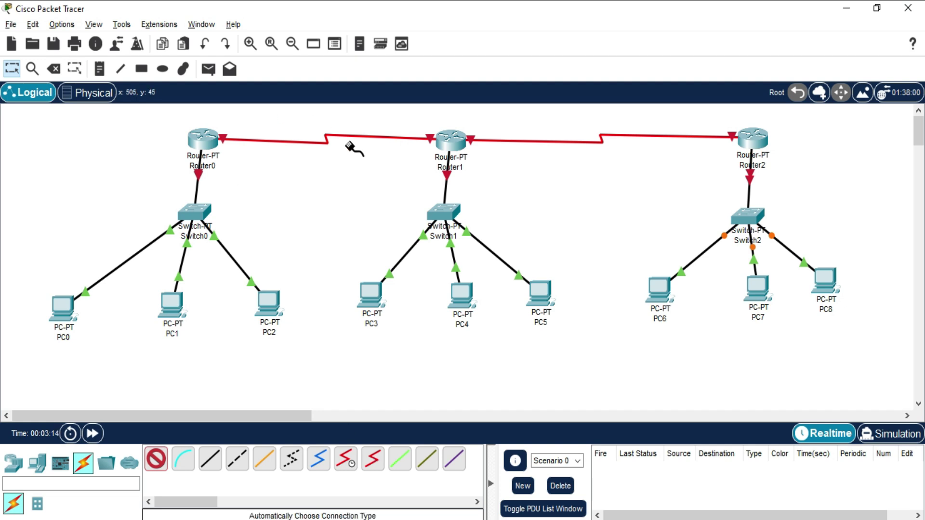
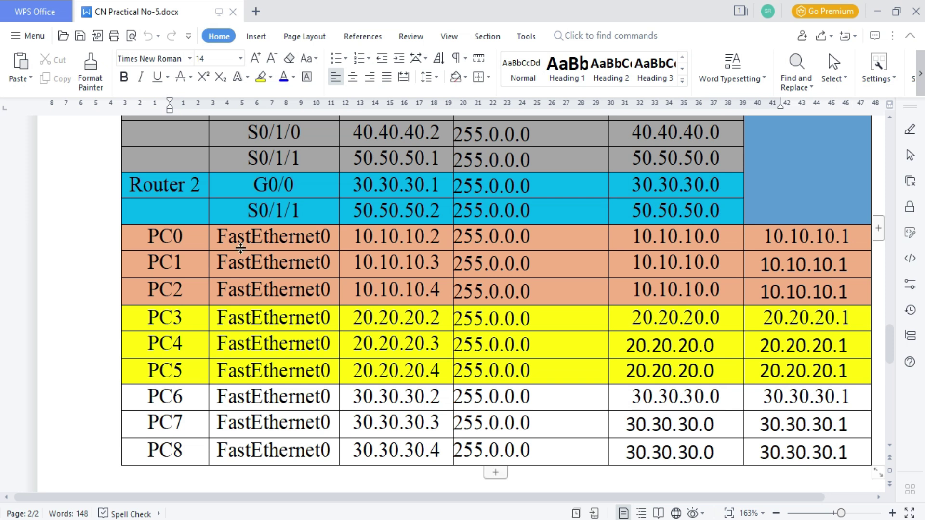
Step: Examine the planned IP addresses, network addresses and default gateways of PC0, PC1 and PC2 in the CN Practical No-5.docx addressing table
{"action": "left_click_drag", "start_coordinate": [354, 236], "coordinate": [430, 236]}
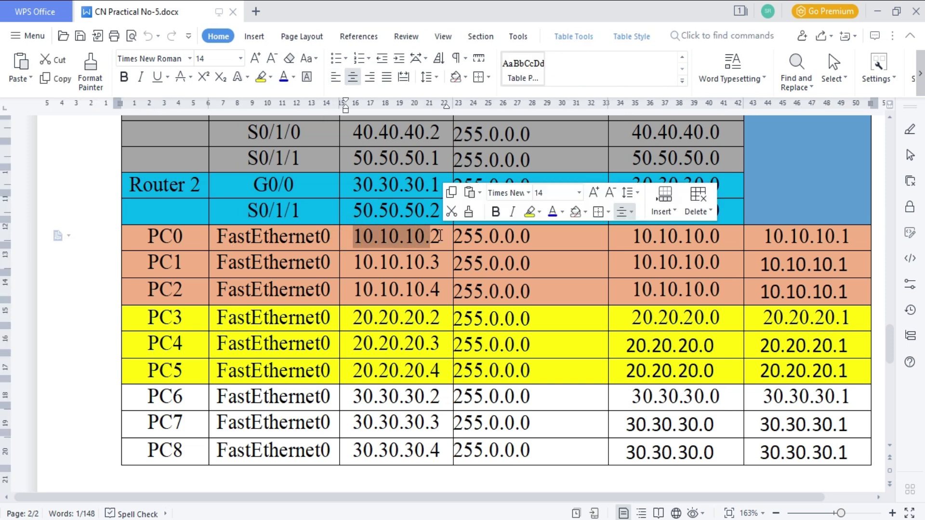
{"action": "left_click", "coordinate": [766, 232]}
{"action": "left_click_drag", "start_coordinate": [781, 232], "coordinate": [854, 227]}
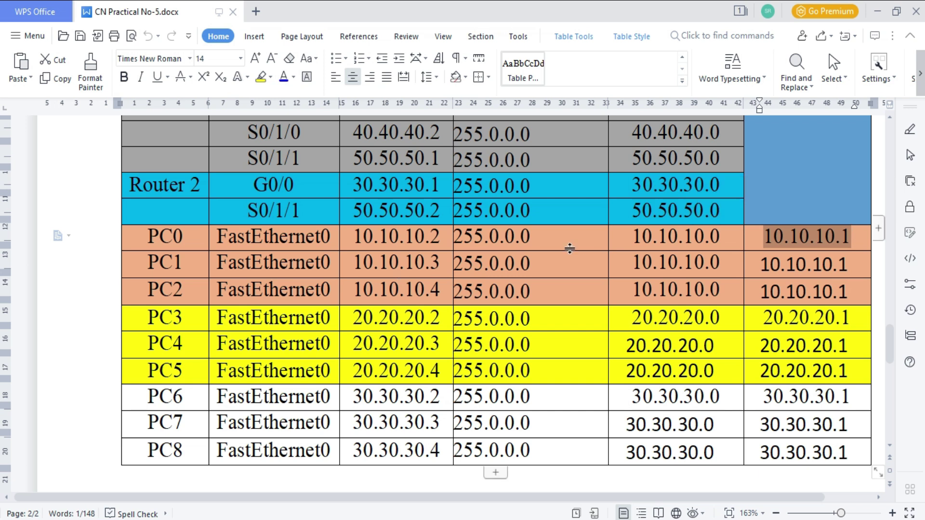
{"action": "left_click_drag", "start_coordinate": [131, 234], "coordinate": [533, 281]}
{"action": "left_click_drag", "start_coordinate": [854, 233], "coordinate": [858, 285]}
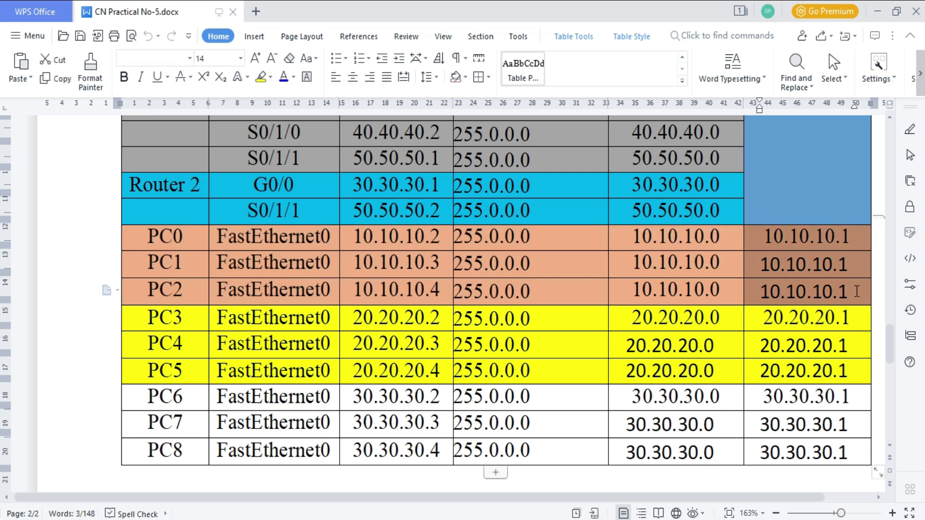
{"action": "left_click_drag", "start_coordinate": [354, 236], "coordinate": [442, 241]}
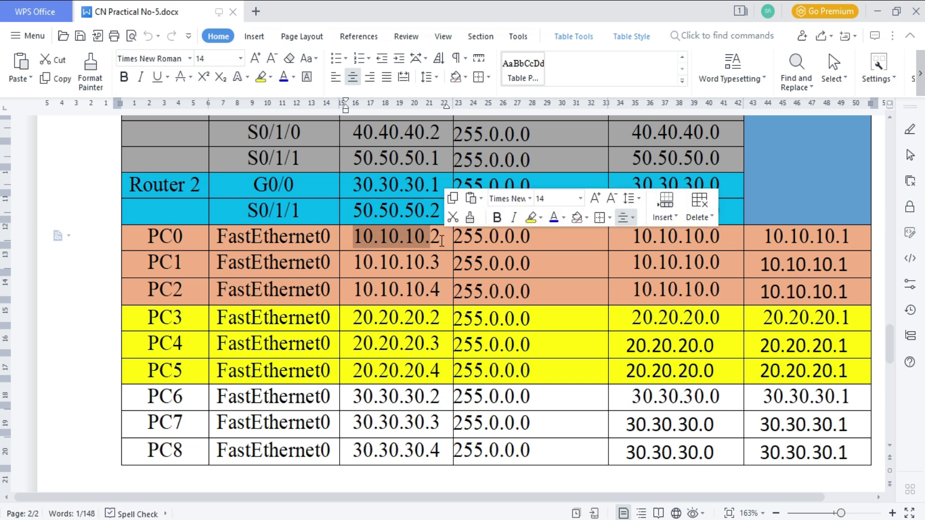
{"action": "left_click", "coordinate": [441, 263]}
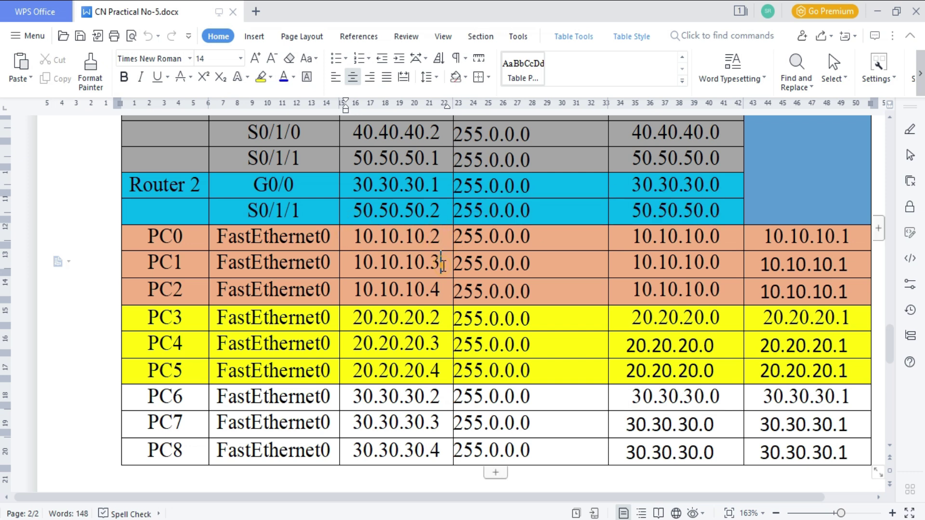
{"action": "left_click", "coordinate": [440, 291]}
{"action": "left_click_drag", "start_coordinate": [631, 242], "coordinate": [726, 242]}
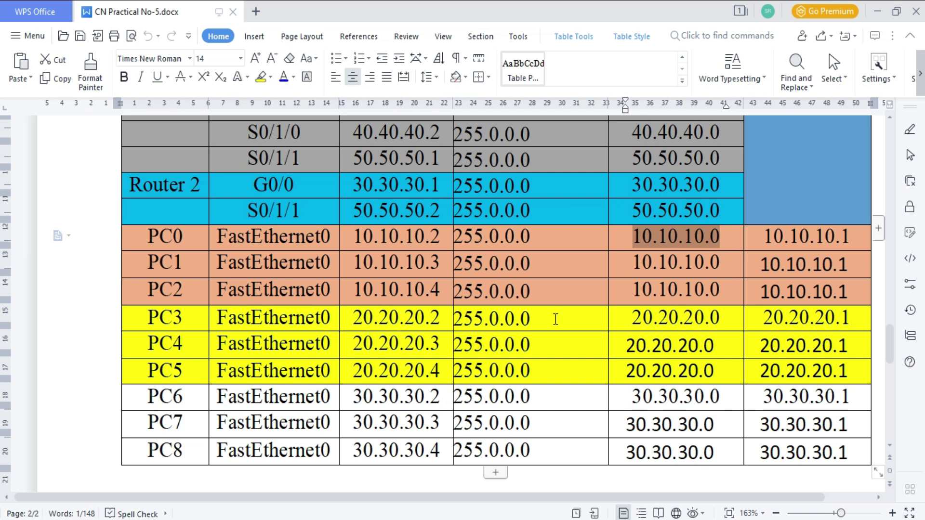
Step: Examine the planned IP addresses, default gateways and network addresses of PC3, PC4 and PC5 in the addressing table
{"action": "left_click_drag", "start_coordinate": [197, 319], "coordinate": [195, 371]}
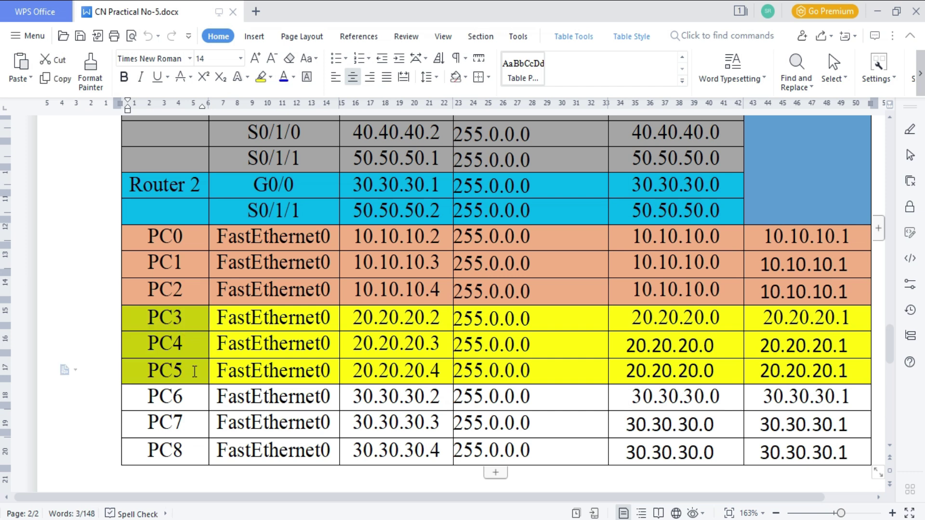
{"action": "left_click", "coordinate": [358, 312]}
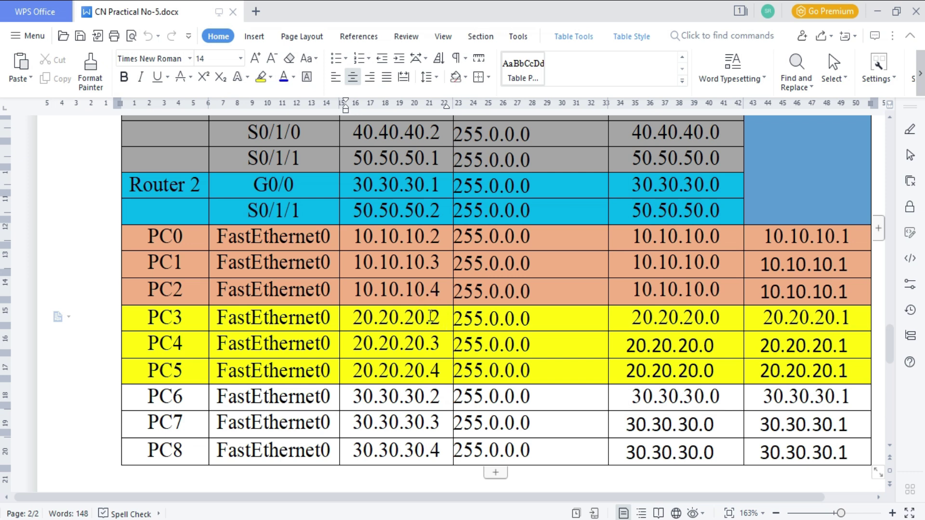
{"action": "left_click", "coordinate": [432, 334]}
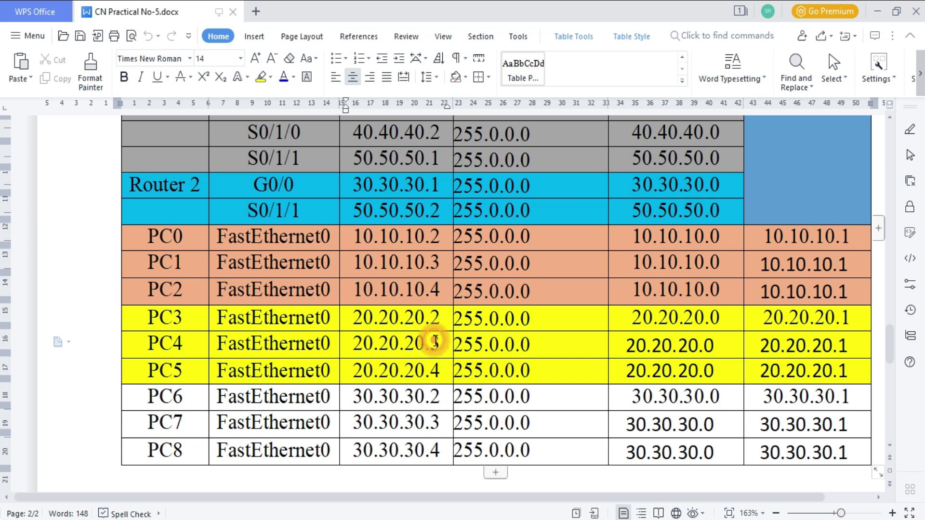
{"action": "left_click", "coordinate": [439, 374]}
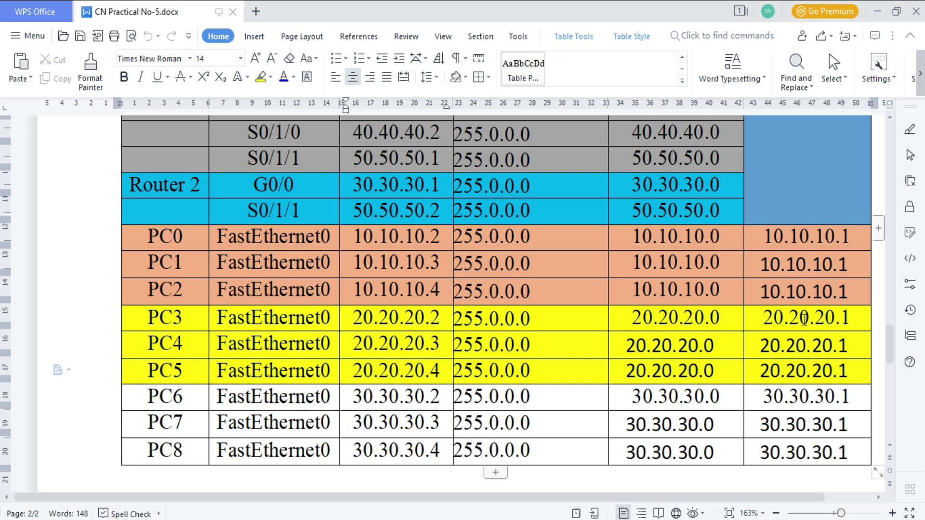
{"action": "left_click", "coordinate": [759, 314]}
{"action": "left_click_drag", "start_coordinate": [758, 313], "coordinate": [848, 363]}
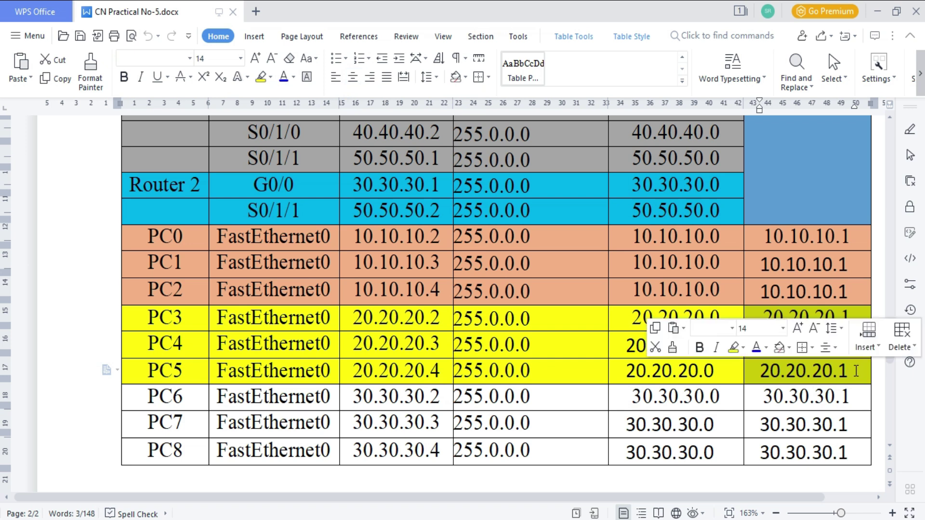
{"action": "left_click", "coordinate": [859, 369]}
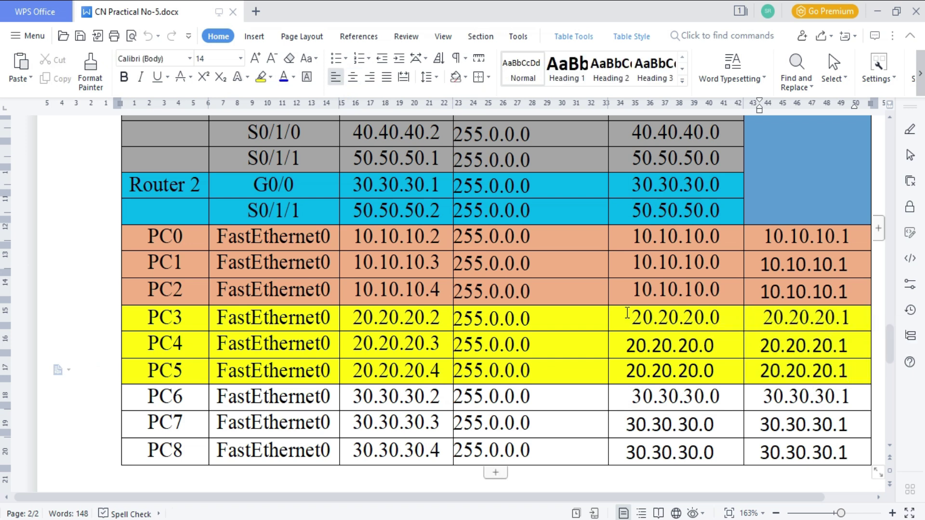
{"action": "left_click_drag", "start_coordinate": [628, 316], "coordinate": [714, 319]}
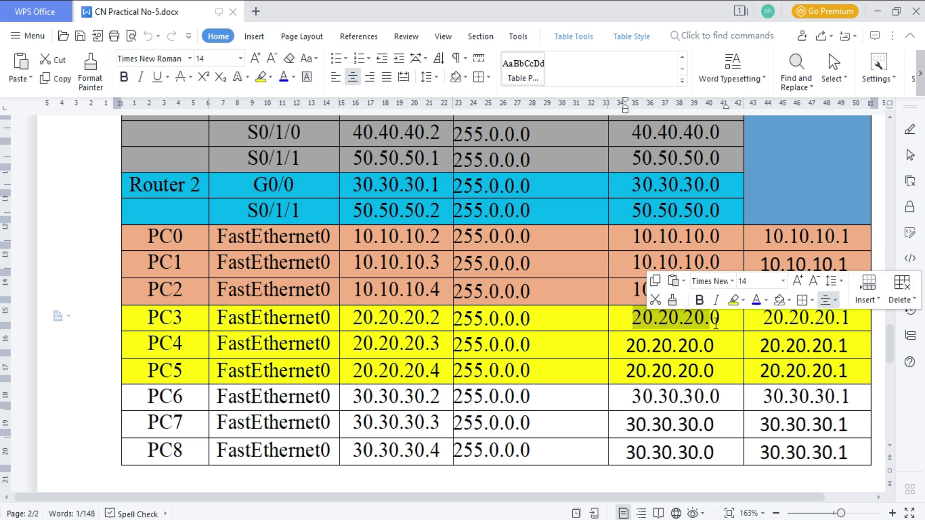
Step: Examine the planned IP addresses, default gateways and network addresses of PC6, PC7 and PC8 in the addressing table
{"action": "left_click_drag", "start_coordinate": [189, 390], "coordinate": [195, 449]}
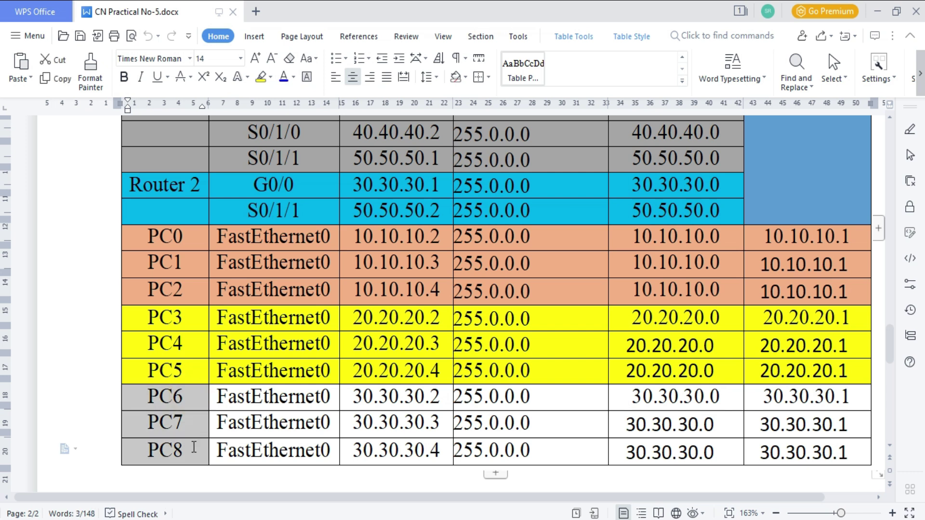
{"action": "left_click", "coordinate": [376, 398]}
{"action": "left_click_drag", "start_coordinate": [352, 396], "coordinate": [444, 465]}
{"action": "left_click_drag", "start_coordinate": [778, 402], "coordinate": [851, 453]}
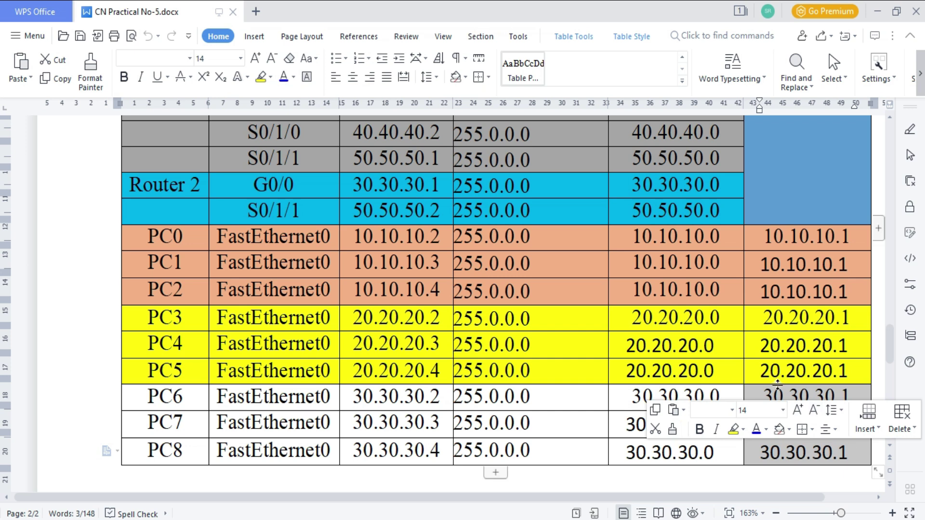
{"action": "left_click", "coordinate": [742, 380]}
{"action": "left_click_drag", "start_coordinate": [642, 396], "coordinate": [706, 445]}
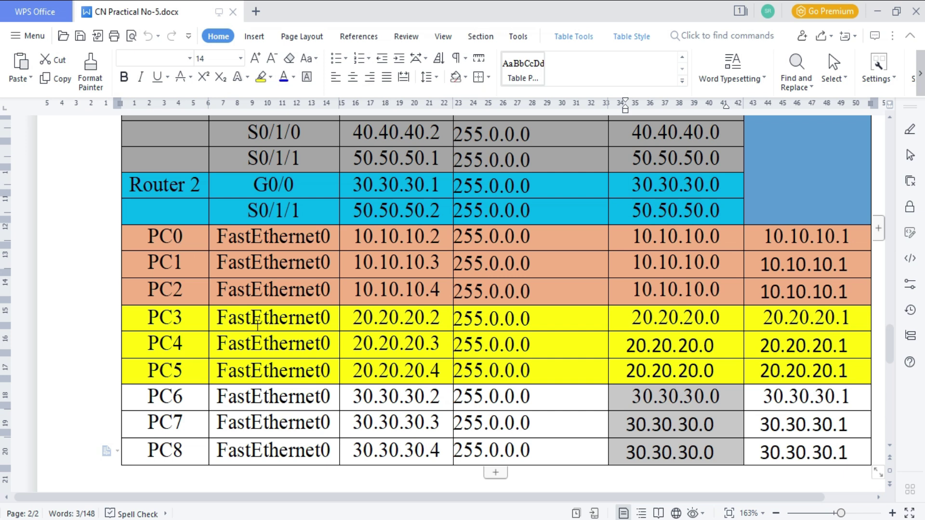
{"action": "scroll", "coordinate": [257, 323], "scroll_direction": "up", "scroll_amount": 4}
{"action": "scroll", "coordinate": [258, 324], "scroll_direction": "down", "scroll_amount": 5}
{"action": "scroll", "coordinate": [277, 319], "scroll_direction": "up", "scroll_amount": 1}
Step: Switch to Cisco Packet Tracer and set PC0's default gateway to 10.10.10.1 in its IP configuration
{"action": "mouse_move", "coordinate": [459, 511]}
{"action": "left_click", "coordinate": [400, 470]}
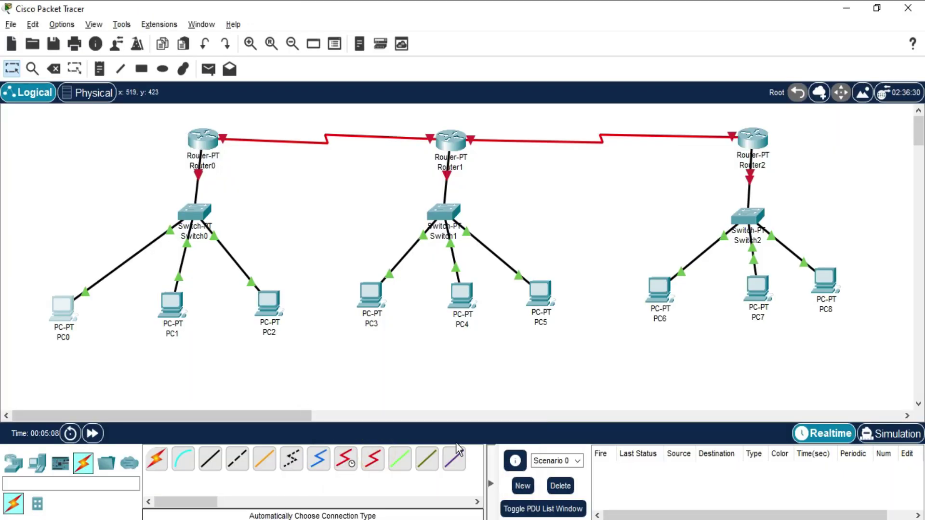
{"action": "left_click", "coordinate": [53, 315]}
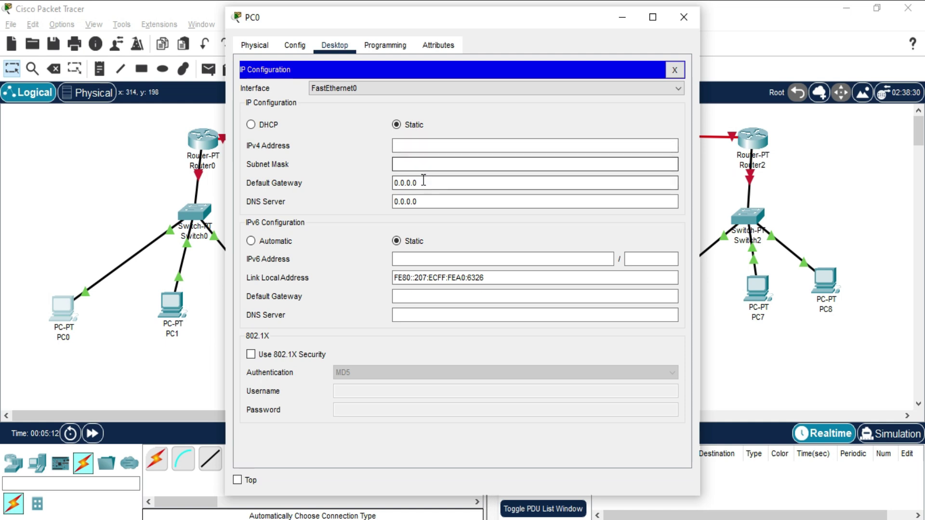
{"action": "left_click_drag", "start_coordinate": [414, 183], "coordinate": [377, 183]}
{"action": "type", "text": "10"}
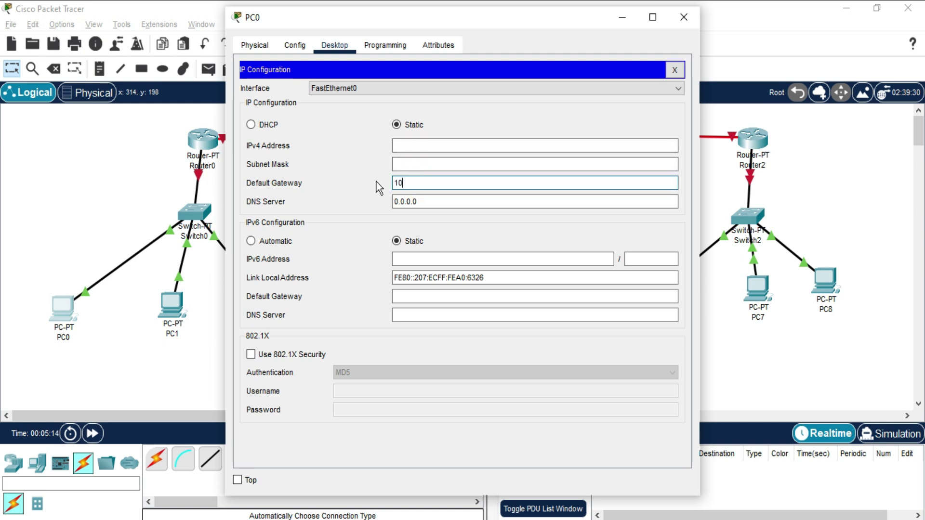
{"action": "type", "text": ".10.10.1"}
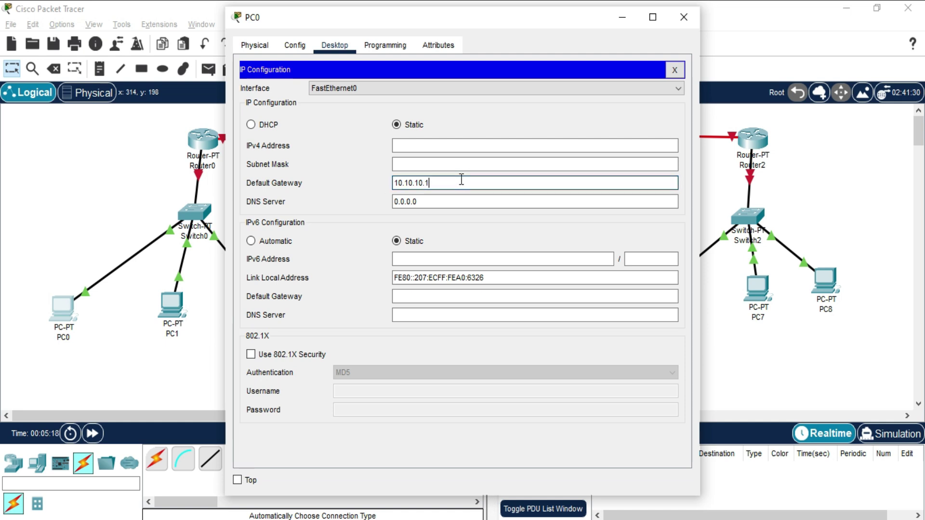
Step: Give PC0 the static IPv4 address 10.10.10.2, based on a copy of its gateway address, with subnet mask 255.0.0.0
{"action": "left_click_drag", "start_coordinate": [462, 180], "coordinate": [382, 179]}
{"action": "key", "text": "ctrl+c"}
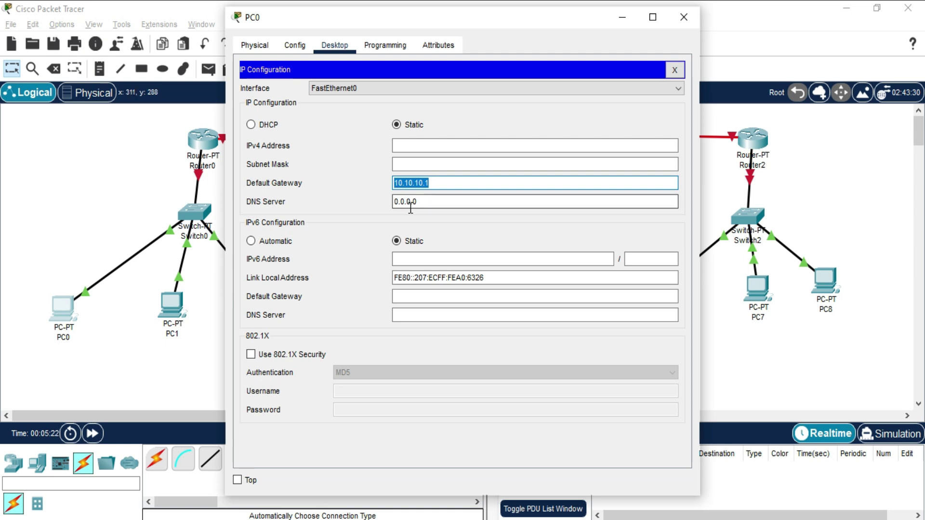
{"action": "left_click", "coordinate": [433, 139]}
{"action": "key", "text": "ctrl+v"}
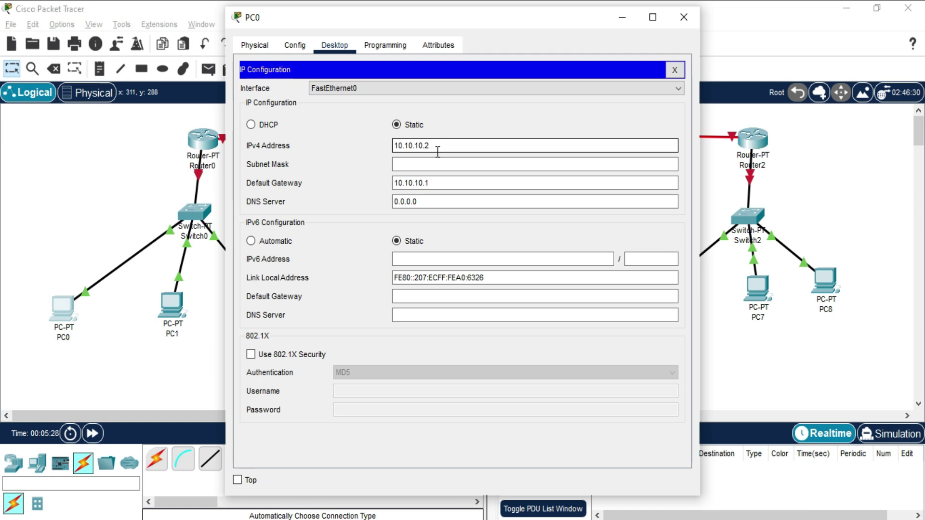
{"action": "key", "text": "Tab"}
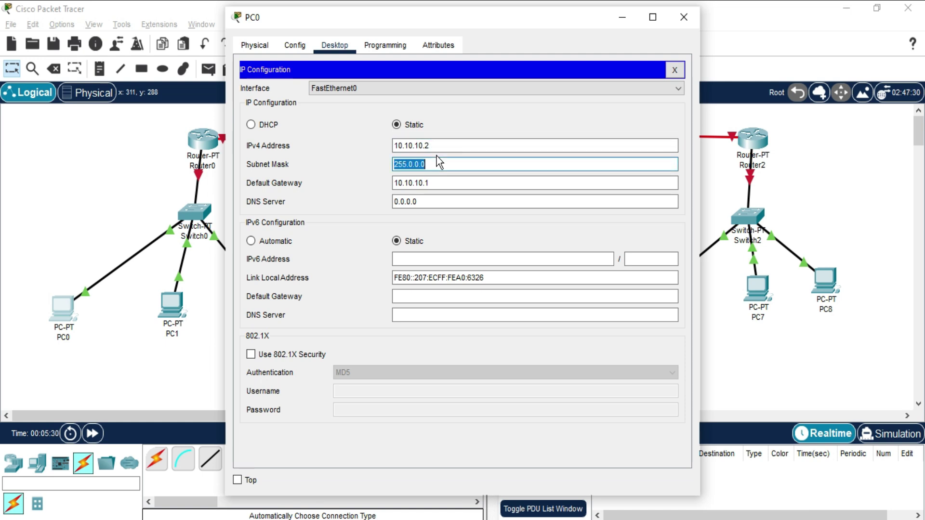
{"action": "left_click", "coordinate": [437, 164]}
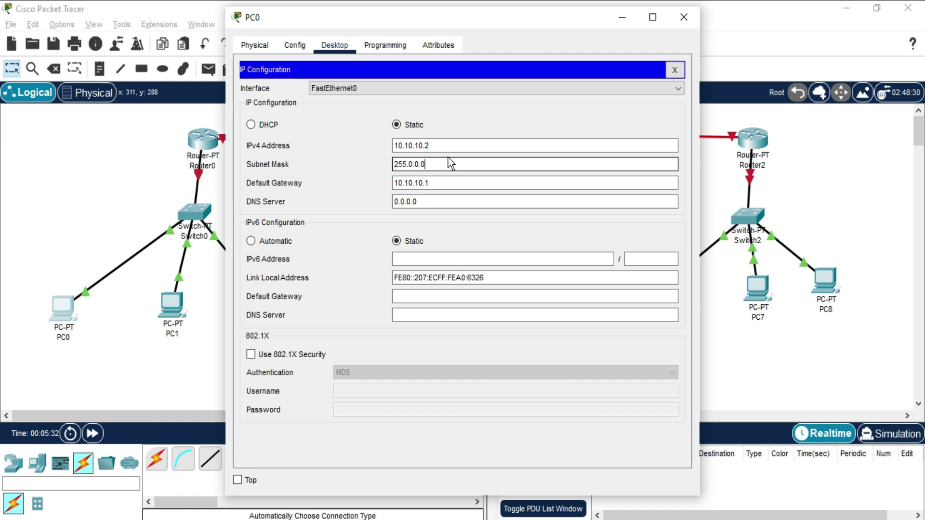
{"action": "left_click", "coordinate": [684, 17]}
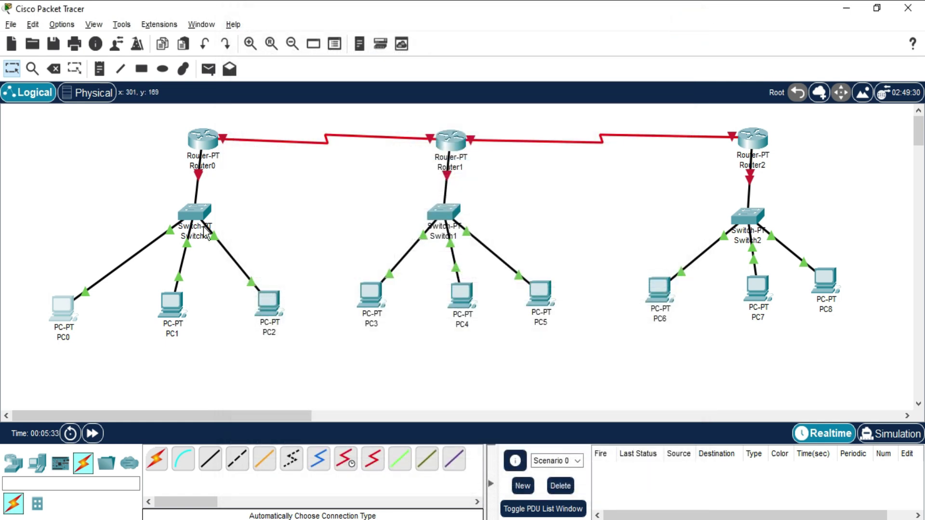
Step: Configure PC1 with static IPv4 address 10.10.10.3, subnet mask 255.0.0.0 and default gateway 10.10.10.1
{"action": "left_click", "coordinate": [172, 304]}
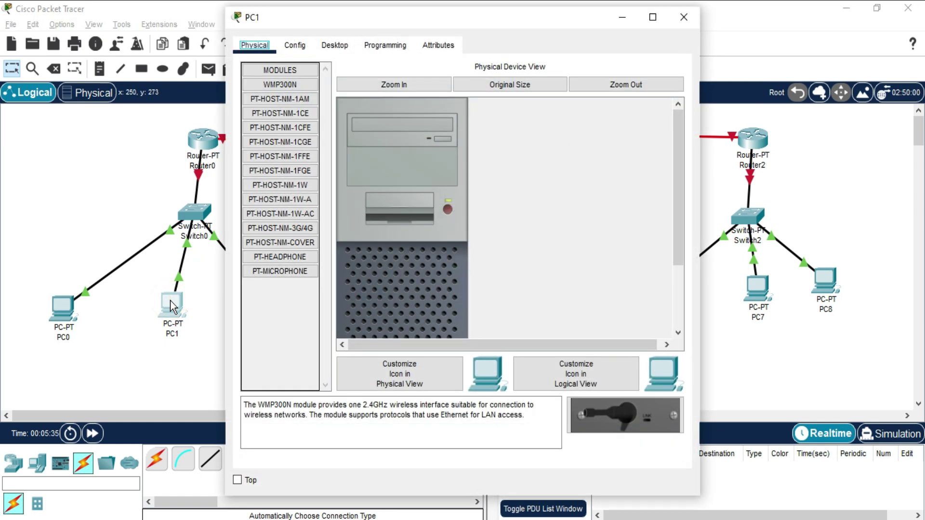
{"action": "left_click", "coordinate": [335, 45]}
{"action": "left_click", "coordinate": [287, 101]}
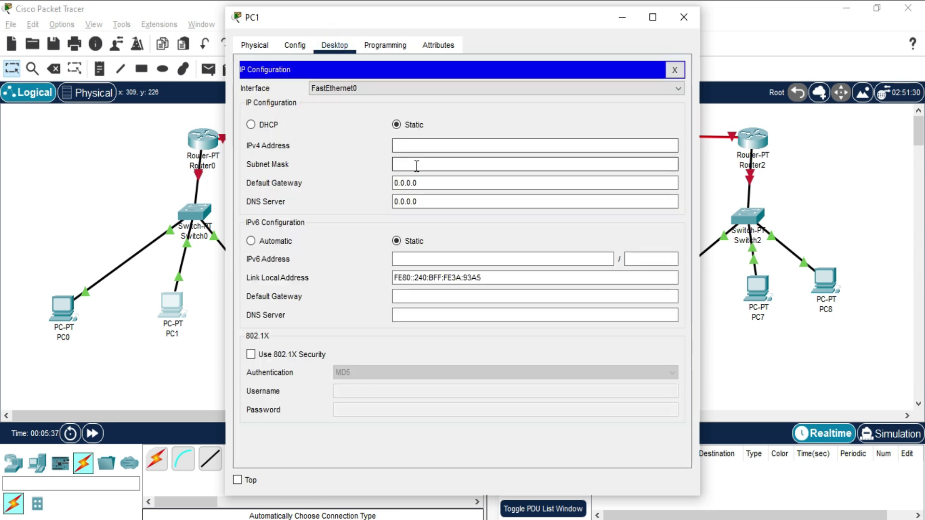
{"action": "left_click", "coordinate": [419, 151]}
{"action": "type", "text": "10.10.10.1"}
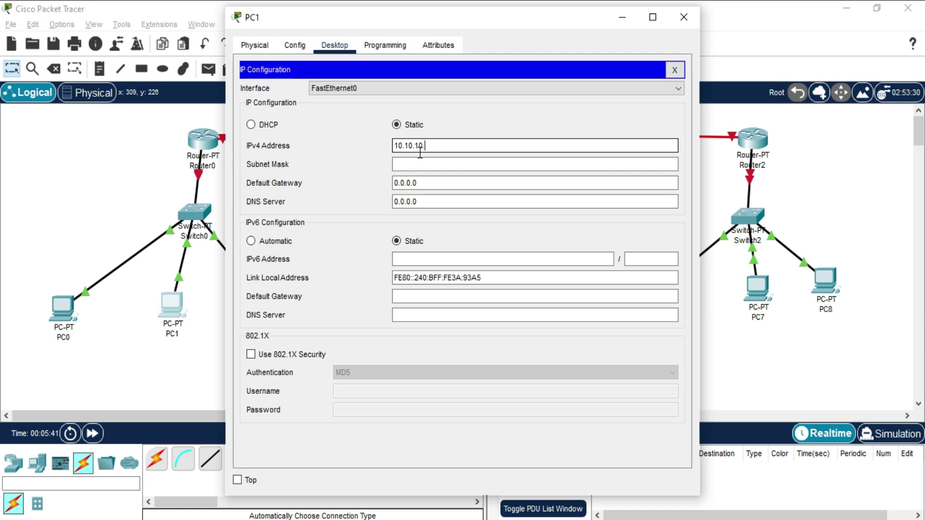
{"action": "left_click", "coordinate": [421, 164]}
{"action": "left_click", "coordinate": [426, 185]}
{"action": "left_click_drag", "start_coordinate": [426, 186], "coordinate": [347, 181]}
{"action": "type", "text": "10.10.10.1"}
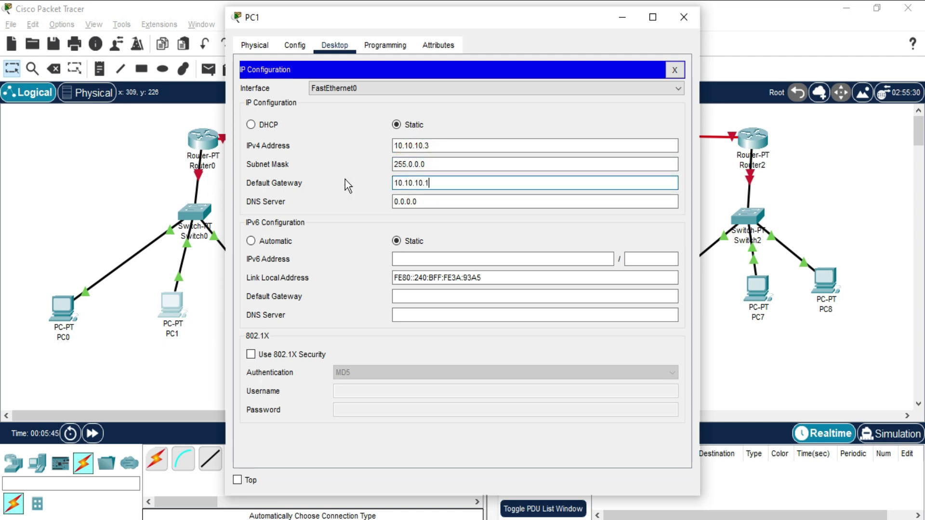
{"action": "left_click", "coordinate": [684, 18]}
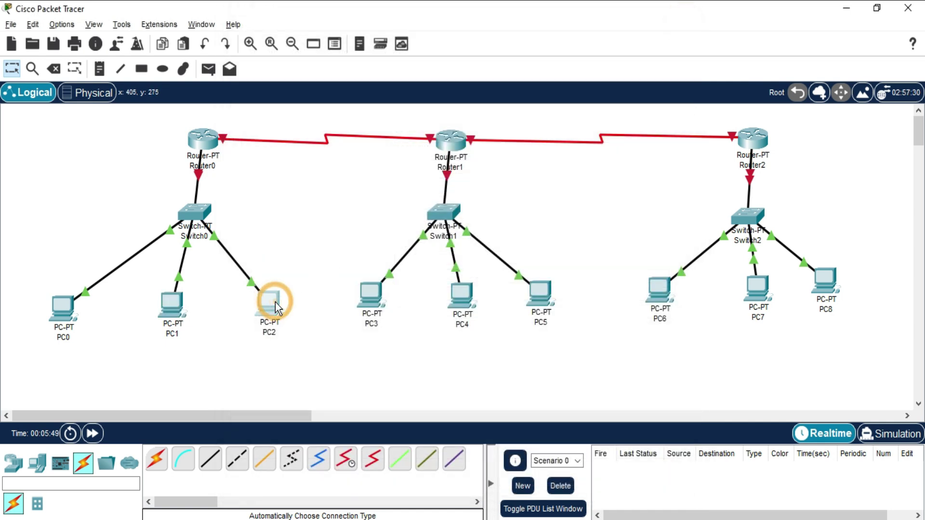
Step: Configure PC2 with static IPv4 address 10.10.10.4, subnet mask 255.0.0.0 and default gateway 10.10.10.1
{"action": "left_click", "coordinate": [277, 307]}
{"action": "left_click", "coordinate": [335, 45]}
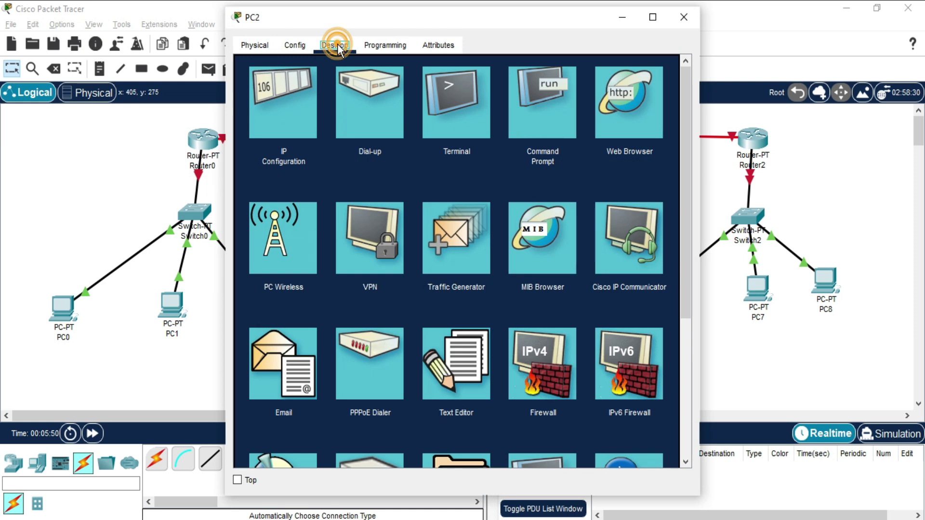
{"action": "left_click", "coordinate": [267, 104]}
{"action": "left_click", "coordinate": [407, 146]}
{"action": "type", "text": "10.10.10.1"}
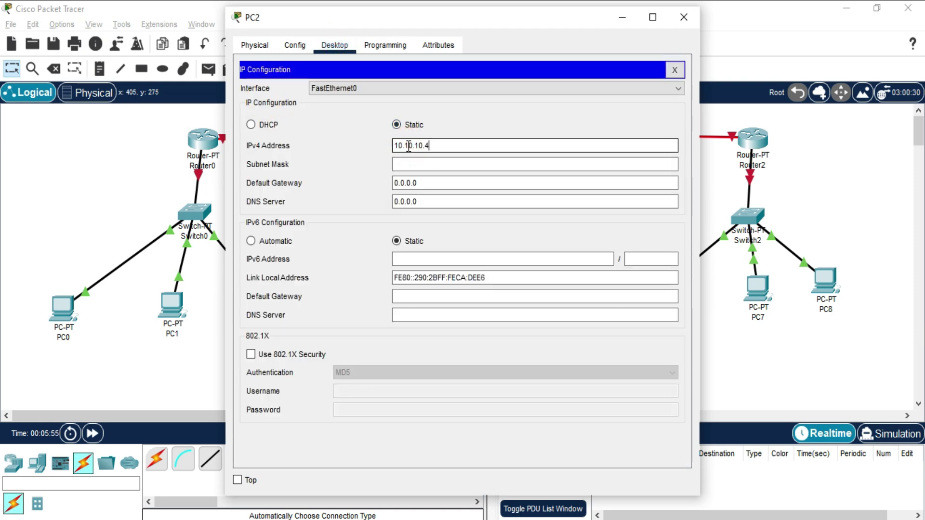
{"action": "left_click", "coordinate": [408, 164]}
{"action": "left_click", "coordinate": [413, 183]}
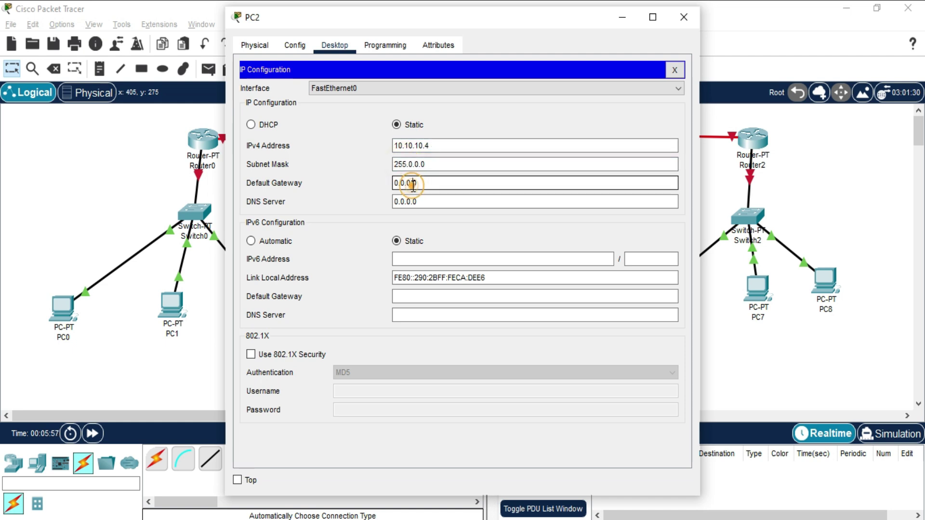
{"action": "double_click", "coordinate": [413, 183]}
{"action": "type", "text": "10.10.10.1"}
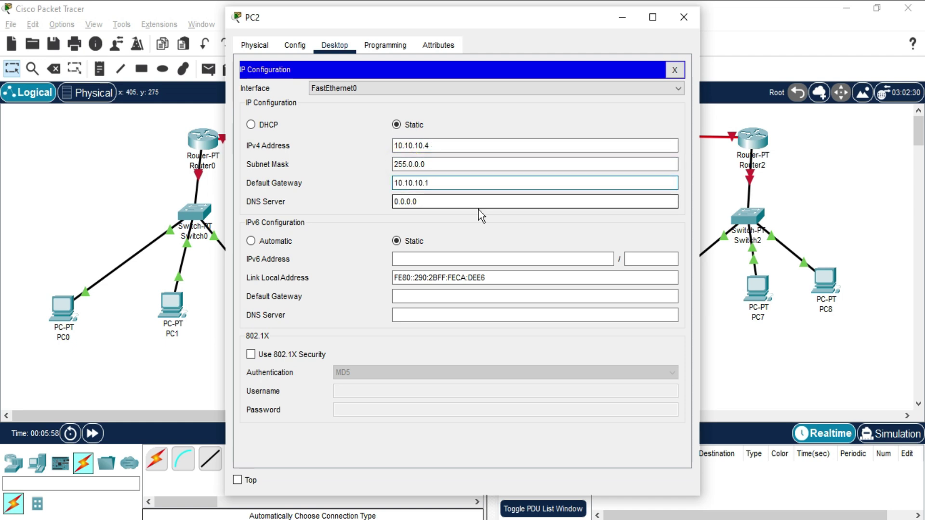
{"action": "left_click", "coordinate": [682, 18]}
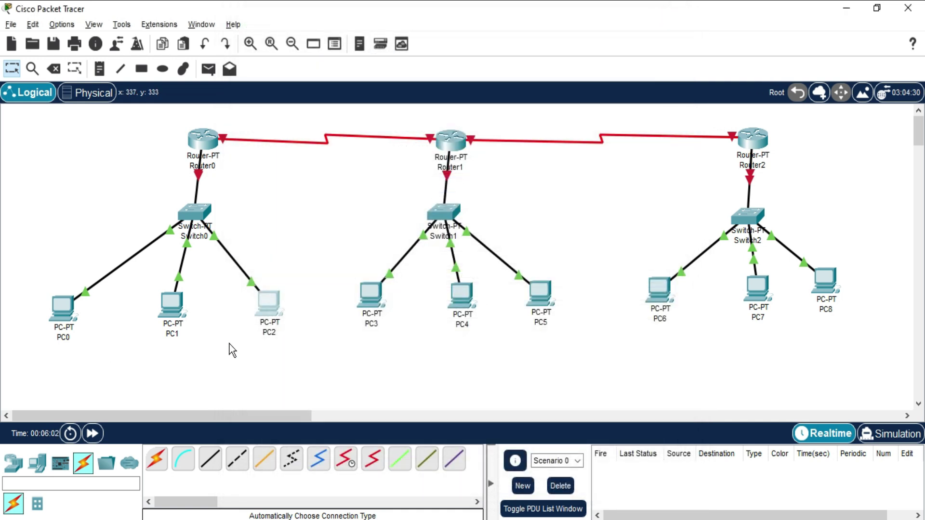
Step: Give PC3 the static IPv4 address 20.20.20.2 with subnet mask 255.0.0.0, and copy the address for reuse
{"action": "left_click", "coordinate": [369, 300]}
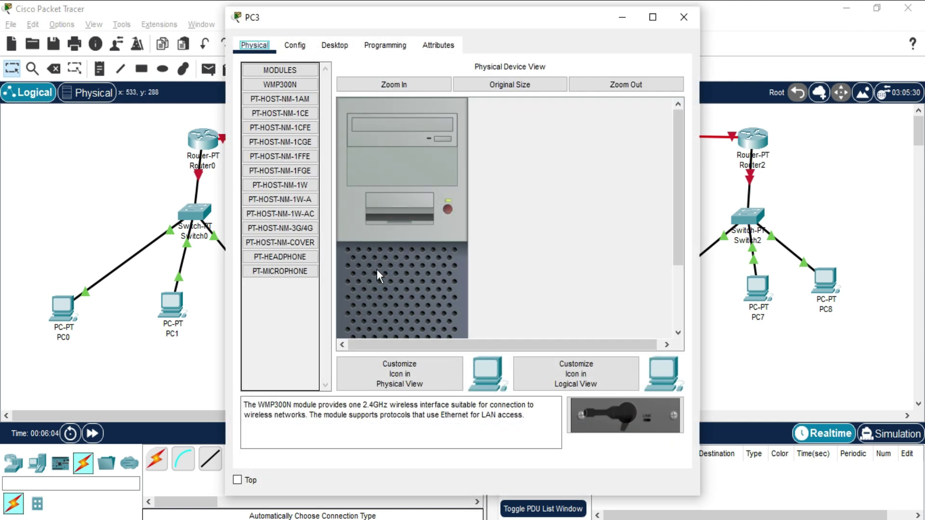
{"action": "left_click", "coordinate": [334, 44]}
{"action": "left_click", "coordinate": [260, 102]}
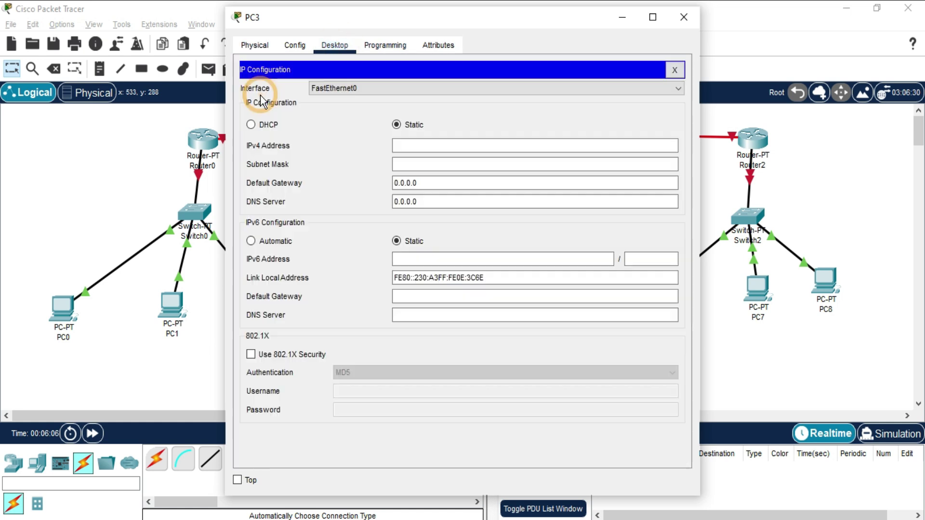
{"action": "left_click", "coordinate": [416, 145]}
{"action": "type", "text": "20"}
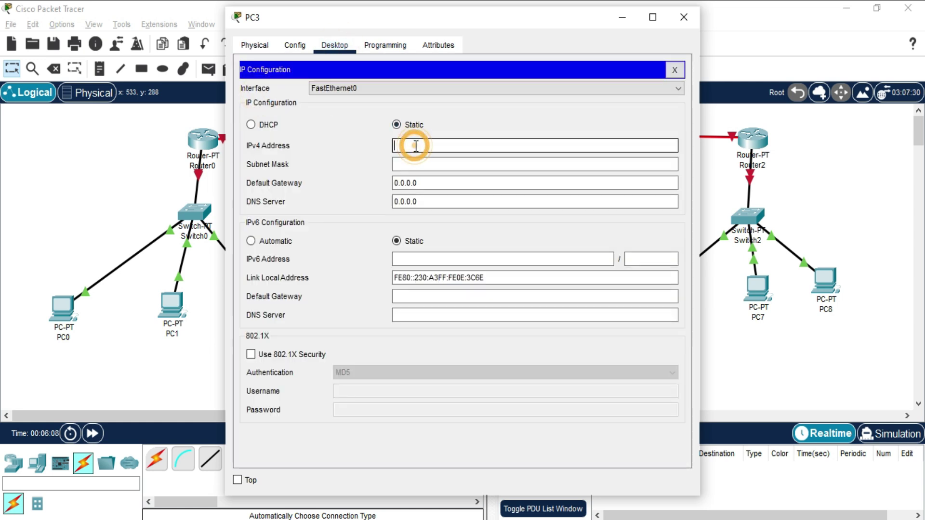
{"action": "type", "text": ".20.20.2"}
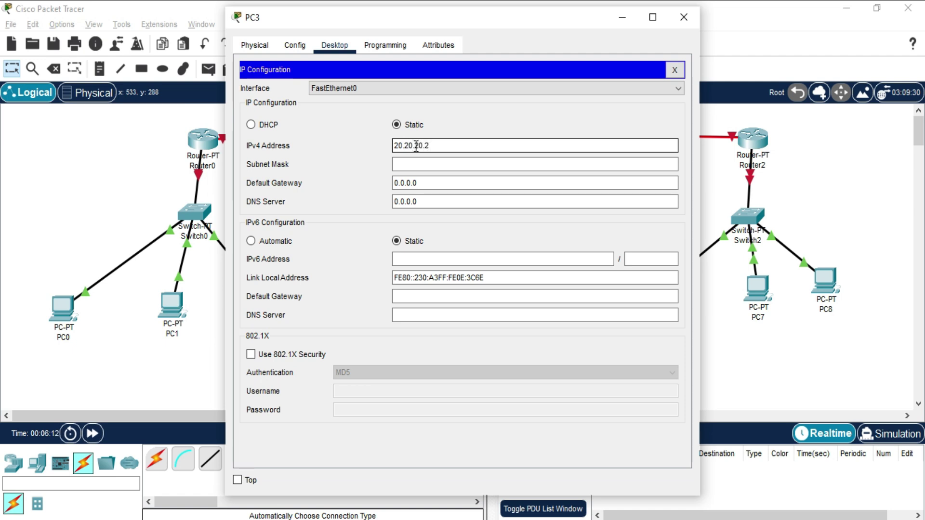
{"action": "key", "text": "ctrl+a"}
{"action": "key", "text": "ctrl+c"}
{"action": "left_click", "coordinate": [409, 164]}
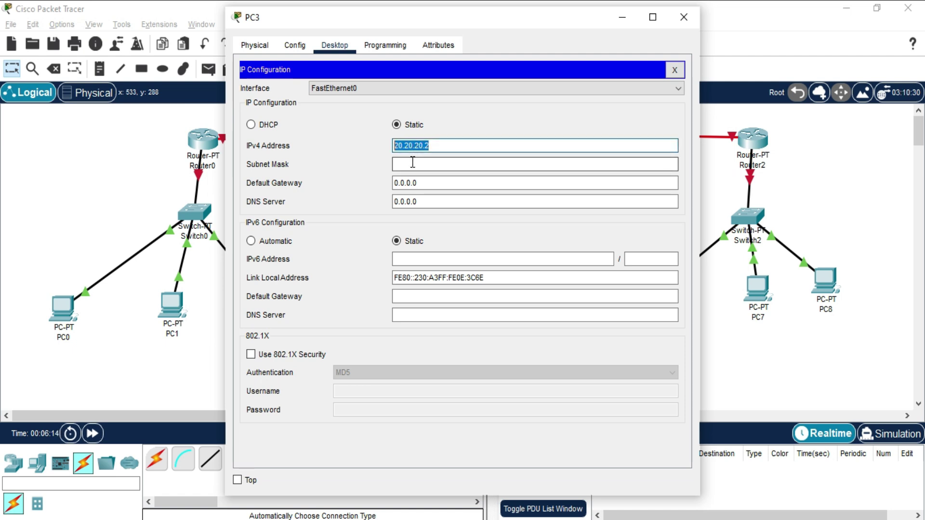
Step: Set PC3's default gateway to 20.20.20.1, based on the copied IP address, and copy the gateway for the neighbouring PCs
{"action": "left_click", "coordinate": [424, 183]}
{"action": "key", "text": "ctrl+a"}
{"action": "key", "text": "ctrl+v"}
{"action": "key", "text": "BackSpace"}
{"action": "type", "text": "1"}
{"action": "left_click", "coordinate": [439, 183]}
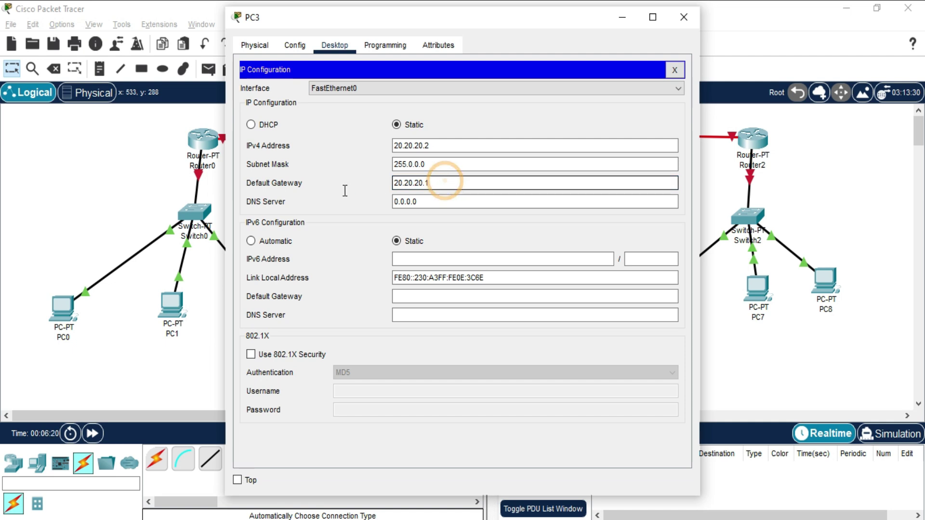
{"action": "key", "text": "ctrl+a"}
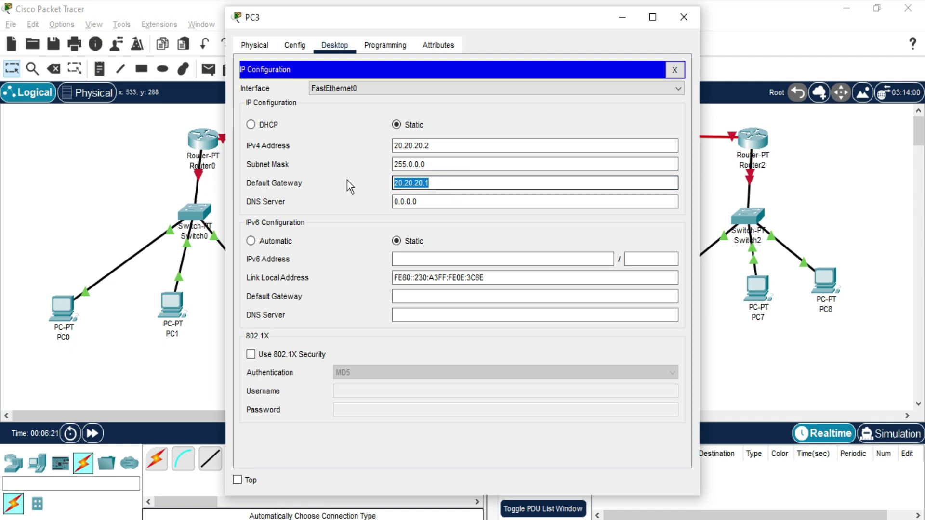
{"action": "left_click", "coordinate": [684, 17]}
Step: Configure PC4 with default gateway 20.20.20.1, static IPv4 address 20.20.20.3 and subnet mask 255.0.0.0
{"action": "left_click", "coordinate": [460, 295]}
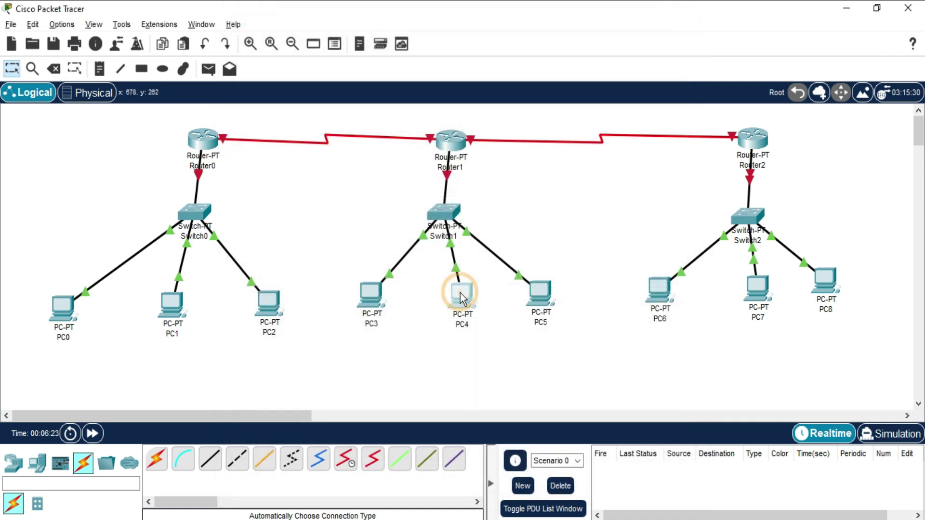
{"action": "left_click", "coordinate": [321, 52]}
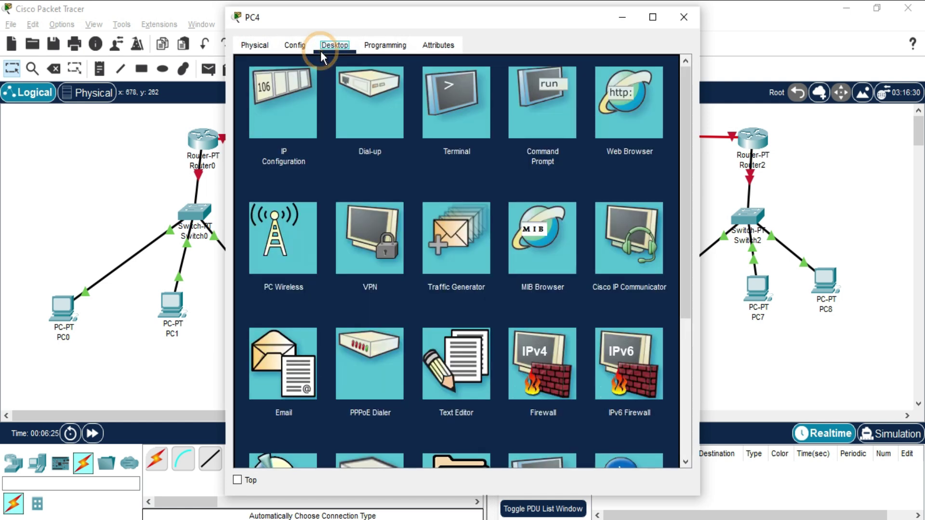
{"action": "left_click", "coordinate": [281, 113]}
{"action": "double_click", "coordinate": [446, 183]}
{"action": "type", "text": "20.20.20.1"}
{"action": "left_click", "coordinate": [392, 145]}
{"action": "type", "text": "20.20.20.1"}
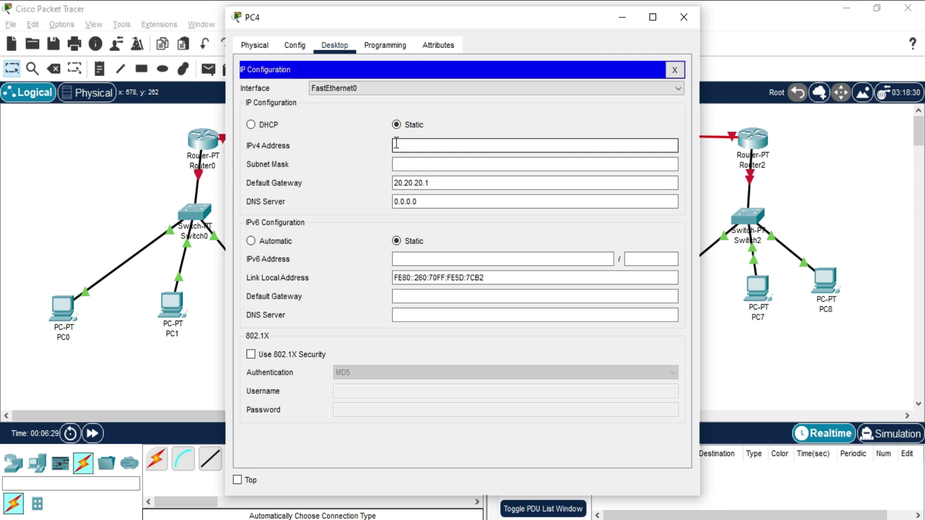
{"action": "key", "text": "Tab"}
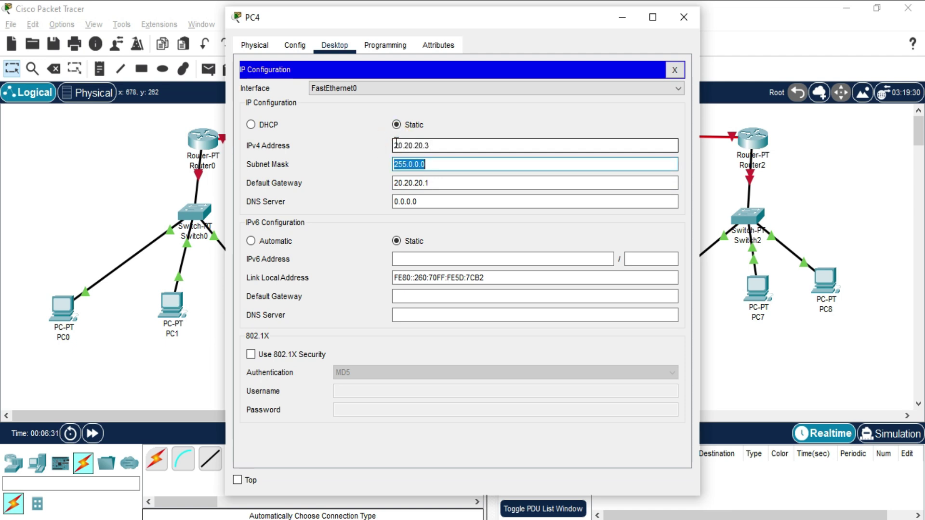
{"action": "left_click", "coordinate": [688, 17]}
Step: Configure PC5 with static IPv4 address 20.20.20.4, subnet mask 255.0.0.0 and default gateway 20.20.20.1
{"action": "left_click", "coordinate": [544, 288]}
{"action": "left_click", "coordinate": [332, 45]}
{"action": "left_click", "coordinate": [286, 92]}
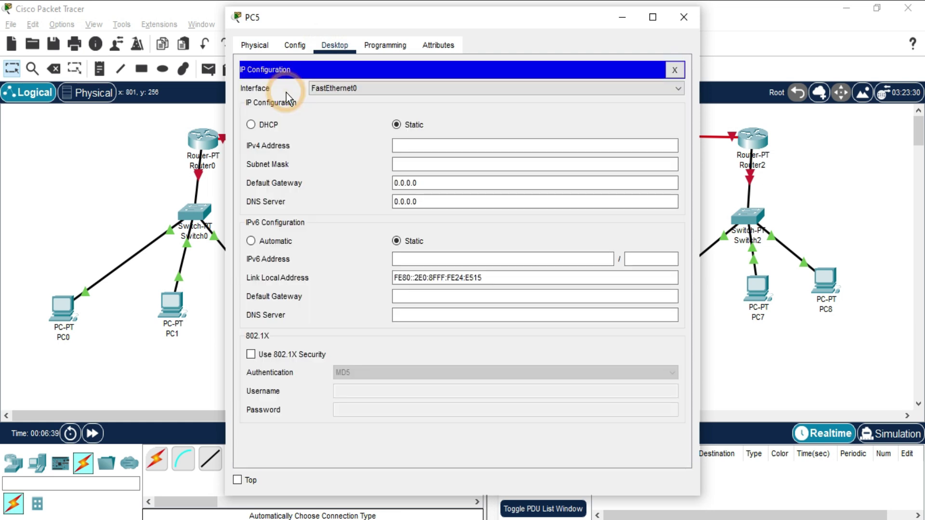
{"action": "left_click", "coordinate": [406, 144]}
{"action": "type", "text": "20.20.20.1"}
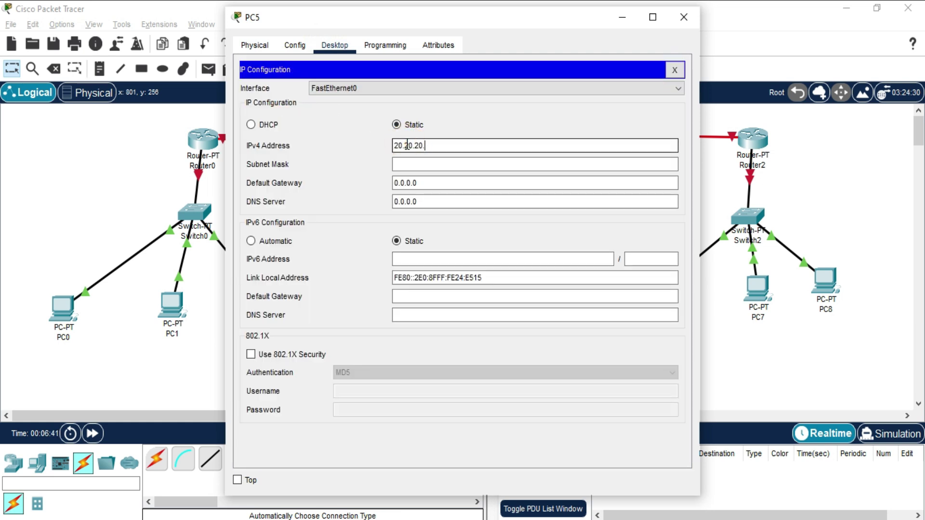
{"action": "left_click", "coordinate": [407, 164]}
{"action": "left_click", "coordinate": [413, 183]}
{"action": "double_click", "coordinate": [413, 182]}
{"action": "type", "text": "20.20.20.1"}
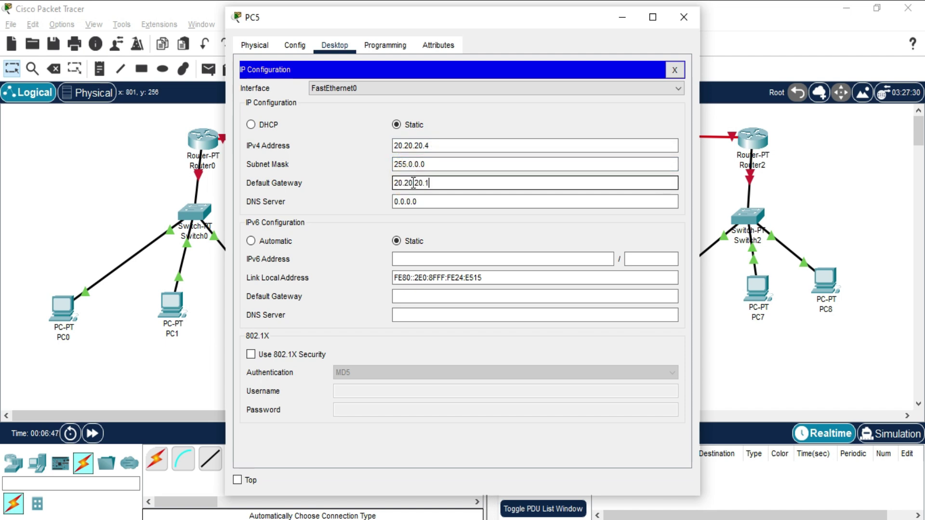
{"action": "left_click", "coordinate": [686, 18]}
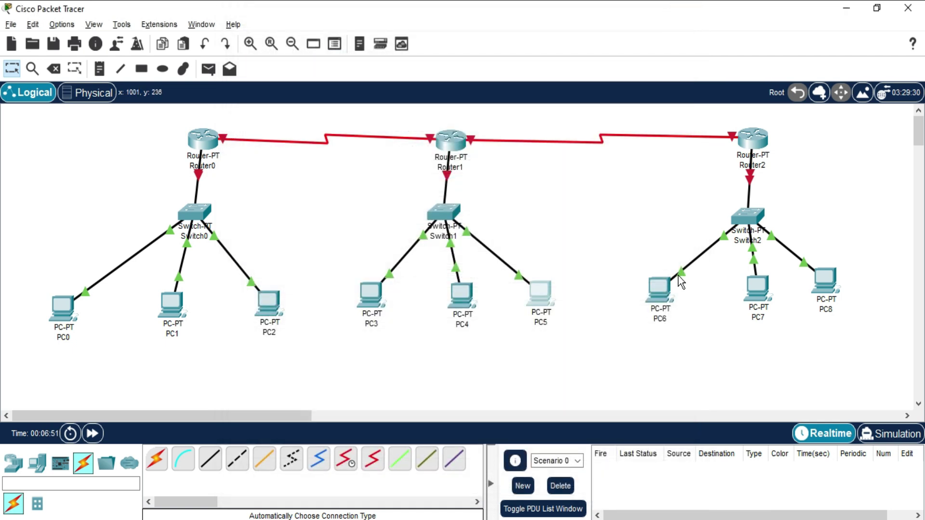
Step: Give PC6 the static IPv4 address 30.30.30.2 with subnet mask 255.0.0.0, and copy the address for reuse
{"action": "left_click", "coordinate": [670, 301]}
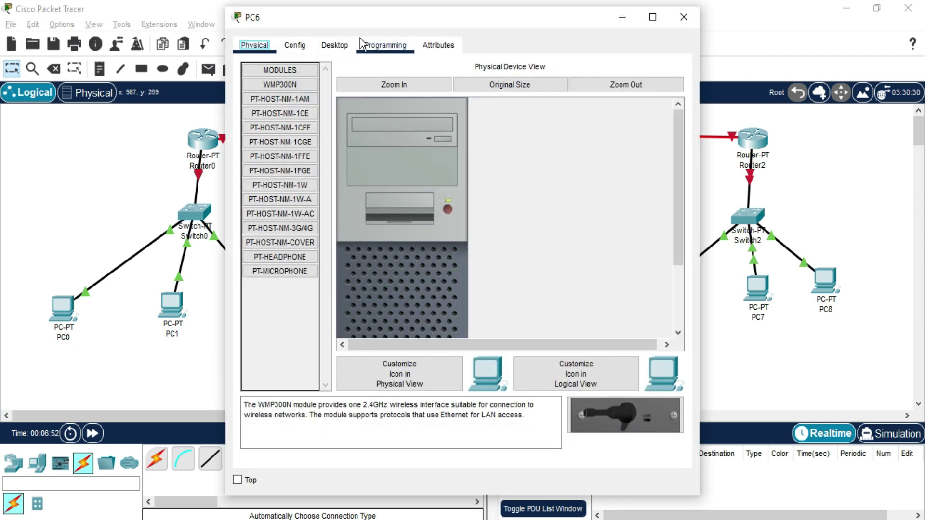
{"action": "left_click", "coordinate": [341, 44]}
{"action": "left_click", "coordinate": [285, 103]}
{"action": "left_click", "coordinate": [432, 146]}
{"action": "type", "text": "30.30.30.2"}
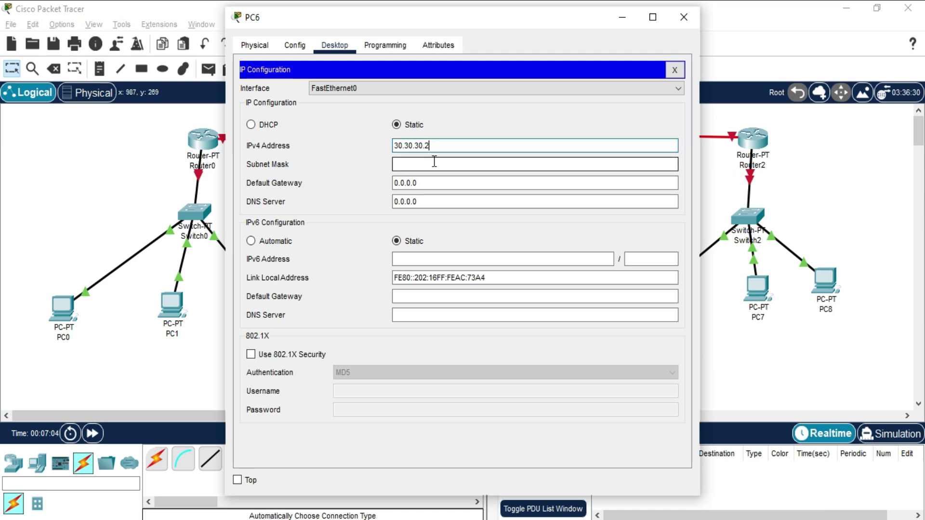
{"action": "left_click_drag", "start_coordinate": [440, 147], "coordinate": [354, 149]}
{"action": "key", "text": "ctrl+c"}
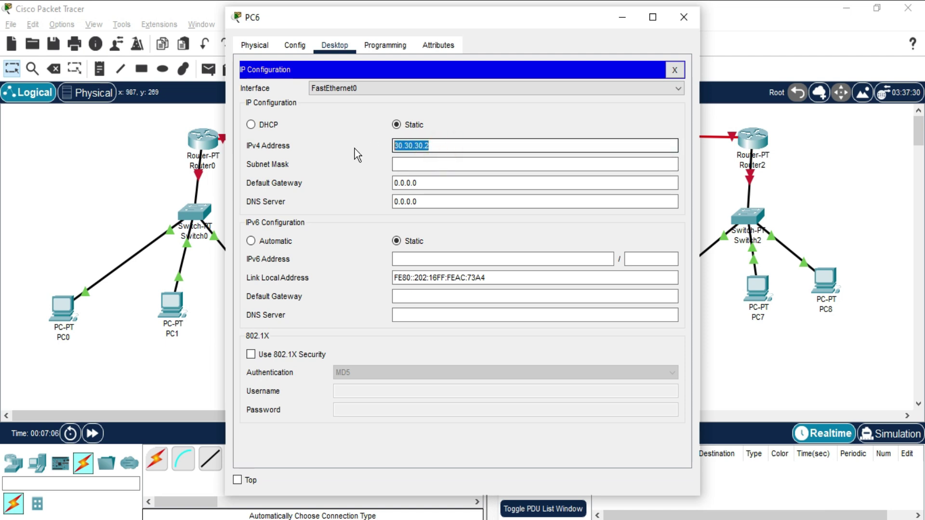
{"action": "left_click", "coordinate": [407, 164]}
Step: Set PC6's default gateway to 30.30.30.1, based on the copied IP address, and copy the gateway for PC7 and PC8
{"action": "left_click", "coordinate": [438, 190]}
{"action": "left_click_drag", "start_coordinate": [432, 182], "coordinate": [367, 181]}
{"action": "key", "text": "ctrl+v"}
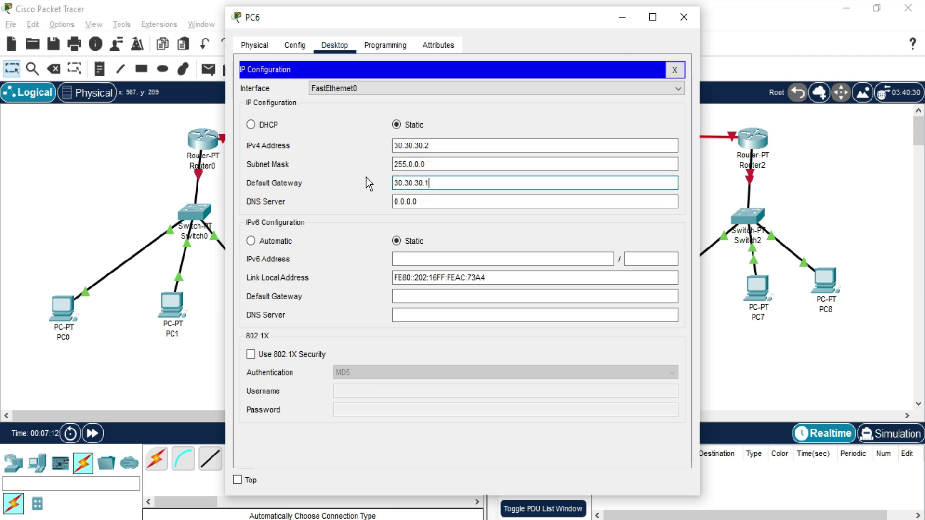
{"action": "left_click_drag", "start_coordinate": [444, 182], "coordinate": [357, 175]}
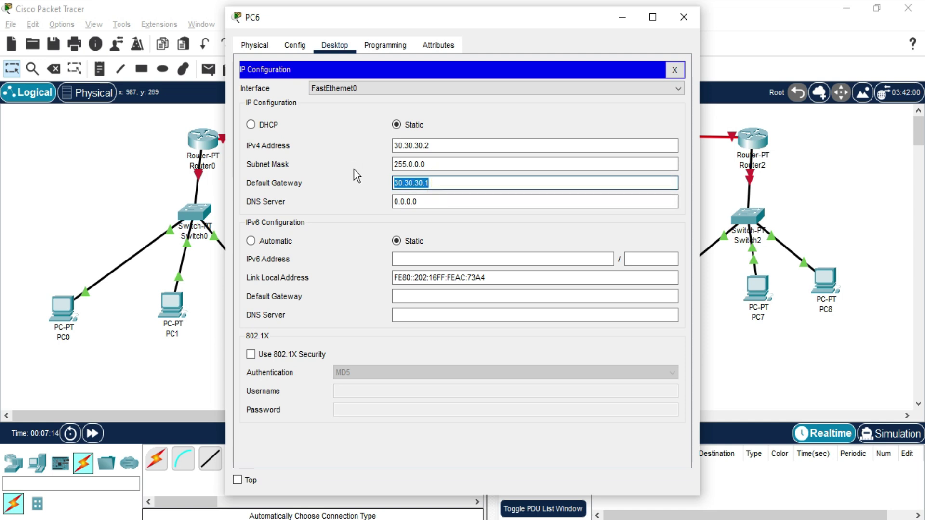
{"action": "left_click", "coordinate": [684, 17]}
Step: Configure PC7 with static IPv4 address 30.30.30.3, subnet mask 255.0.0.0 and default gateway 30.30.30.1
{"action": "left_click", "coordinate": [757, 287]}
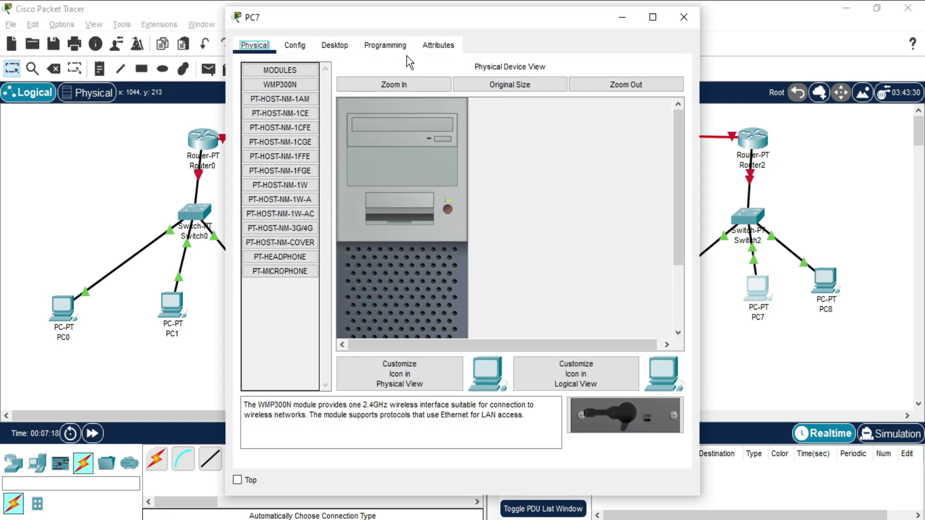
{"action": "left_click", "coordinate": [328, 48]}
{"action": "left_click", "coordinate": [291, 88]}
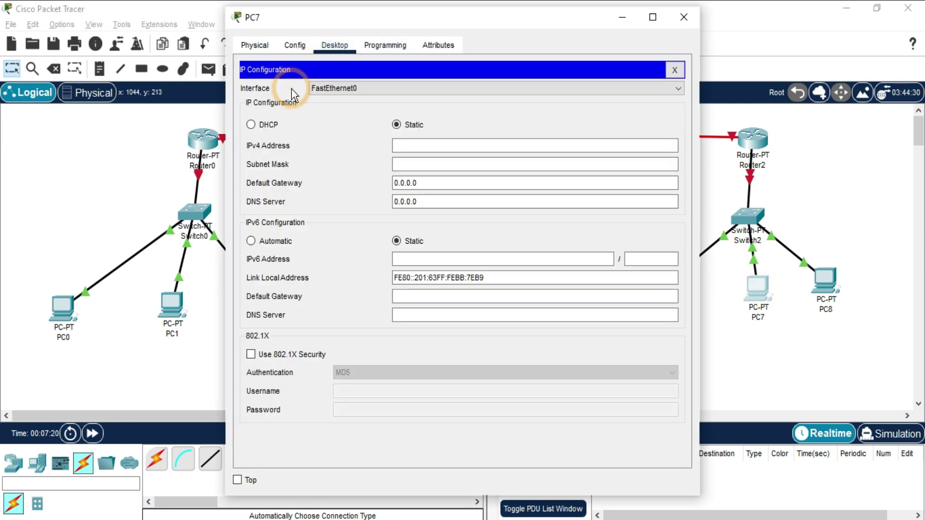
{"action": "left_click", "coordinate": [470, 145]}
{"action": "type", "text": "30.30.30.1"}
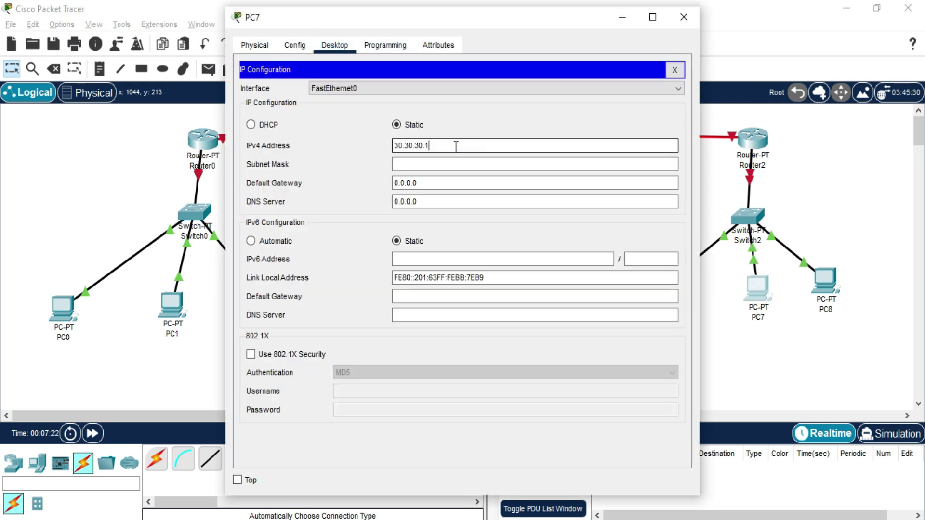
{"action": "left_click", "coordinate": [428, 164]}
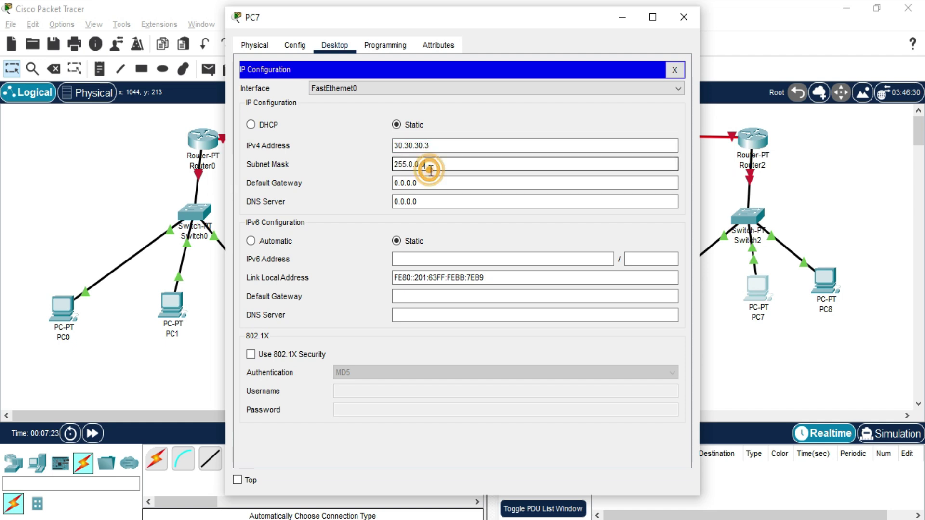
{"action": "left_click", "coordinate": [425, 183]}
{"action": "type", "text": "30.30.30.1"}
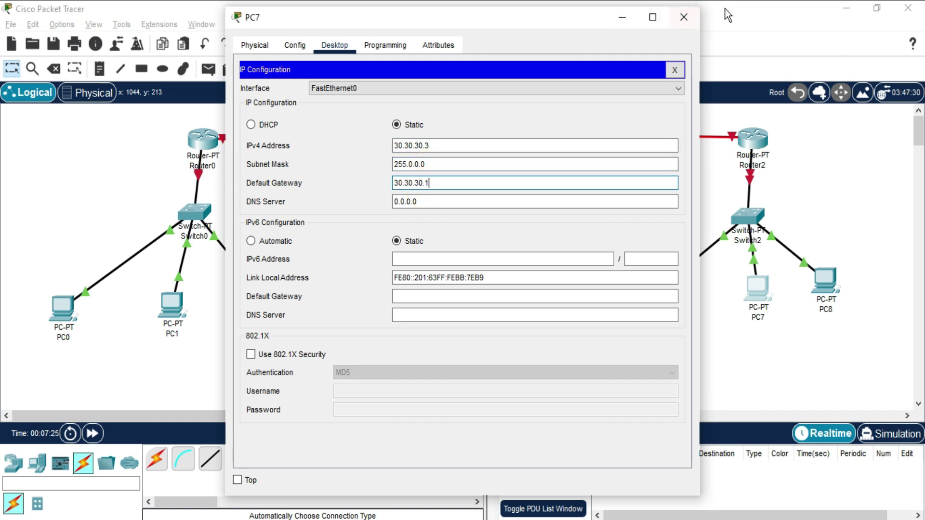
{"action": "left_click", "coordinate": [682, 22]}
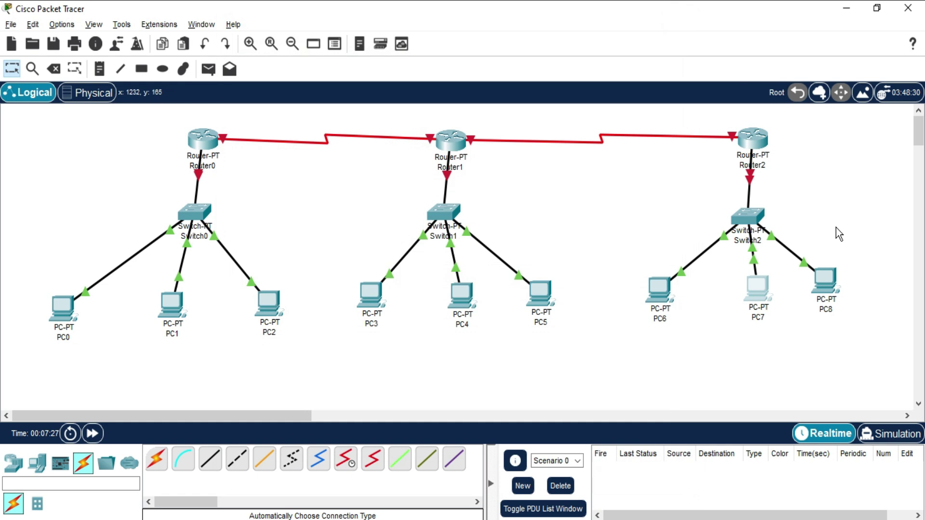
Step: Configure PC8 with static IPv4 address 30.30.30.4, subnet mask 255.0.0.0 and default gateway 30.30.30.1
{"action": "left_click", "coordinate": [826, 281]}
{"action": "left_click", "coordinate": [347, 43]}
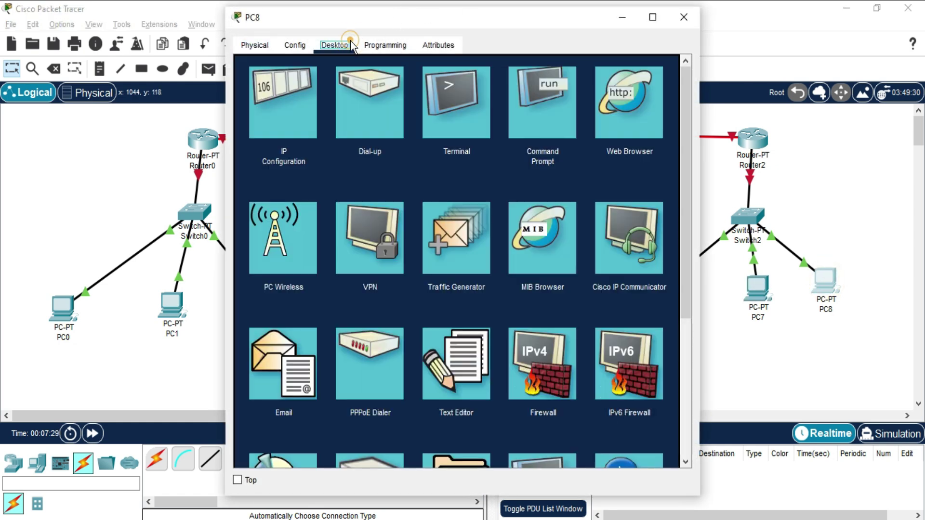
{"action": "left_click", "coordinate": [311, 85]}
{"action": "left_click", "coordinate": [441, 146]}
{"action": "type", "text": "30.30.30.1"}
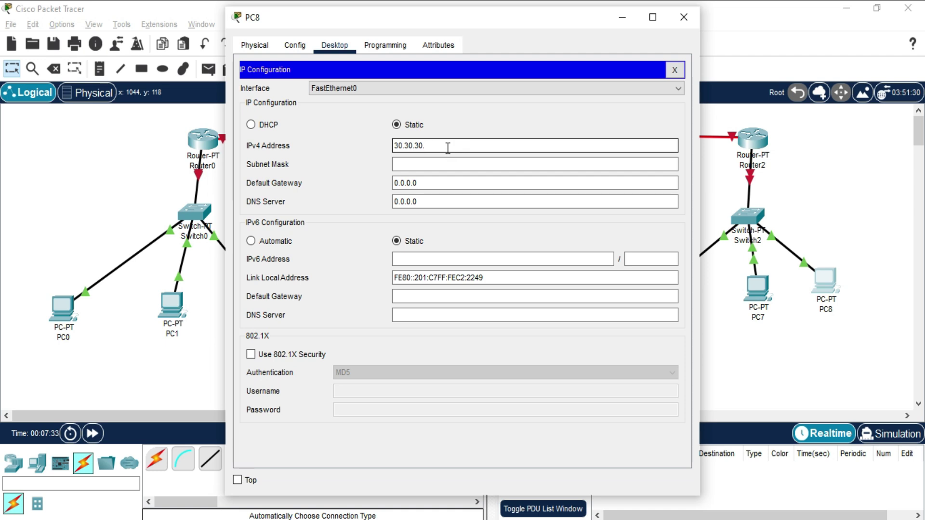
{"action": "key", "text": "Tab"}
{"action": "double_click", "coordinate": [423, 183]}
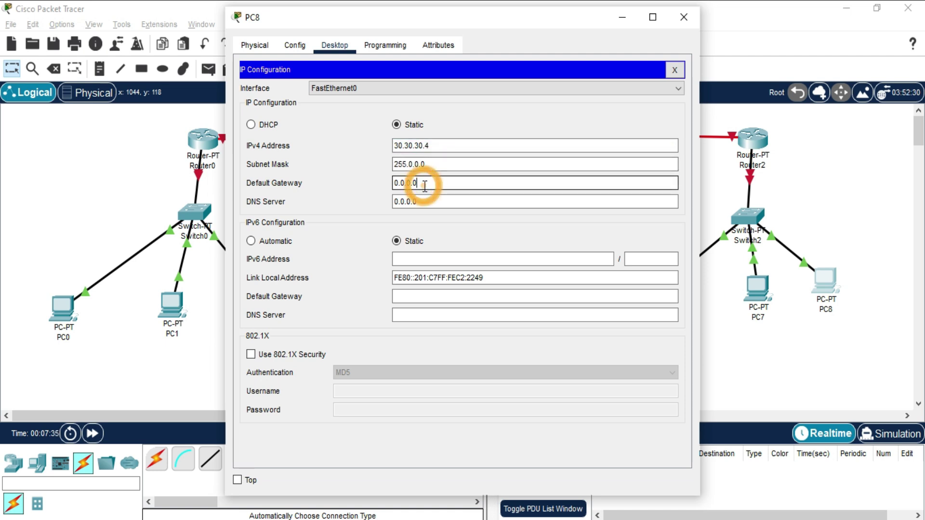
{"action": "type", "text": "30.30.30.1"}
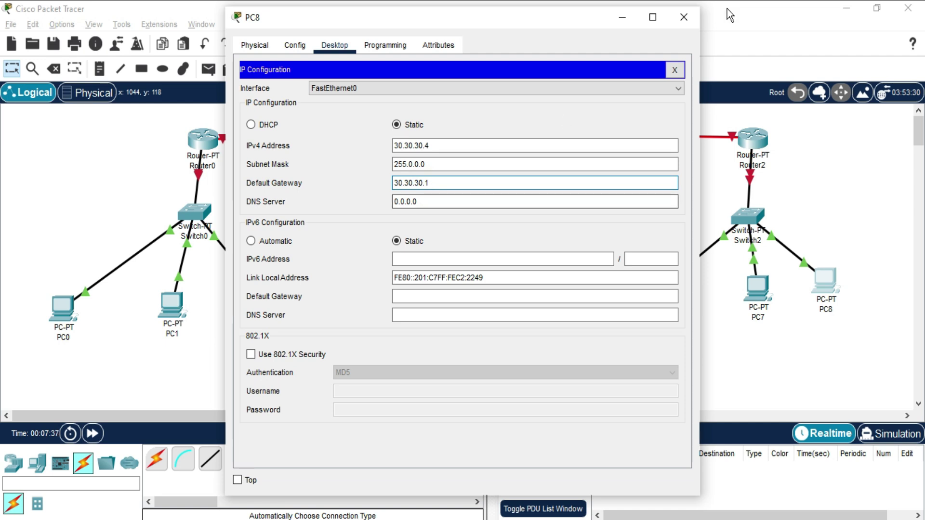
Step: Turn on Router0's FastEthernet0/0 port and give it IPv4 address 10.10.10.1 with subnet mask 255.0.0.0
{"action": "left_click", "coordinate": [676, 22]}
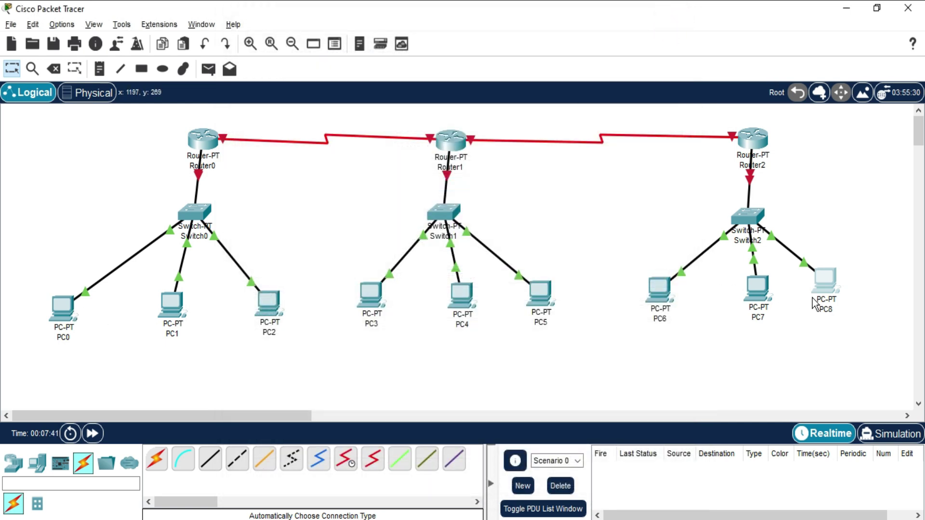
{"action": "mouse_move", "coordinate": [814, 305]}
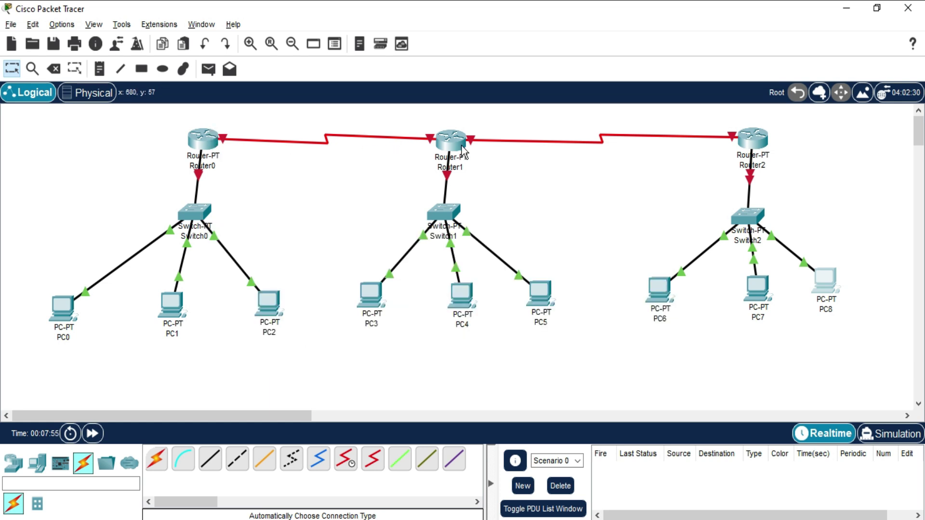
{"action": "left_click", "coordinate": [203, 151]}
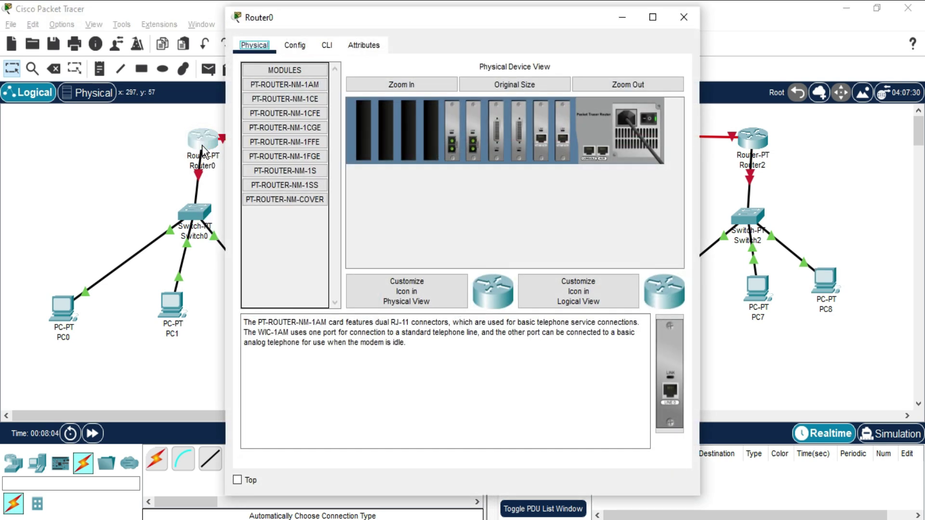
{"action": "left_click_drag", "start_coordinate": [336, 18], "coordinate": [482, 7]}
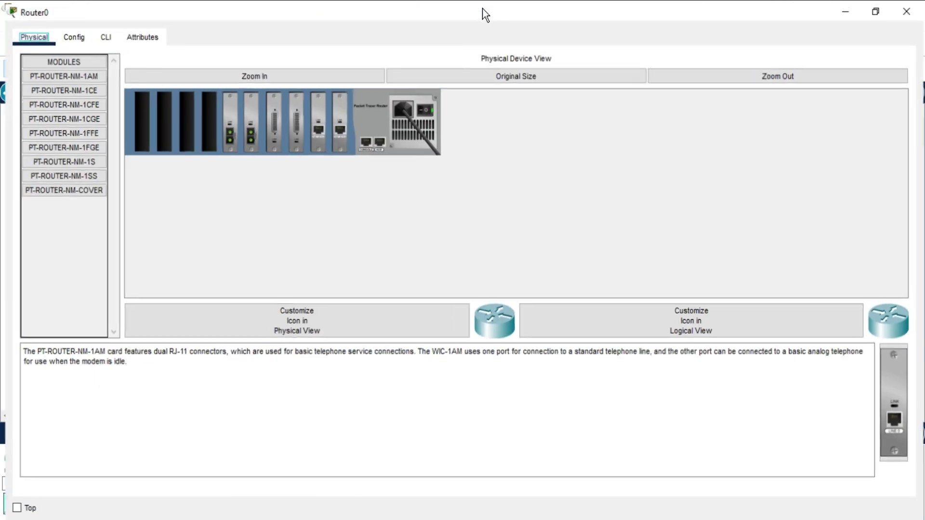
{"action": "left_click", "coordinate": [877, 8]}
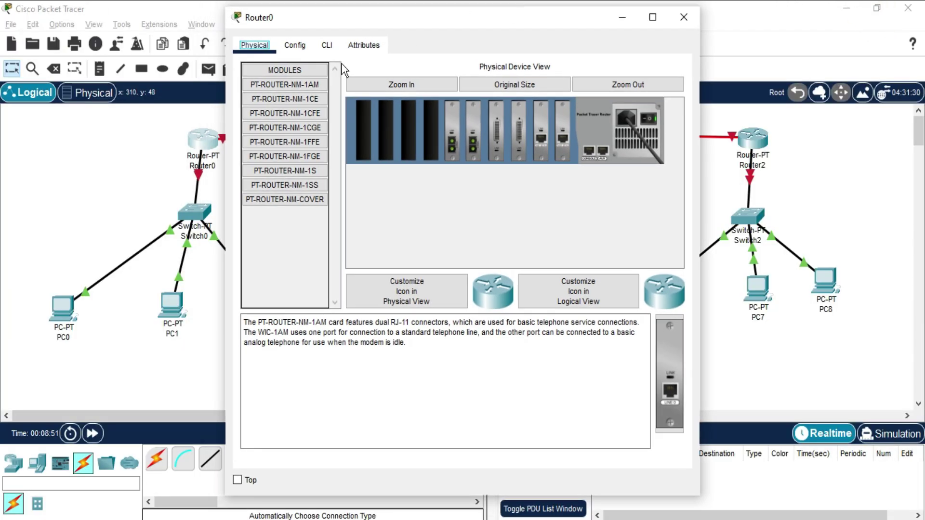
{"action": "left_click_drag", "start_coordinate": [320, 27], "coordinate": [363, 54]}
{"action": "left_click", "coordinate": [338, 79]}
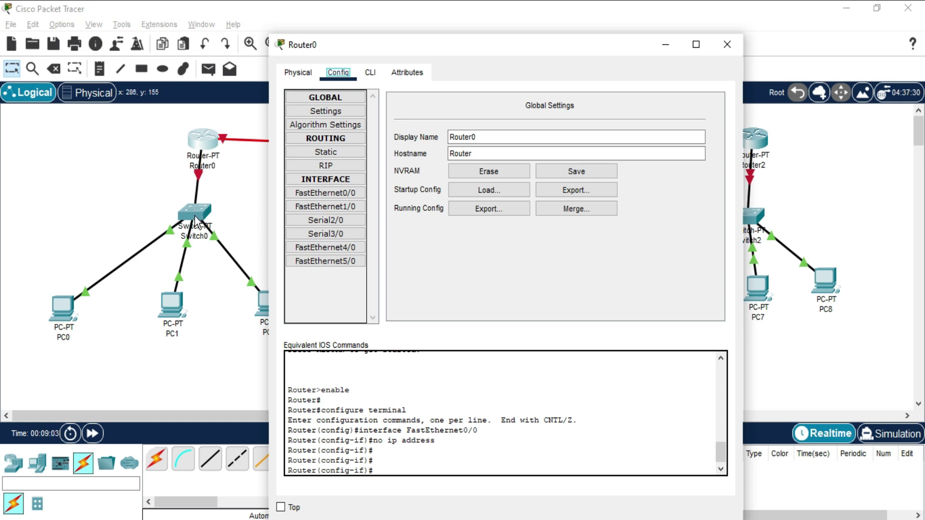
{"action": "left_click", "coordinate": [329, 194]}
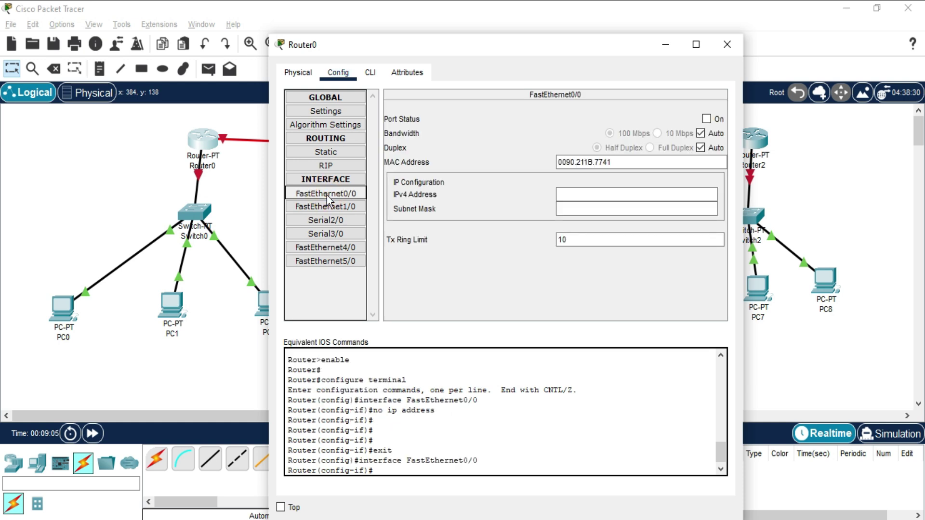
{"action": "left_click", "coordinate": [708, 120]}
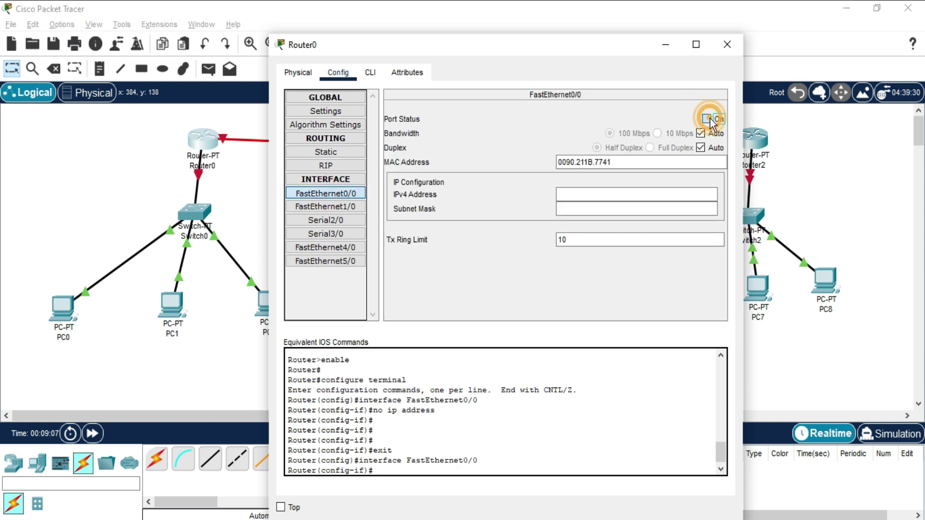
{"action": "left_click", "coordinate": [580, 193]}
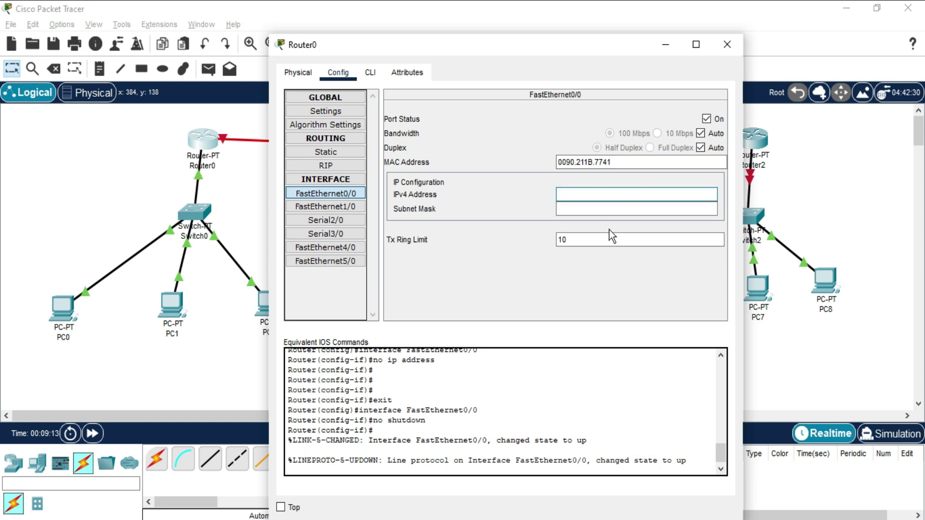
{"action": "type", "text": "10.10.10.1"}
{"action": "left_click", "coordinate": [601, 208]}
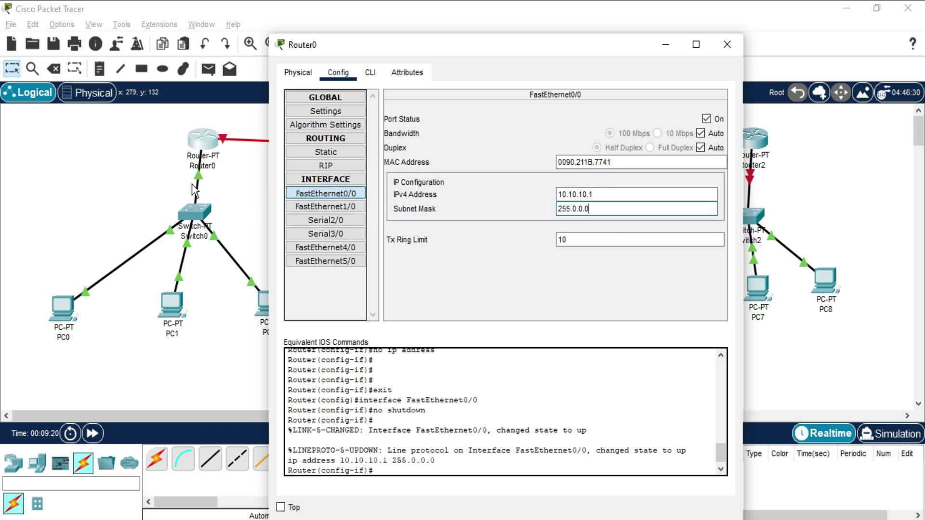
Step: Turn on the Serial2/0 port of Router0, keeping the topology's router links in view
{"action": "left_click", "coordinate": [328, 206]}
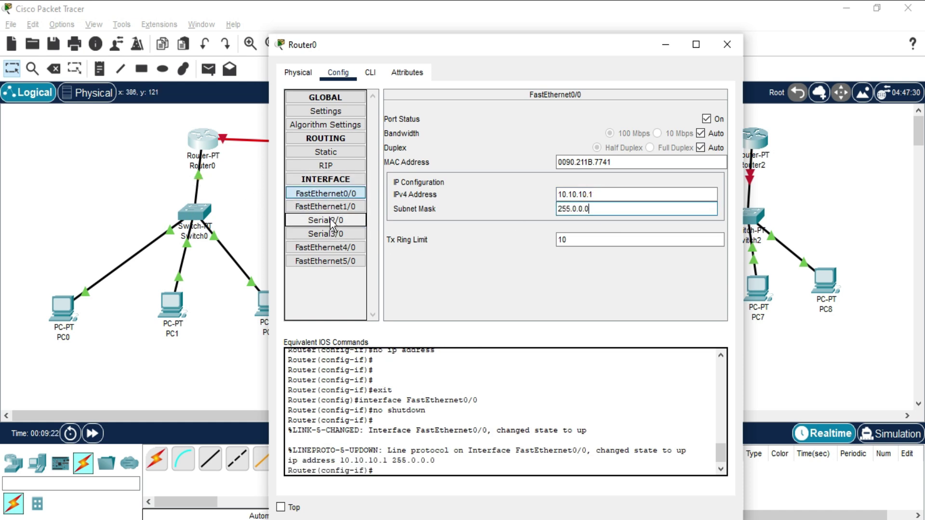
{"action": "left_click", "coordinate": [330, 222]}
{"action": "left_click_drag", "start_coordinate": [394, 51], "coordinate": [426, 177]}
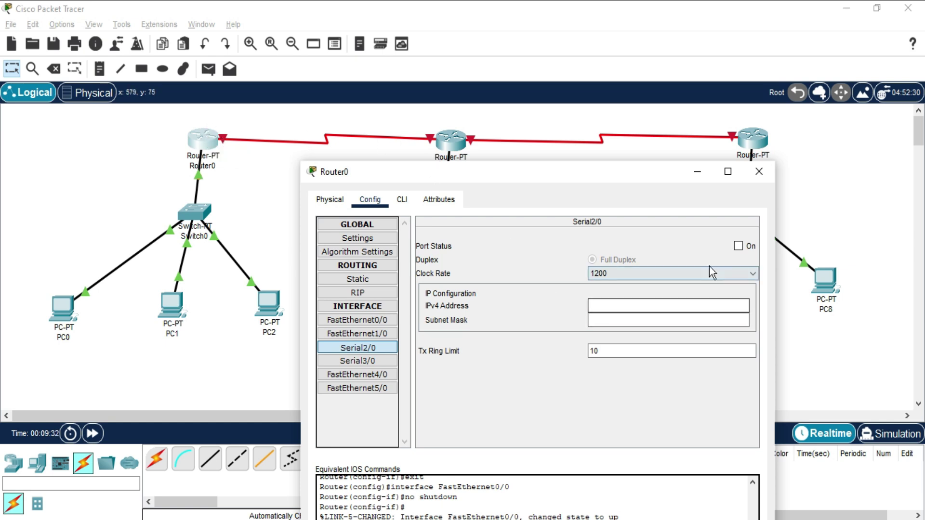
{"action": "left_click", "coordinate": [738, 245]}
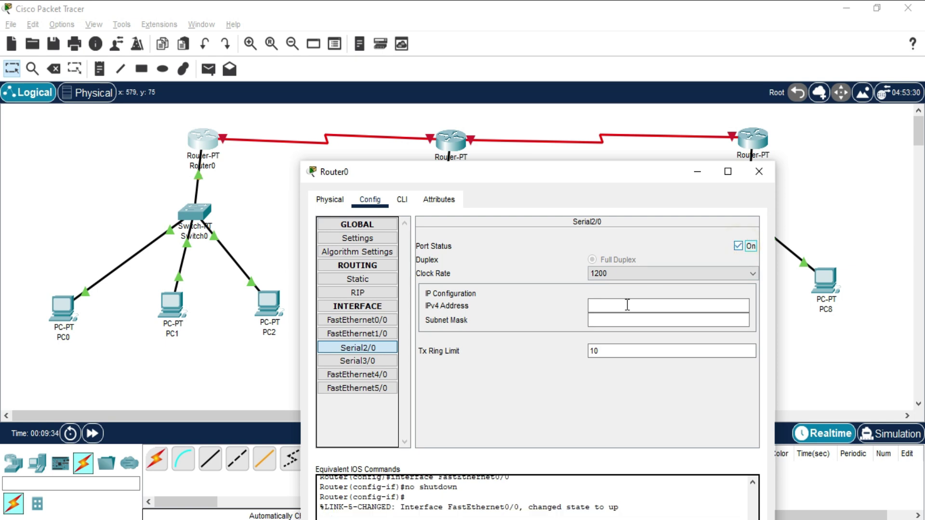
{"action": "left_click", "coordinate": [612, 310]}
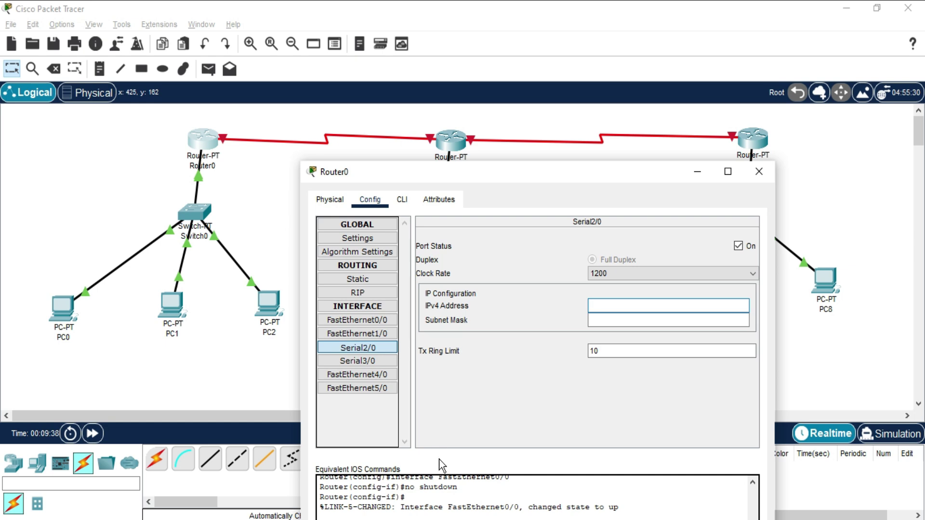
Step: Switch to CN Practical No-5.docx in WPS Office and check Router 0's interface addresses in the IP addressing table
{"action": "key", "text": "alt+Tab"}
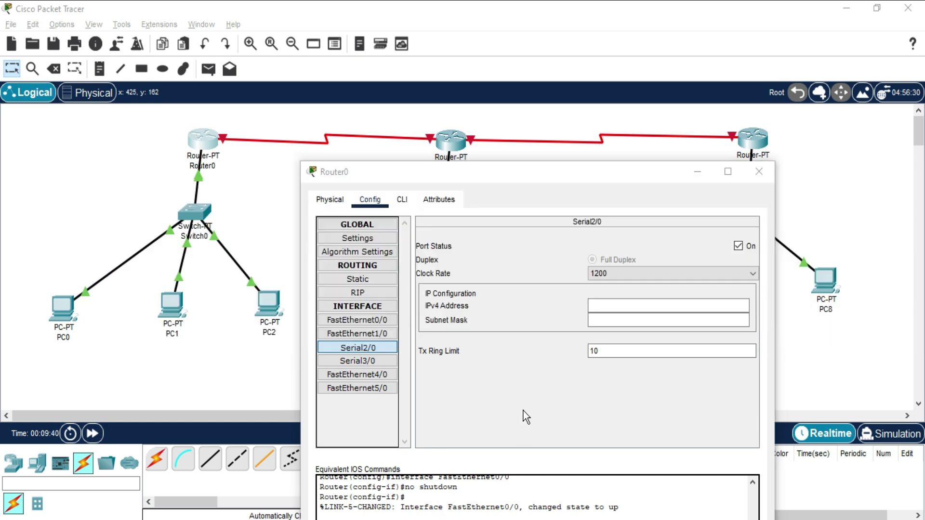
{"action": "scroll", "coordinate": [396, 359], "scroll_direction": "up", "scroll_amount": 10}
{"action": "scroll", "coordinate": [395, 359], "scroll_direction": "down", "scroll_amount": 7}
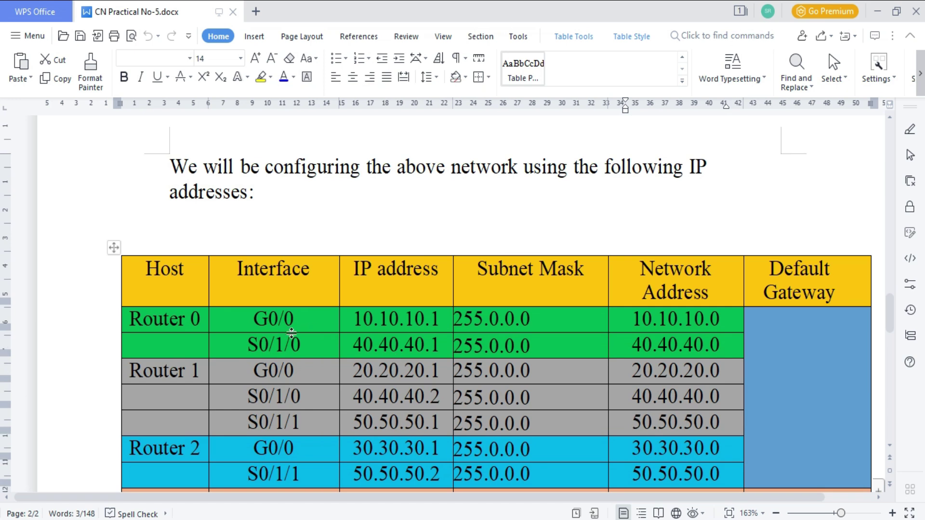
{"action": "left_click_drag", "start_coordinate": [254, 319], "coordinate": [295, 319]}
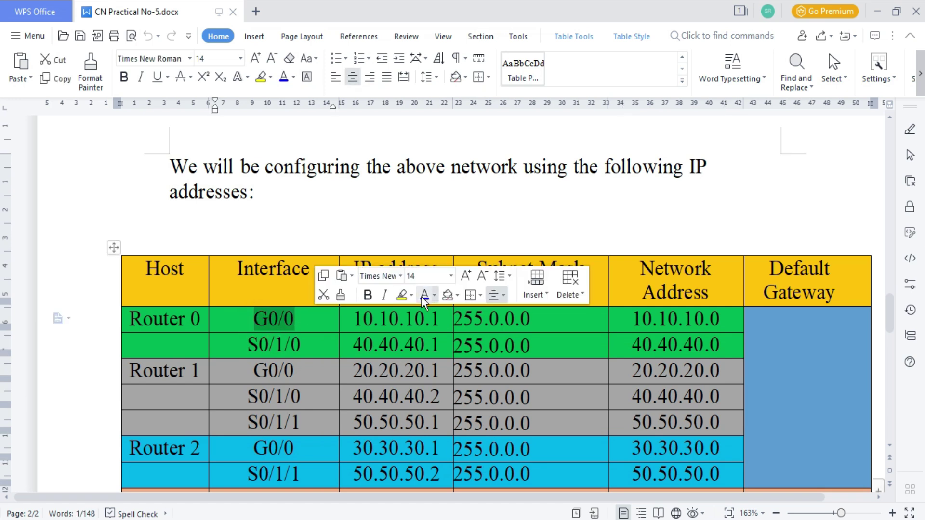
{"action": "left_click", "coordinate": [420, 318]}
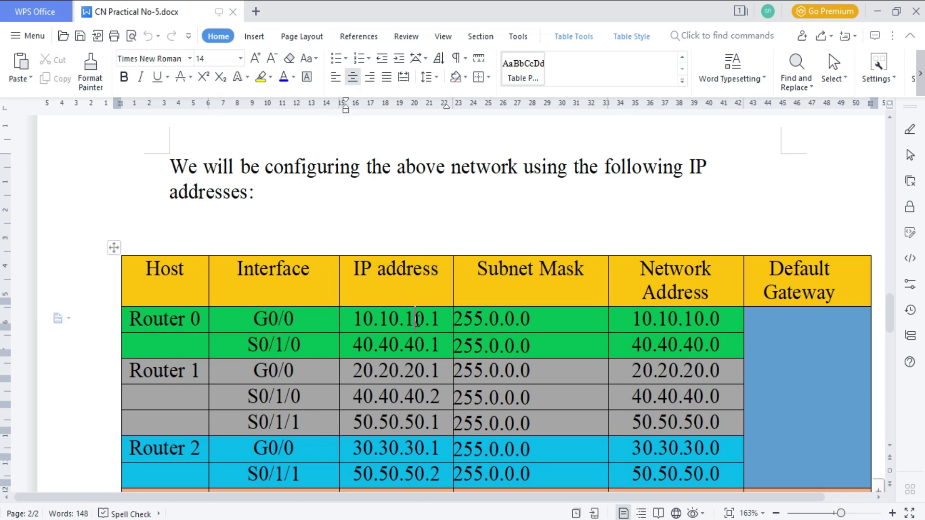
{"action": "left_click_drag", "start_coordinate": [340, 322], "coordinate": [425, 319]}
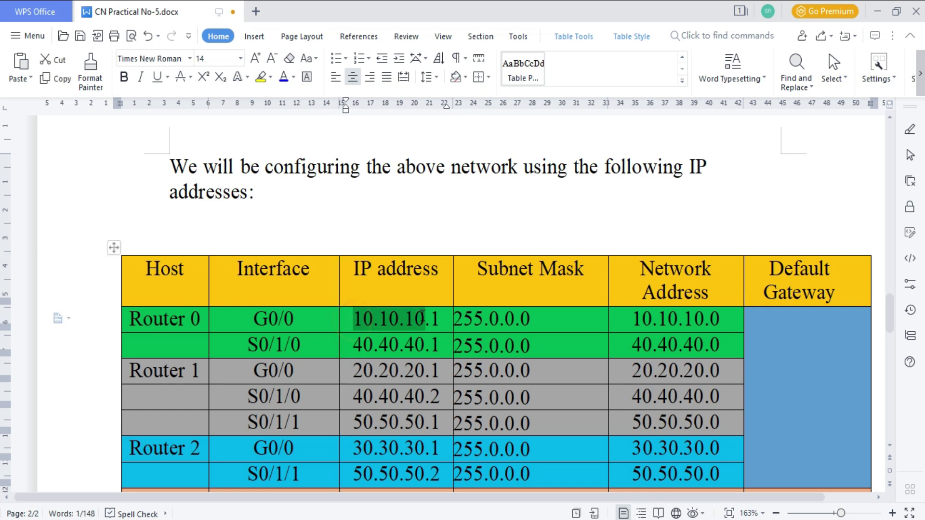
{"action": "left_click_drag", "start_coordinate": [352, 345], "coordinate": [442, 347]}
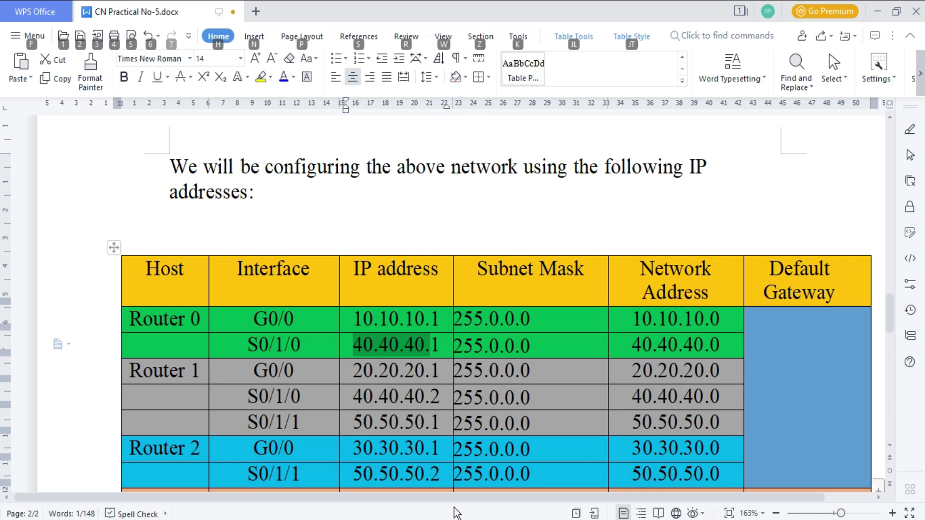
Step: Return to Packet Tracer, give Router0's Serial2/0 IPv4 address 40.40.40.1 with subnet mask 255.0.0.0, and close the router's window
{"action": "key", "text": "alt+Tab"}
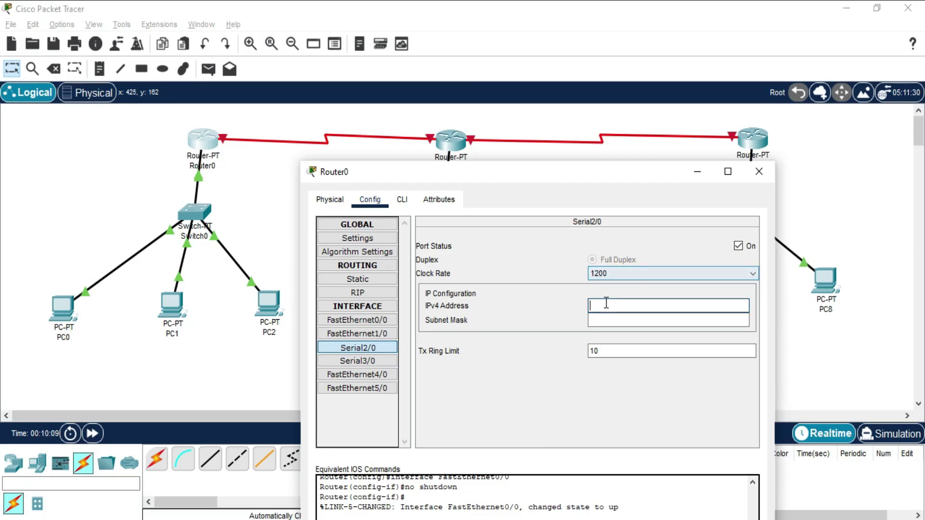
{"action": "type", "text": "40.40.40.1"}
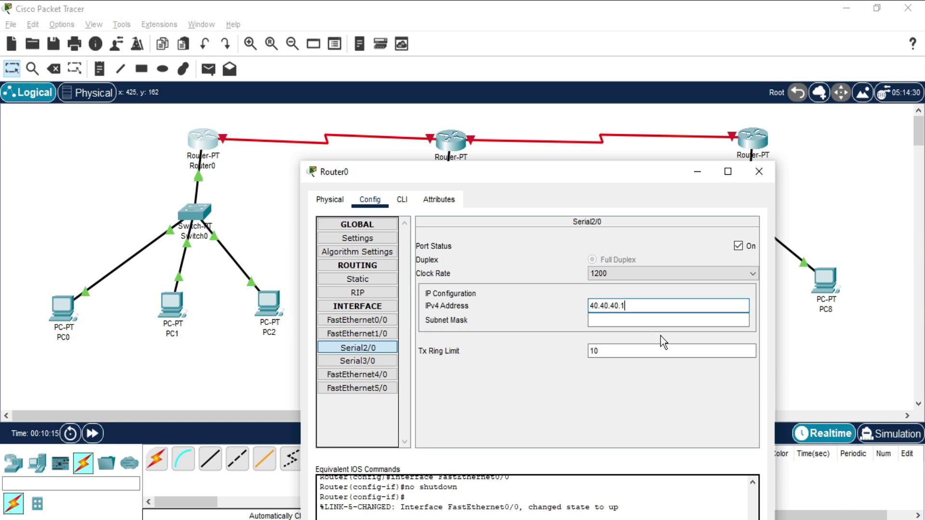
{"action": "left_click", "coordinate": [638, 319]}
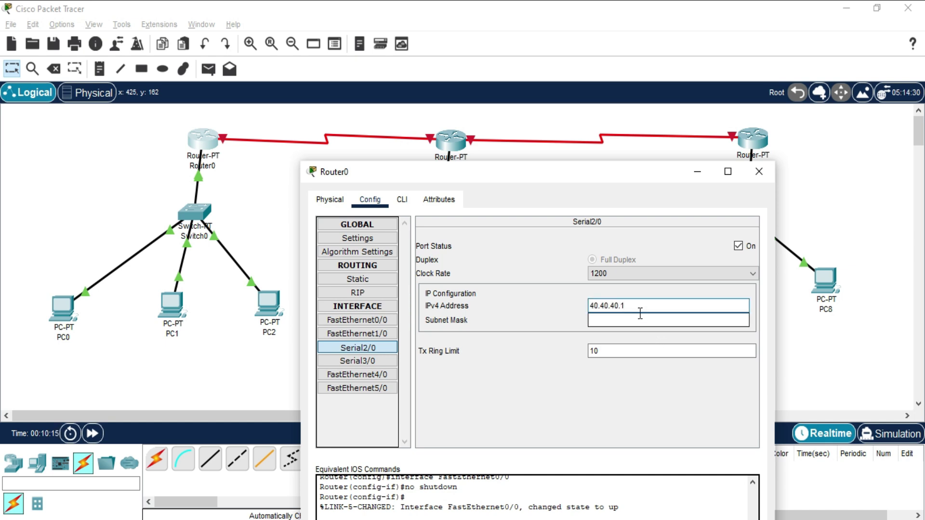
{"action": "double_click", "coordinate": [628, 305]}
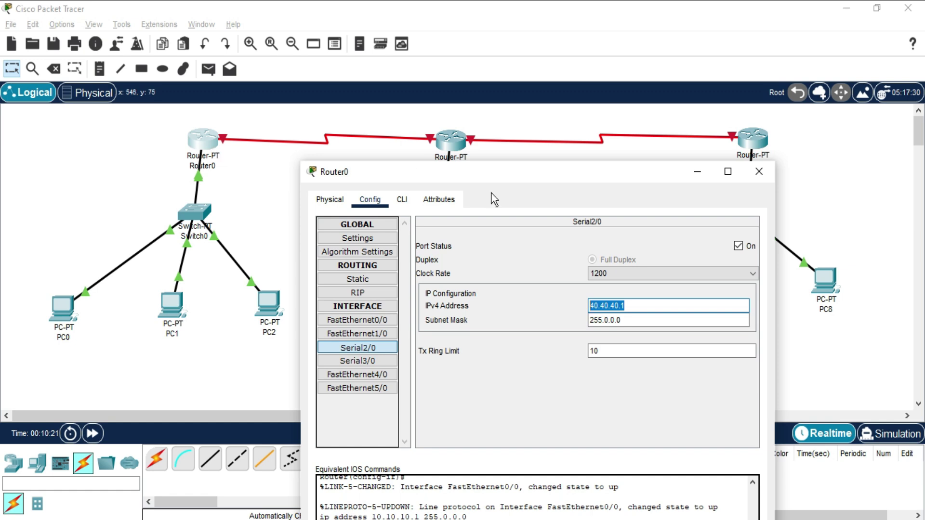
{"action": "left_click", "coordinate": [759, 172]}
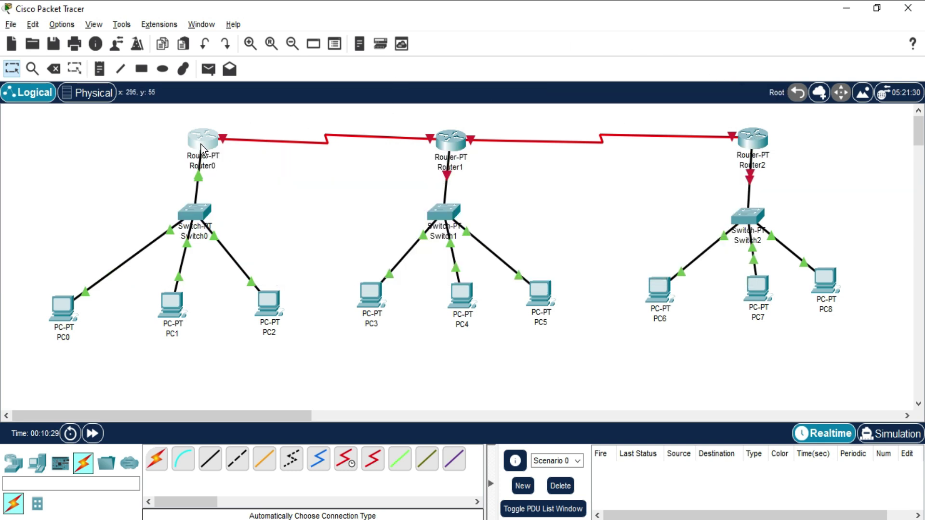
Step: Turn on Router1's FastEthernet0/0 port and give it IPv4 address 20.20.20.1 with subnet mask 255.0.0.0
{"action": "mouse_move", "coordinate": [203, 147]}
{"action": "mouse_move", "coordinate": [452, 155]}
{"action": "left_click", "coordinate": [456, 148]}
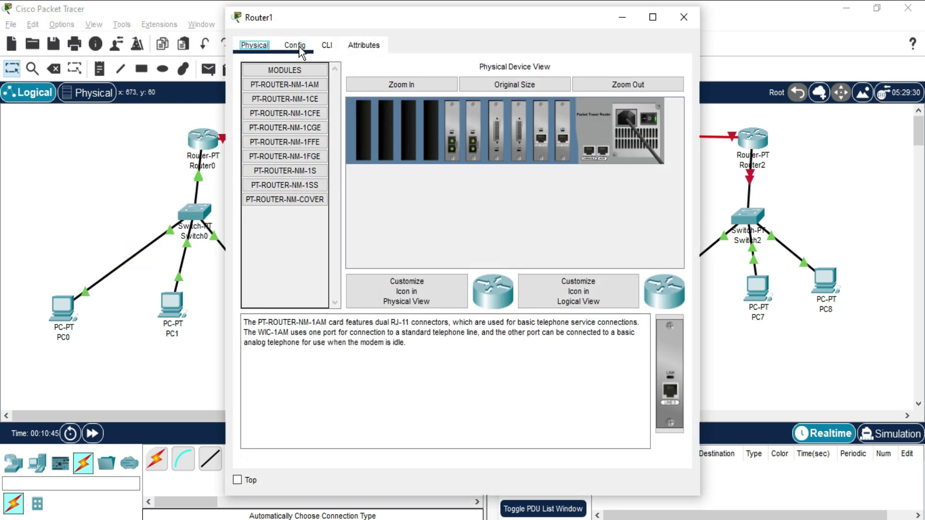
{"action": "left_click", "coordinate": [299, 47]}
{"action": "left_click", "coordinate": [288, 167]}
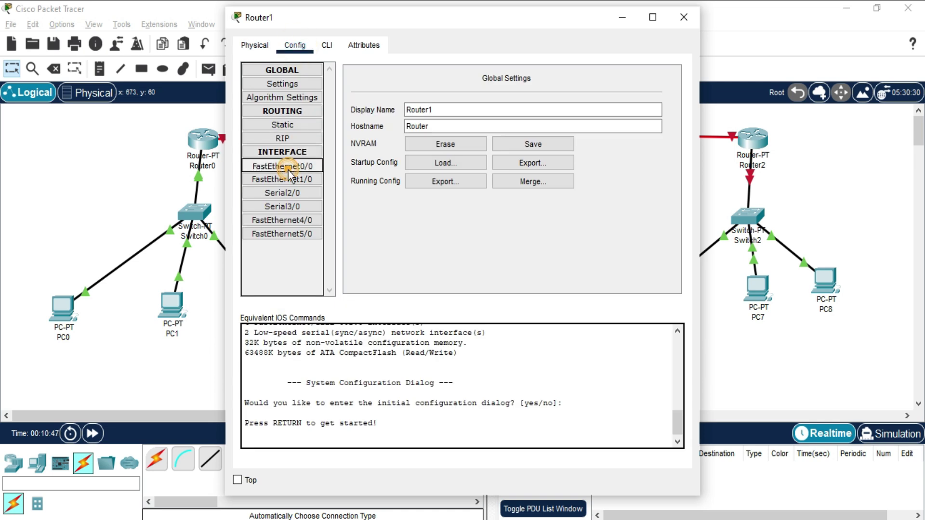
{"action": "left_click", "coordinate": [674, 92]}
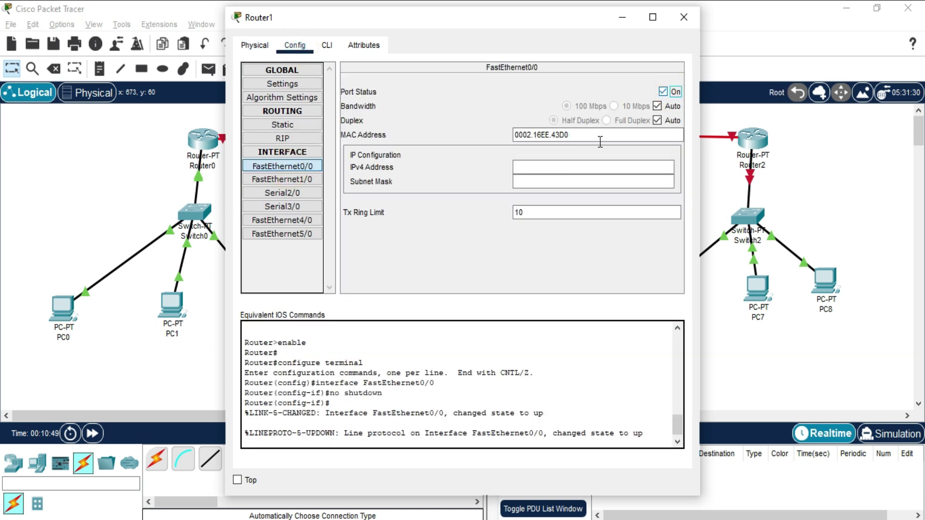
{"action": "left_click", "coordinate": [561, 169]}
{"action": "left_click_drag", "start_coordinate": [530, 26], "coordinate": [680, 119]}
{"action": "left_click", "coordinate": [677, 257]}
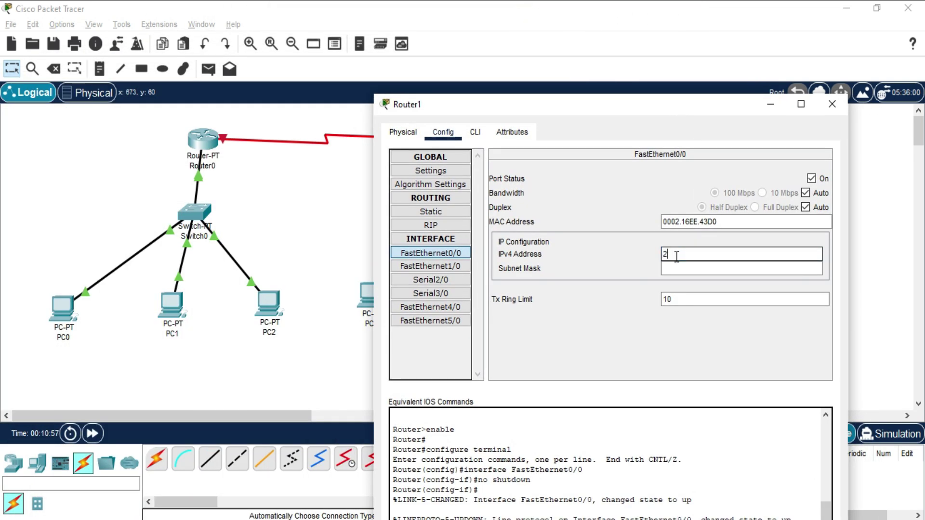
{"action": "type", "text": "20.20.20.1"}
{"action": "left_click", "coordinate": [676, 268]}
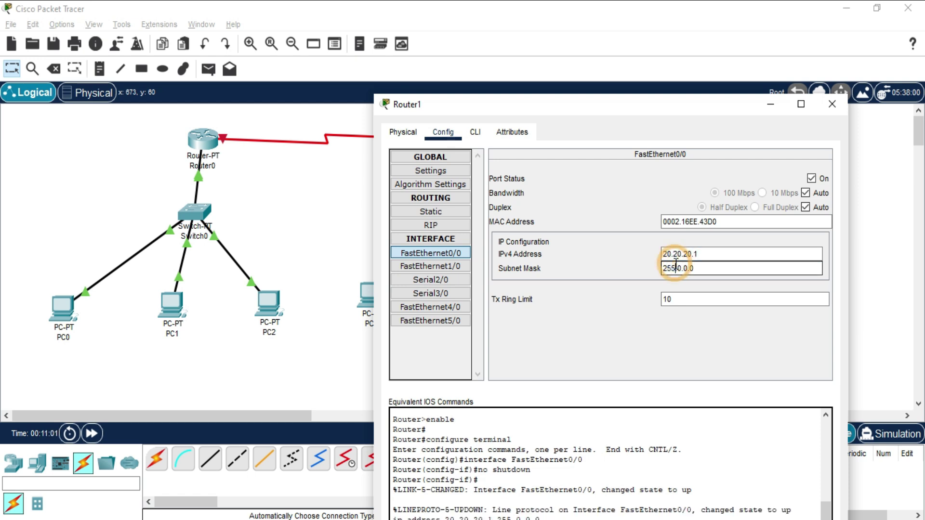
Step: Give Router1's Serial2/0 interface IPv4 address 40.40.40.2 with subnet mask 255.0.0.0 and turn the port on
{"action": "left_click", "coordinate": [443, 281]}
{"action": "left_click_drag", "start_coordinate": [501, 106], "coordinate": [429, 198]}
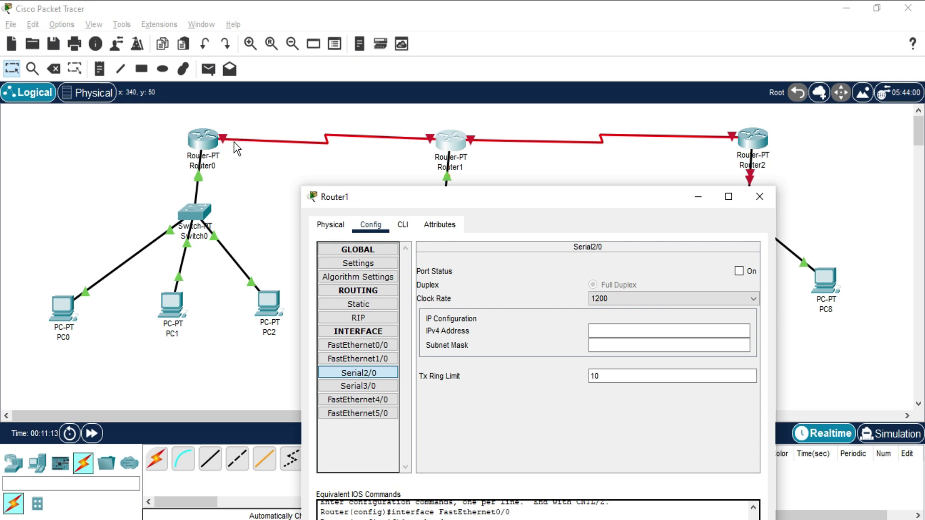
{"action": "left_click", "coordinate": [618, 331]}
{"action": "type", "text": "40.40.40"}
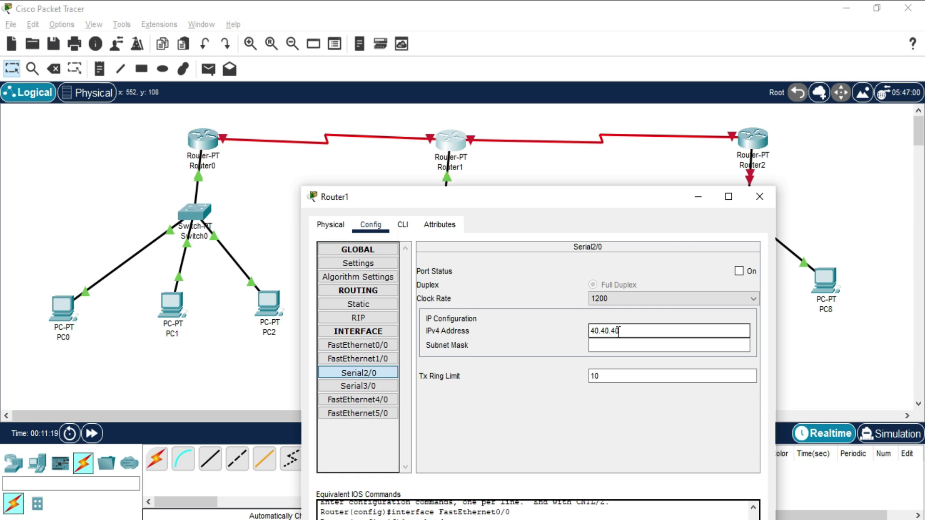
{"action": "type", "text": ".2"}
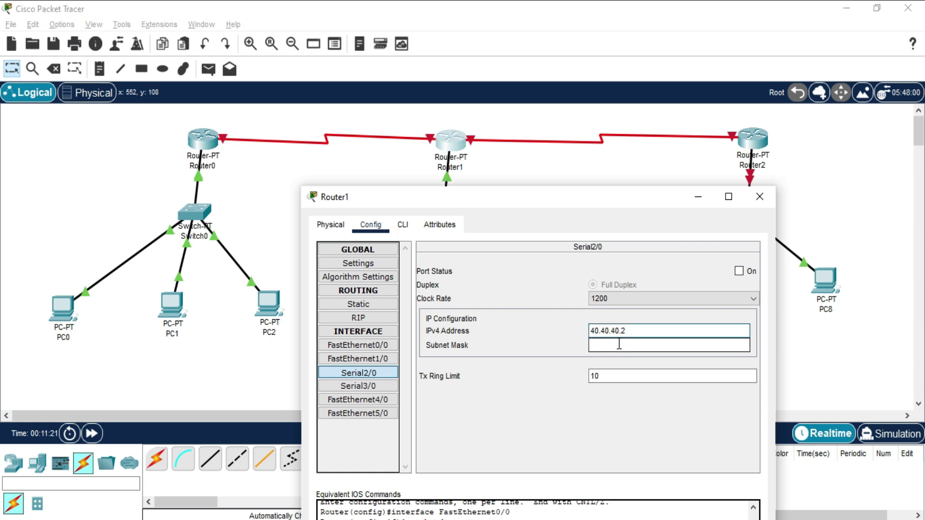
{"action": "left_click", "coordinate": [618, 345]}
{"action": "left_click", "coordinate": [741, 271]}
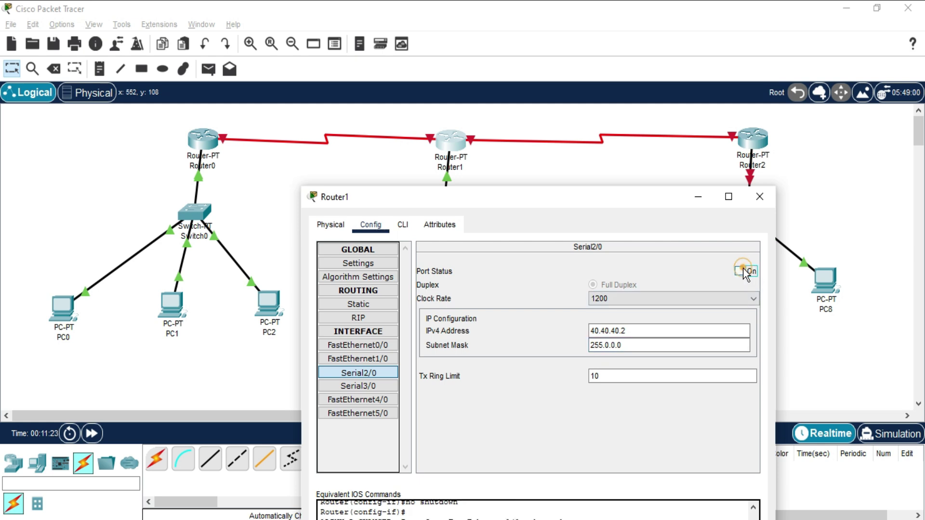
Step: Give Router1's Serial3/0 interface IPv4 address 50.50.50.1 with subnet mask 255.0.0.0, turn the port on and close the router's window
{"action": "left_click", "coordinate": [386, 392]}
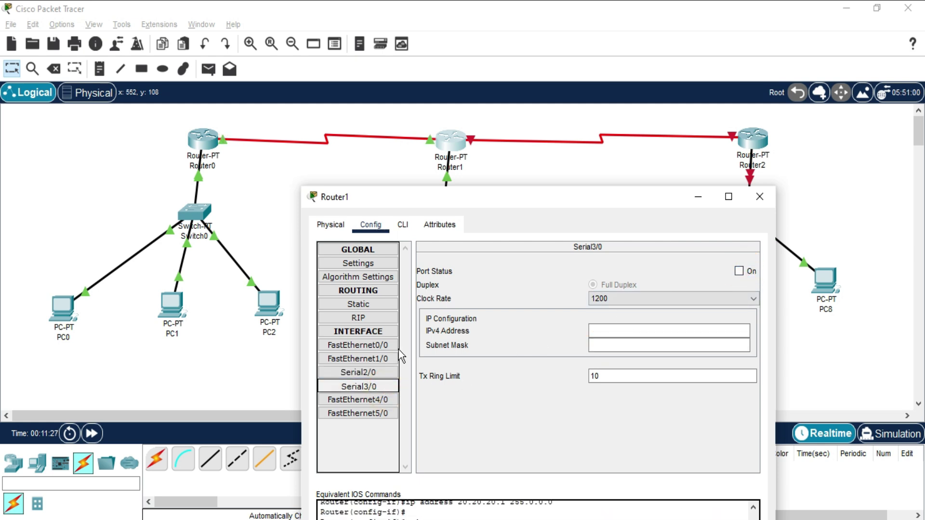
{"action": "left_click_drag", "start_coordinate": [477, 200], "coordinate": [417, 85]}
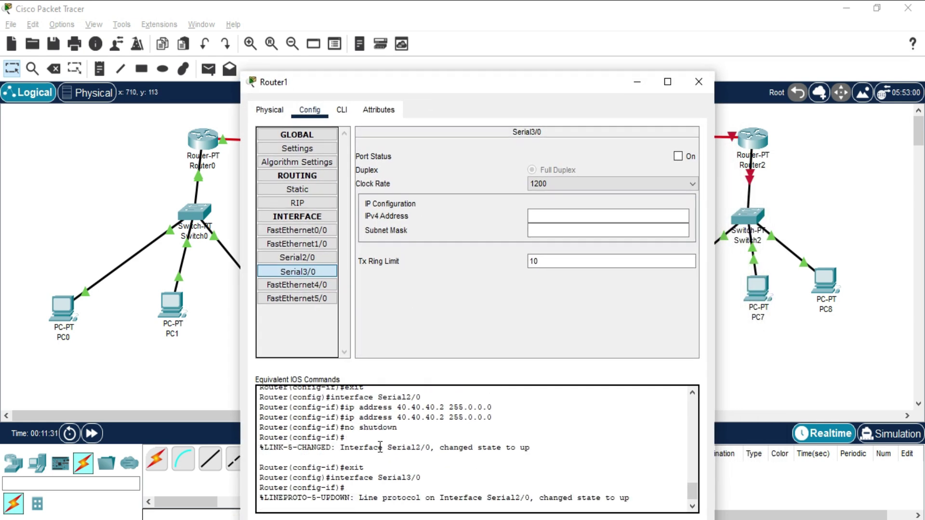
{"action": "left_click", "coordinate": [343, 114]}
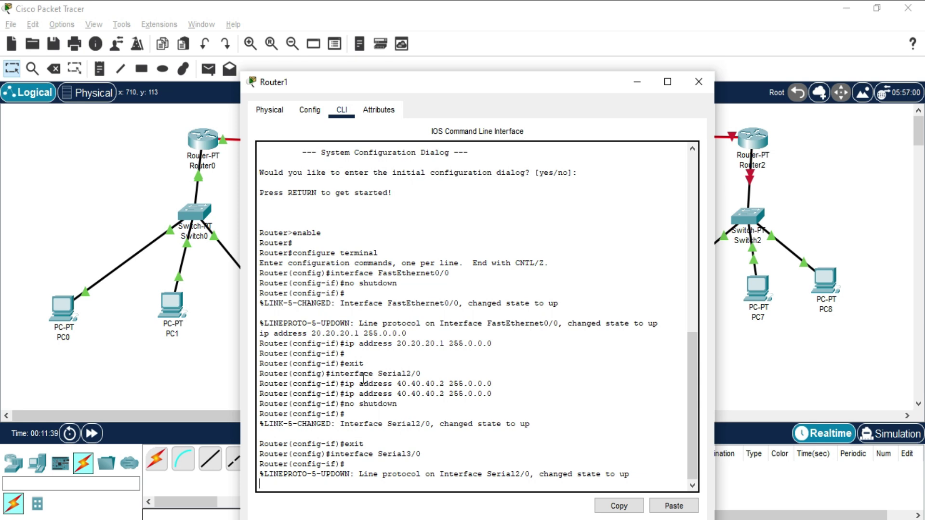
{"action": "left_click", "coordinate": [310, 117]}
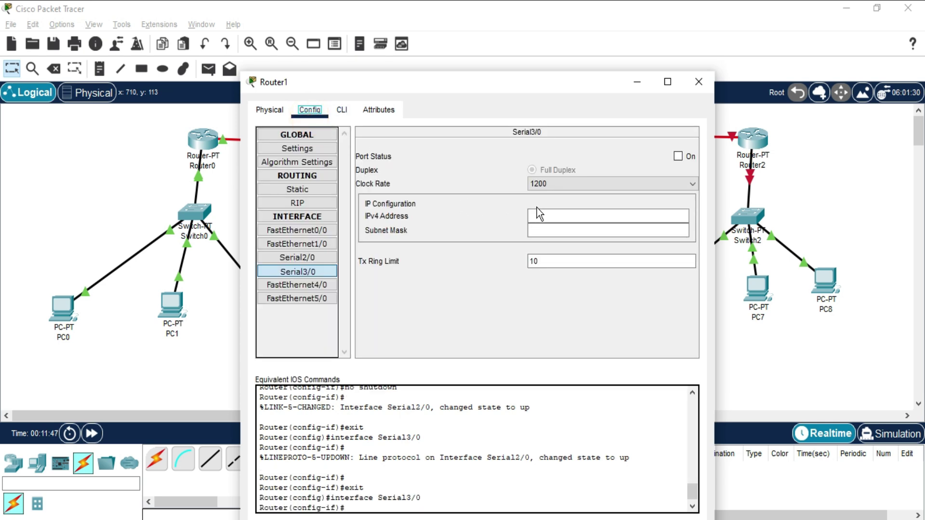
{"action": "left_click_drag", "start_coordinate": [527, 82], "coordinate": [259, 167]}
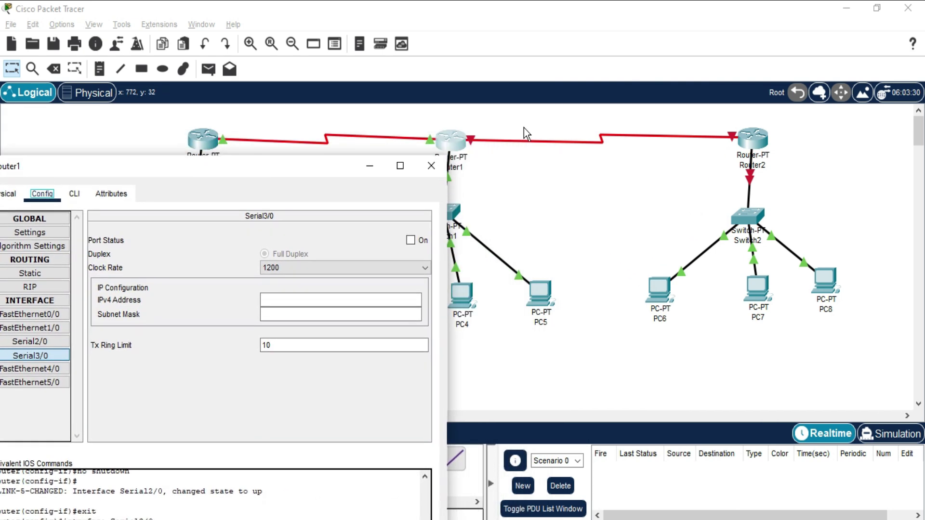
{"action": "left_click", "coordinate": [289, 299]}
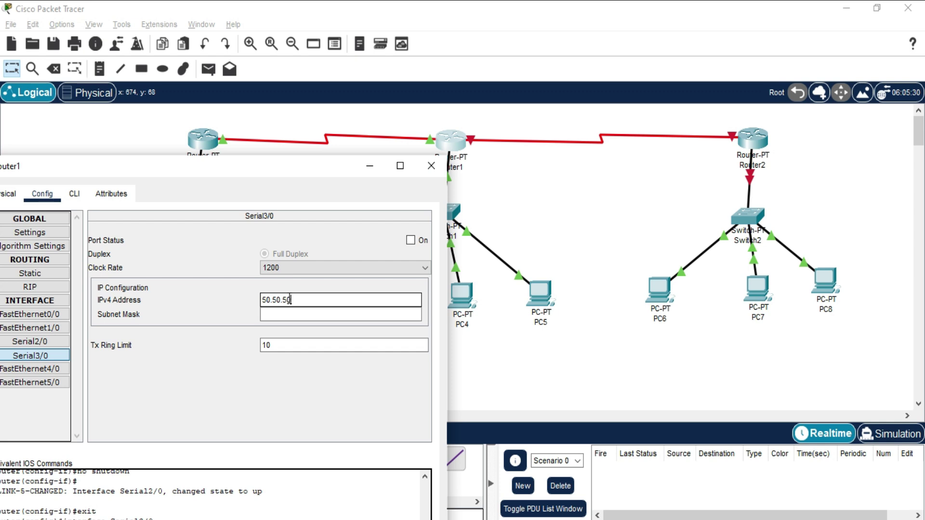
{"action": "left_click", "coordinate": [285, 312]}
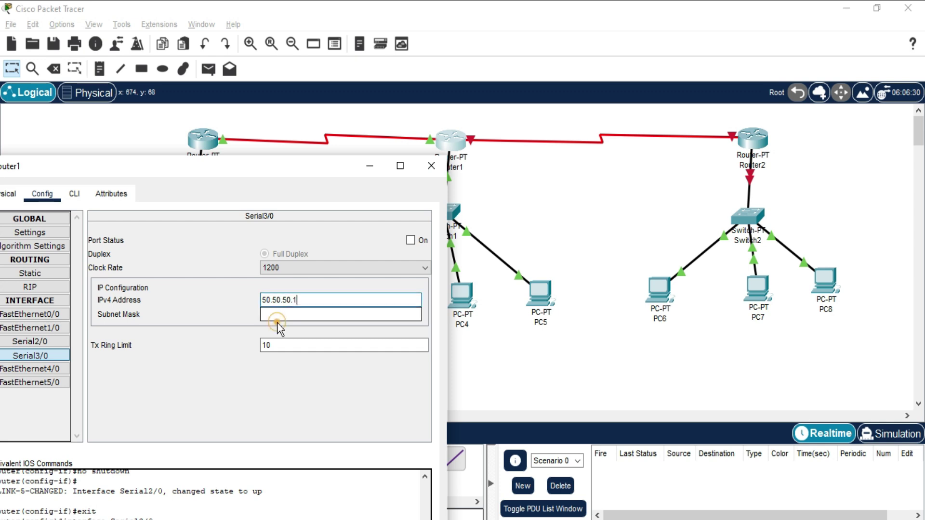
{"action": "left_click", "coordinate": [410, 240]}
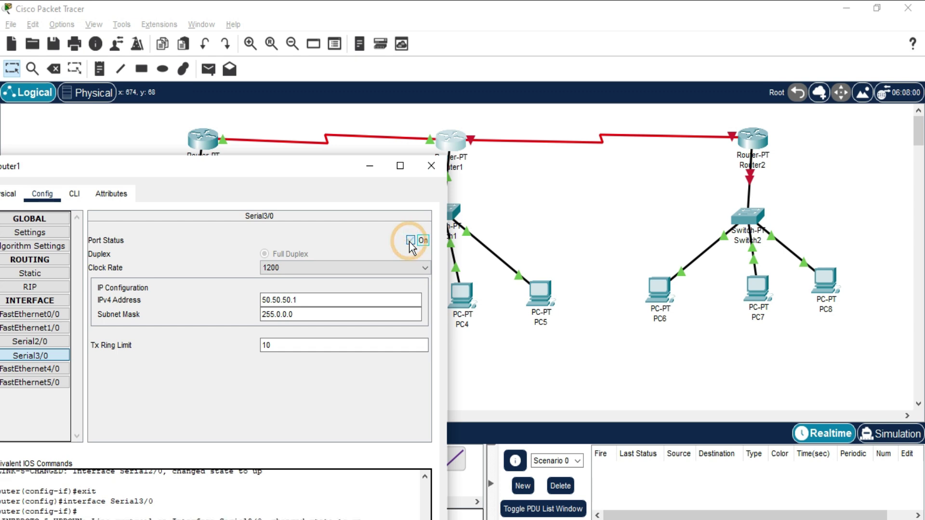
{"action": "left_click", "coordinate": [431, 168]}
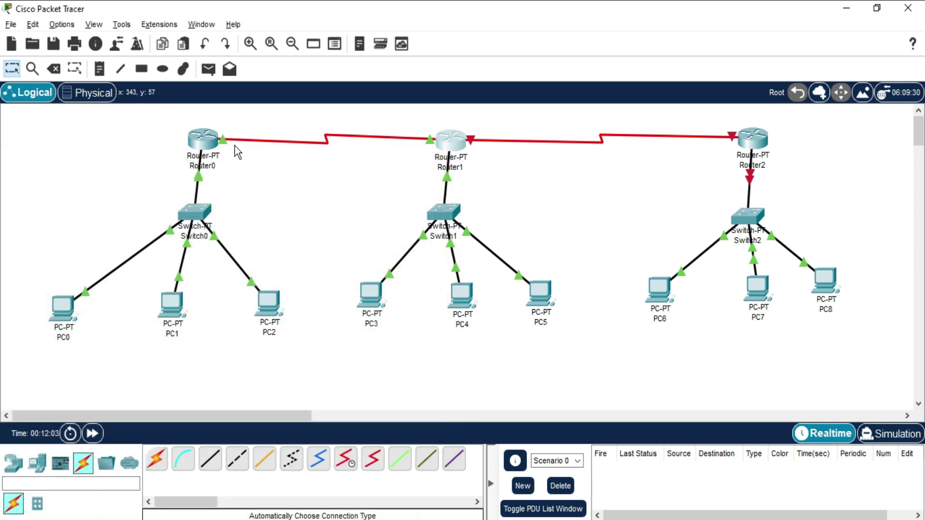
Step: Give Router2's FastEthernet0/0 interface IPv4 address 30.30.30.1 with subnet mask 255.0.0.0 and turn the port on
{"action": "left_click", "coordinate": [743, 146]}
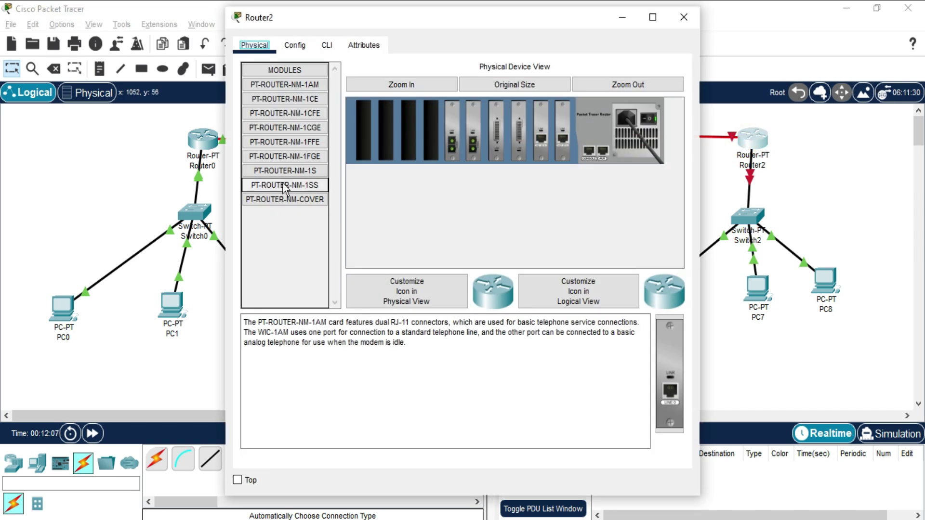
{"action": "left_click", "coordinate": [294, 45]}
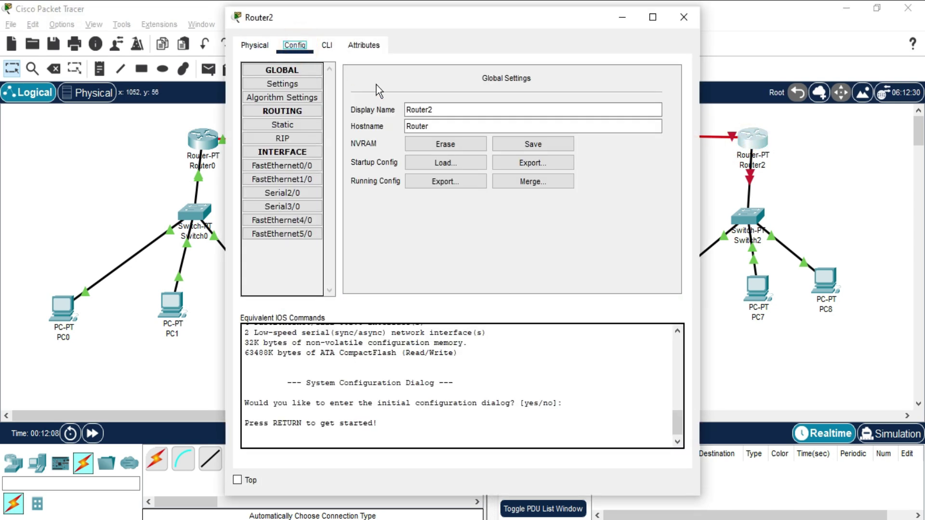
{"action": "left_click", "coordinate": [292, 165]}
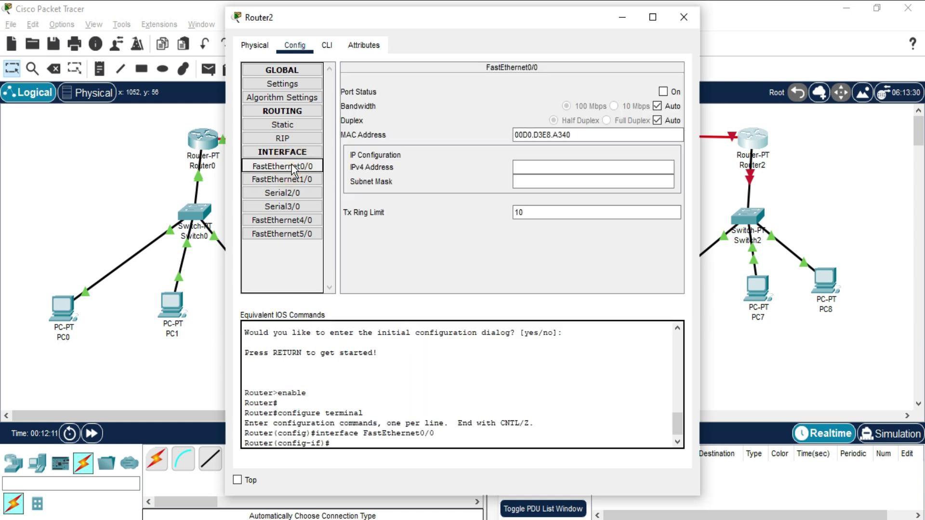
{"action": "left_click", "coordinate": [556, 168]}
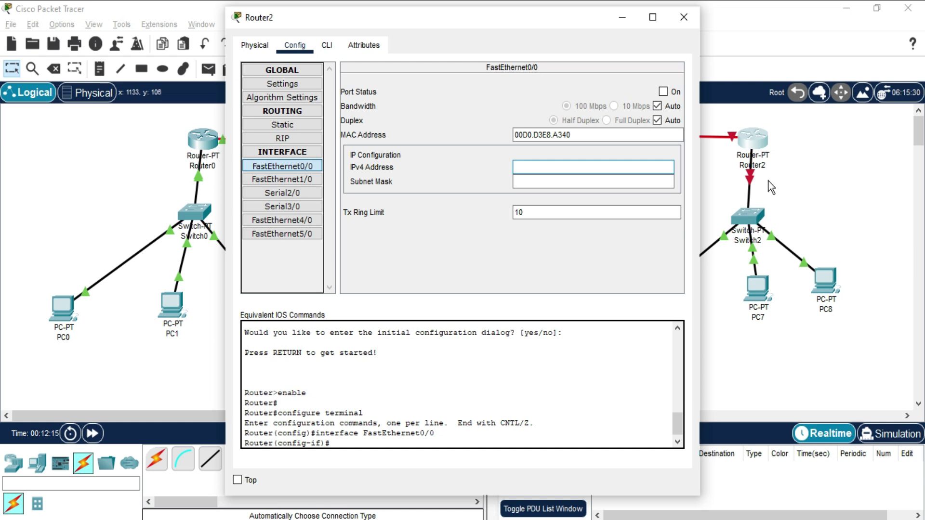
{"action": "type", "text": "30.30.30.1"}
{"action": "left_click", "coordinate": [645, 181]}
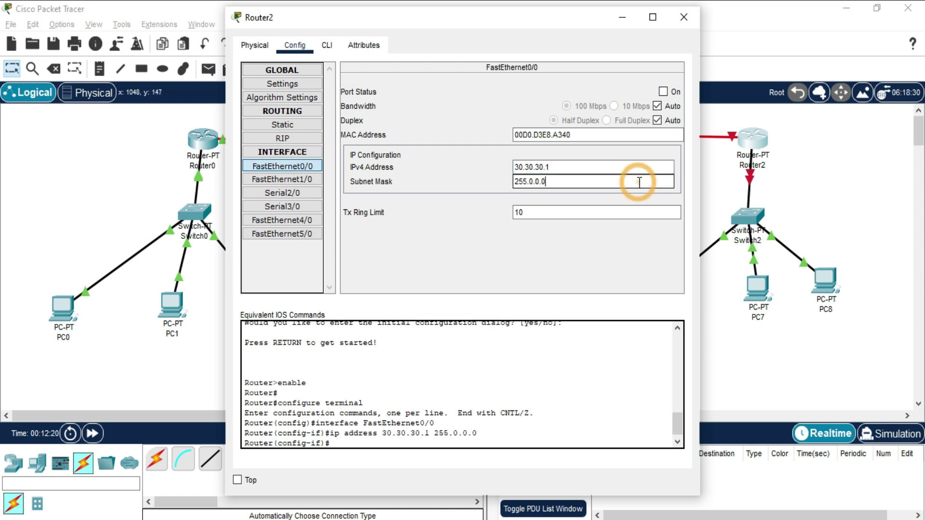
{"action": "left_click", "coordinate": [663, 91]}
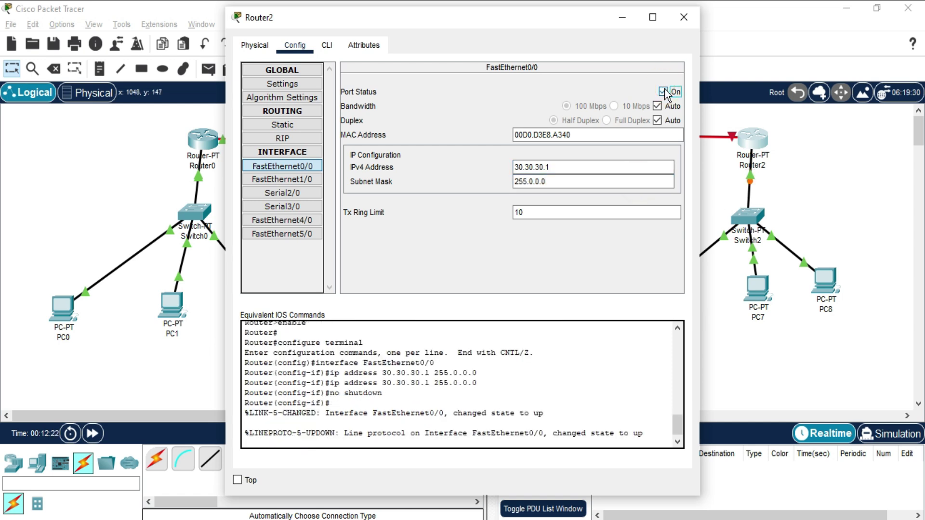
Step: Give Router2's Serial2/0 interface IPv4 address 50.50.50.2 with subnet mask 255.0.0.0, turn the port on and close the router's window
{"action": "left_click", "coordinate": [272, 194]}
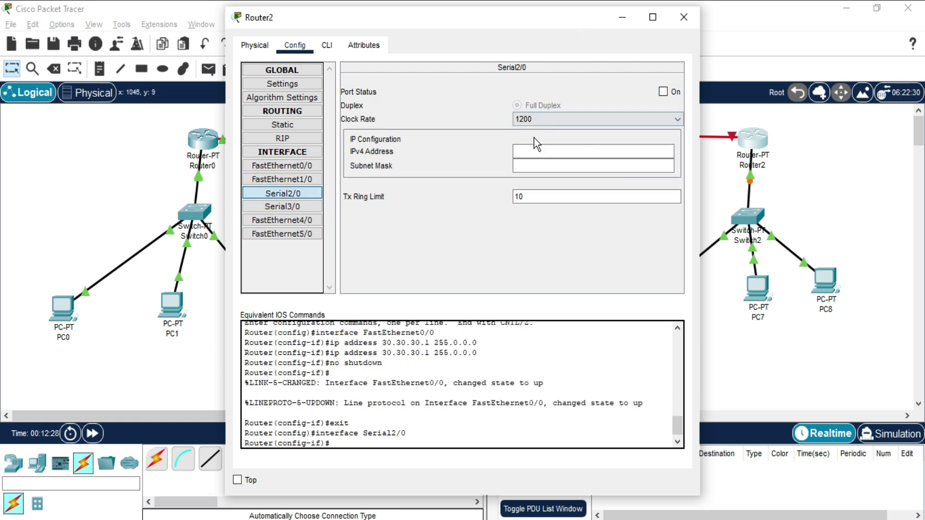
{"action": "left_click", "coordinate": [529, 152]}
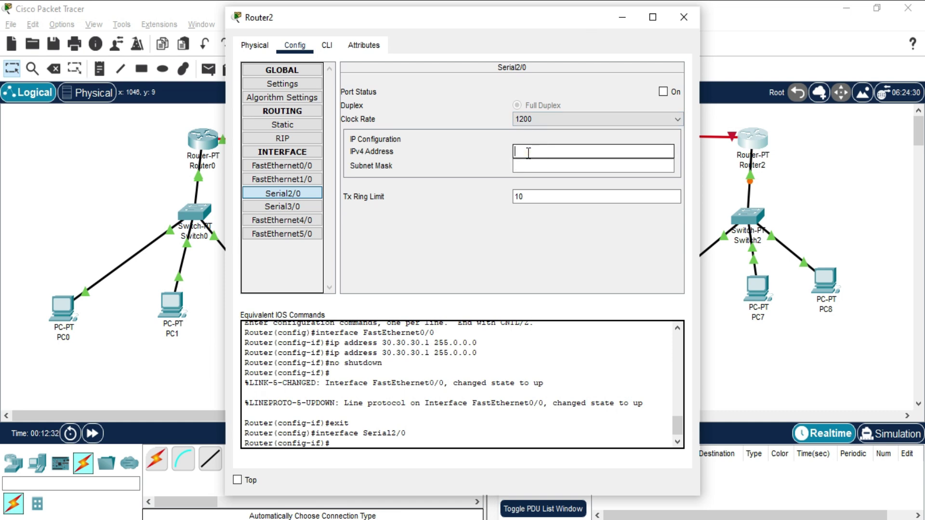
{"action": "type", "text": "50.50.50.2"}
{"action": "key", "text": "Tab"}
{"action": "left_click", "coordinate": [533, 162]}
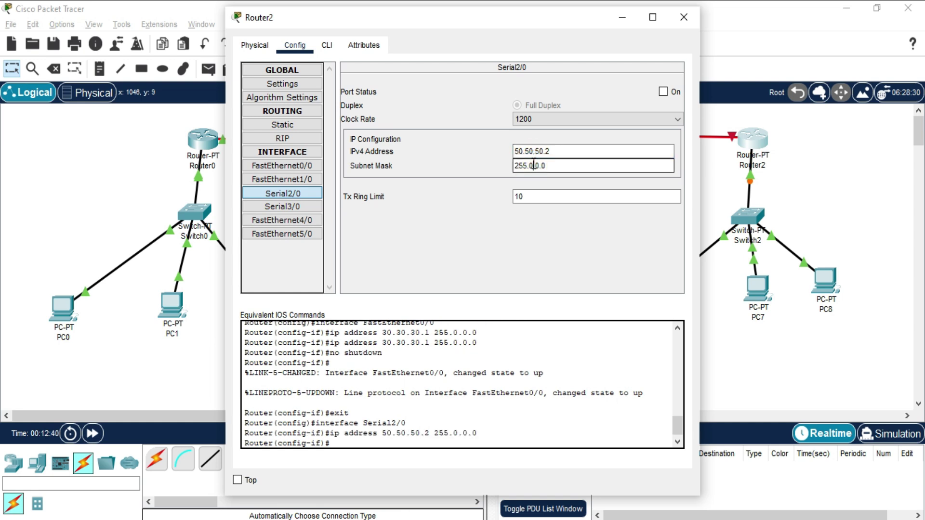
{"action": "left_click", "coordinate": [663, 92]}
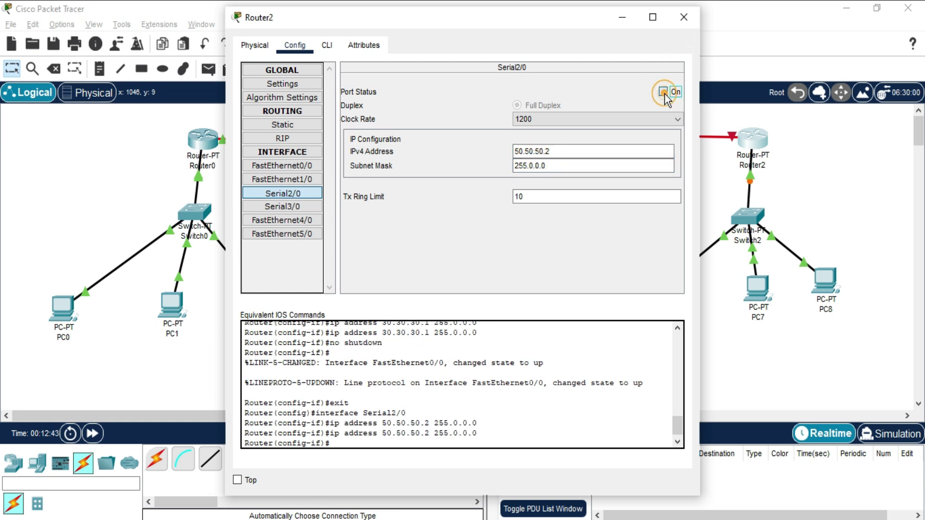
{"action": "left_click", "coordinate": [681, 16]}
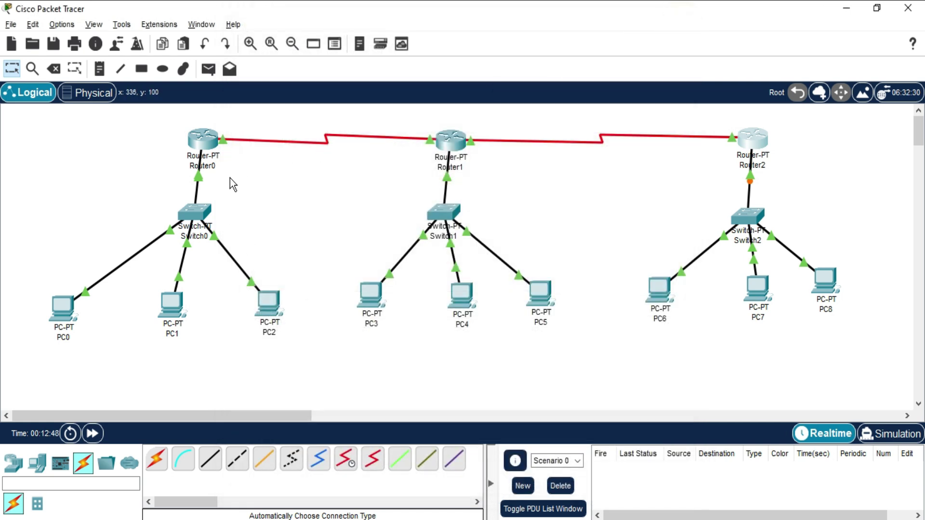
Step: Open Router0's RIP routing configuration and set it to RIP version 2 with the IOS command "version 2"
{"action": "left_click", "coordinate": [208, 147]}
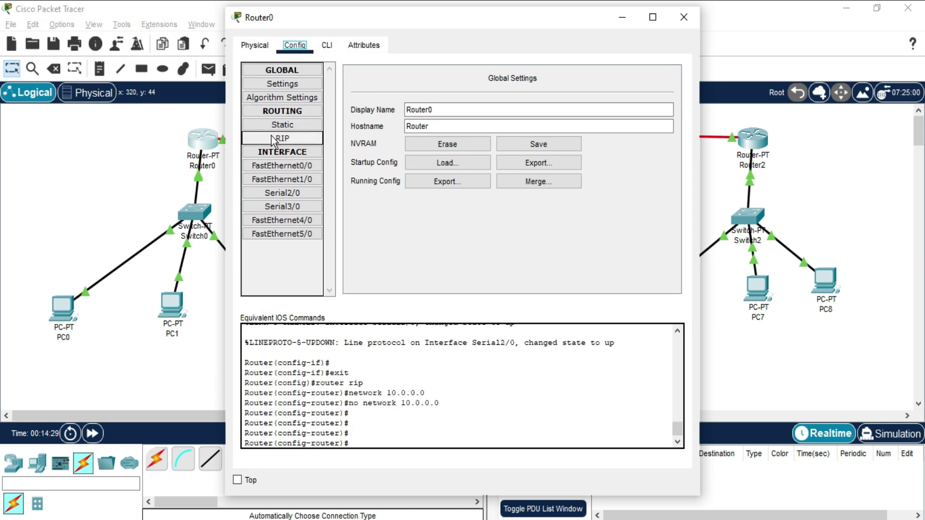
{"action": "left_click", "coordinate": [272, 138]}
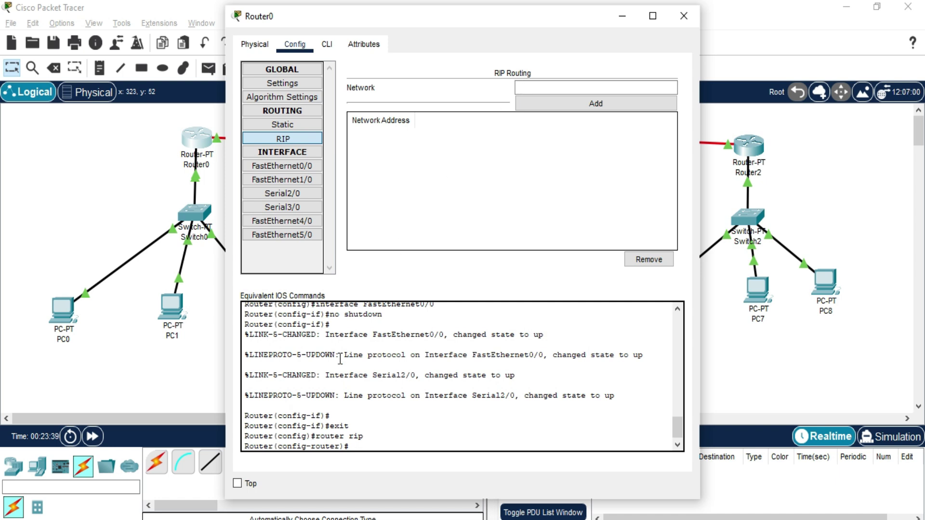
{"action": "left_click", "coordinate": [327, 46]}
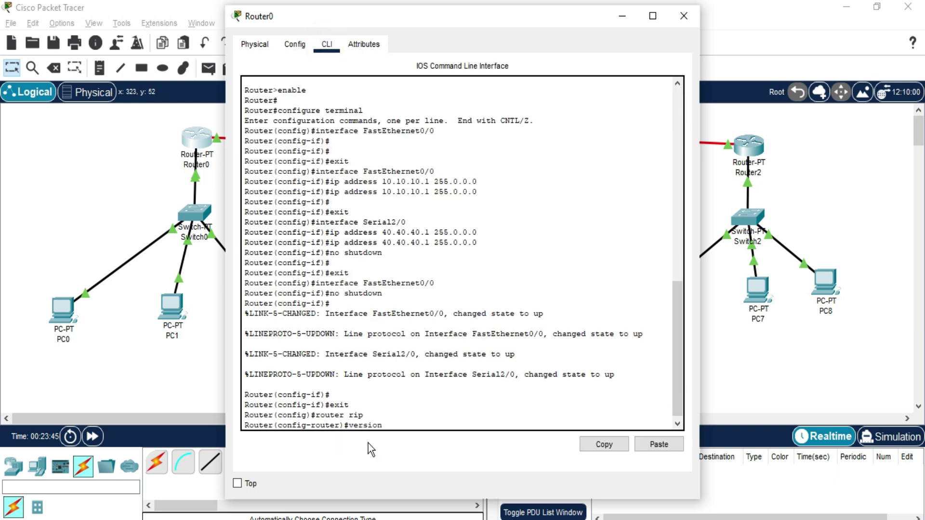
{"action": "key", "text": "Return"}
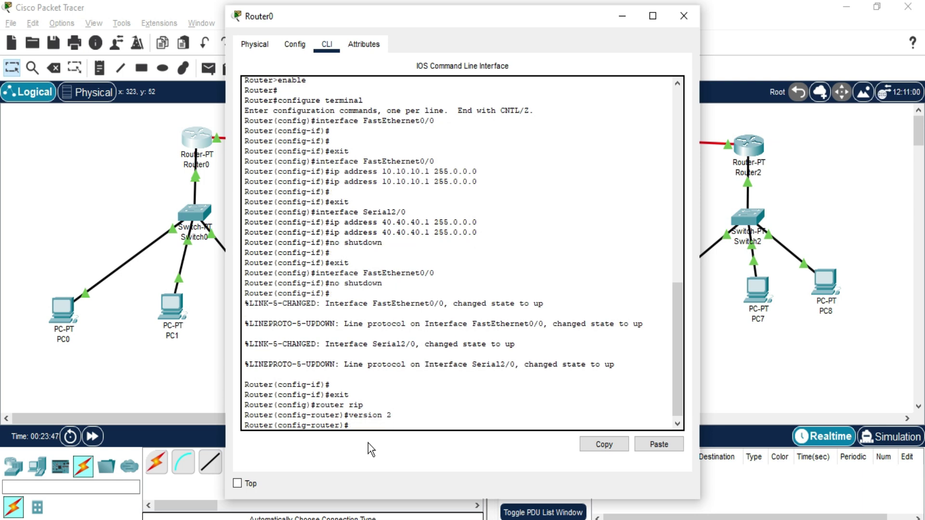
Step: Add network 10.0.0.0 to Router0's RIP routing and copy the address for reuse
{"action": "left_click", "coordinate": [303, 51]}
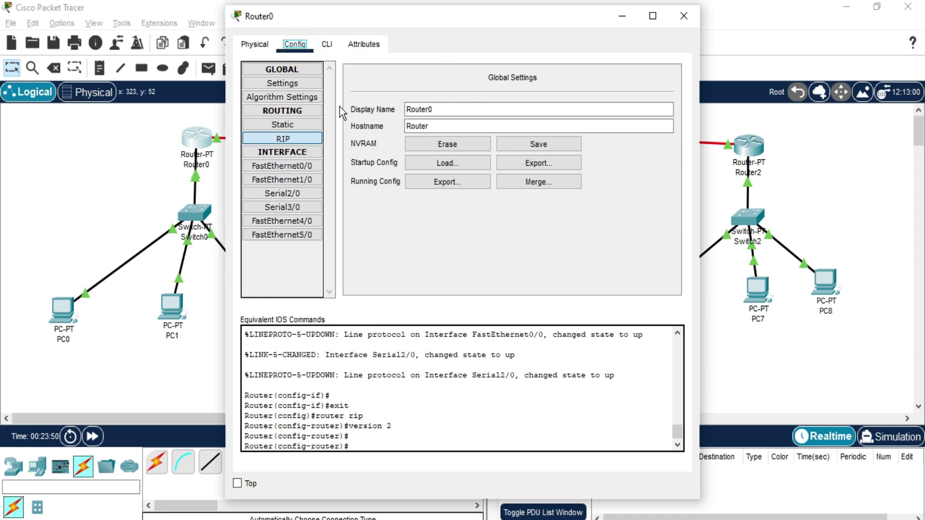
{"action": "left_click", "coordinate": [288, 140]}
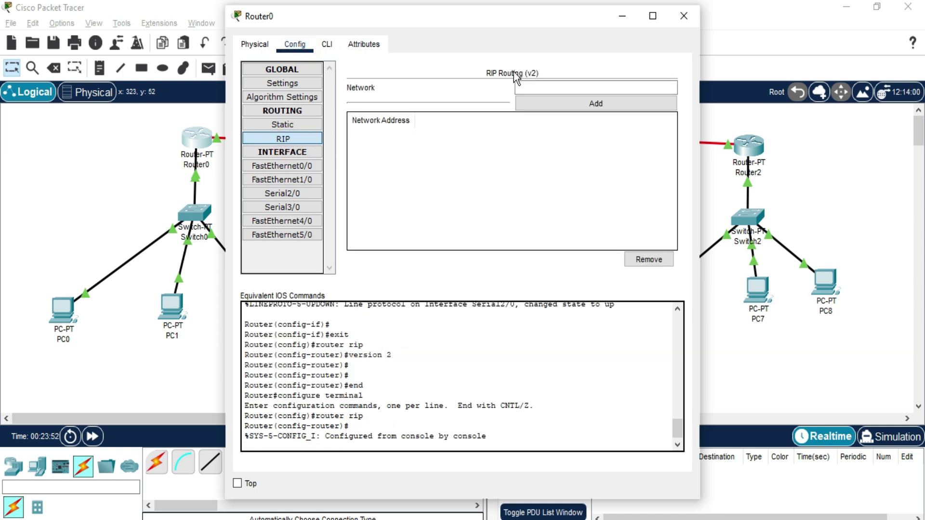
{"action": "left_click", "coordinate": [535, 88]}
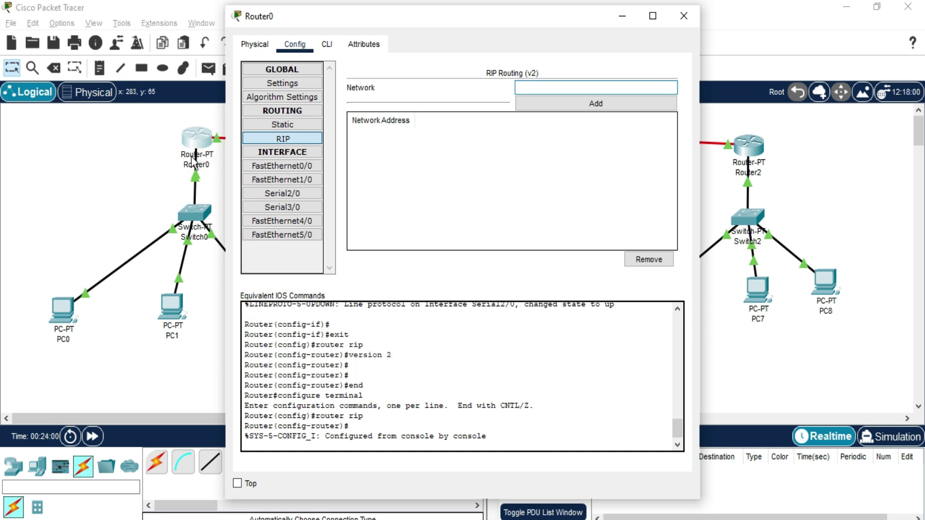
{"action": "left_click", "coordinate": [545, 88]}
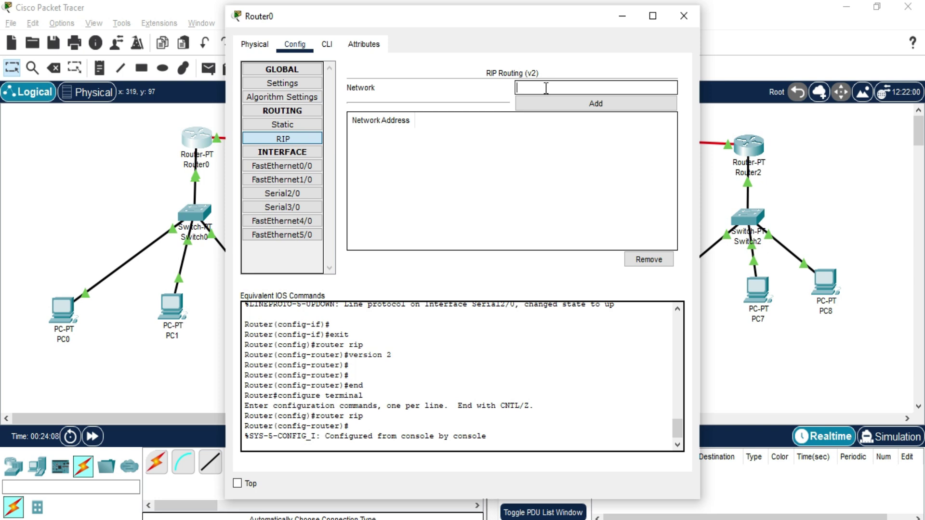
{"action": "type", "text": "10.0.0.0"}
{"action": "left_click_drag", "start_coordinate": [545, 88], "coordinate": [489, 94]}
{"action": "key", "text": "ctrl+c"}
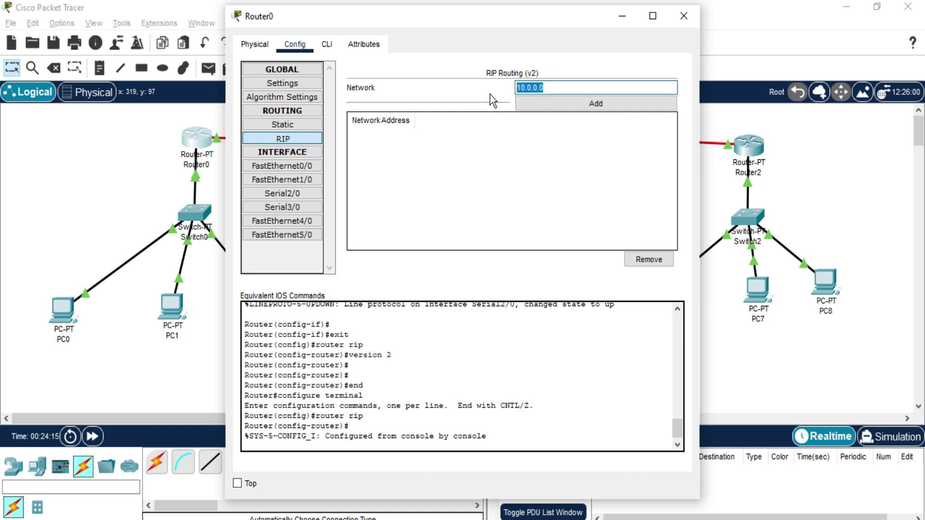
{"action": "left_click", "coordinate": [534, 106]}
Step: Add network 20.0.0.0 to Router0's RIP routing, reusing the copied address with its first octet changed
{"action": "left_click", "coordinate": [537, 89]}
{"action": "key", "text": "ctrl+v"}
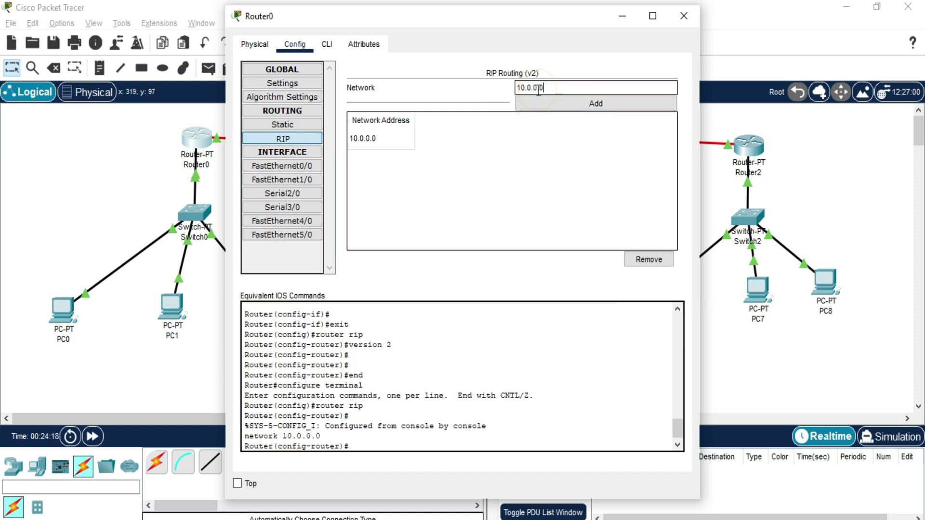
{"action": "left_click", "coordinate": [524, 87]}
{"action": "key", "text": "BackSpace"}
{"action": "type", "text": "2"}
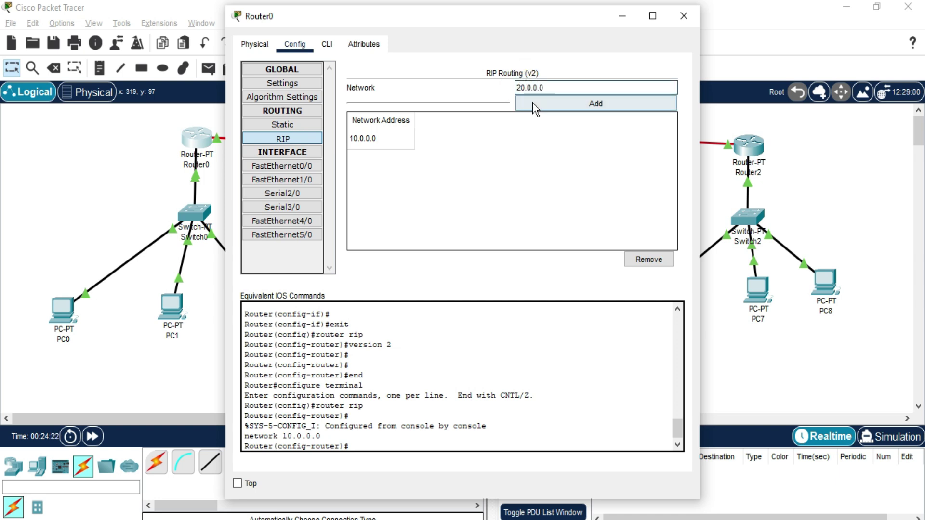
{"action": "left_click", "coordinate": [534, 105]}
Step: Add network 30.0.0.0 to Router0's RIP routing, reusing the copied address with its first octet changed
{"action": "key", "text": "ctrl+v"}
{"action": "left_click", "coordinate": [525, 88]}
{"action": "left_click", "coordinate": [525, 88]}
{"action": "key", "text": "BackSpace"}
{"action": "type", "text": "3"}
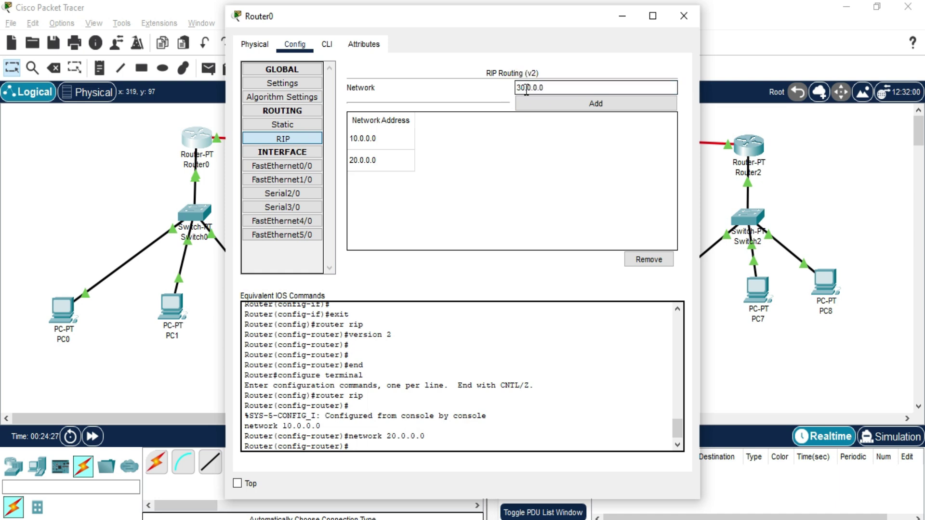
{"action": "left_click", "coordinate": [604, 104]}
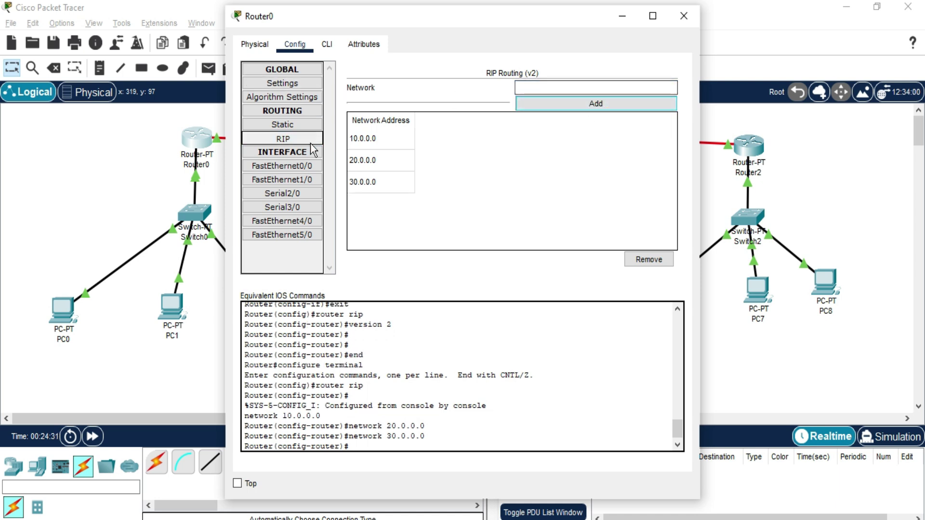
Step: Add network 40.0.0.0 to Router0's RIP routing, reusing the copied address with its first octet changed
{"action": "left_click", "coordinate": [597, 82]}
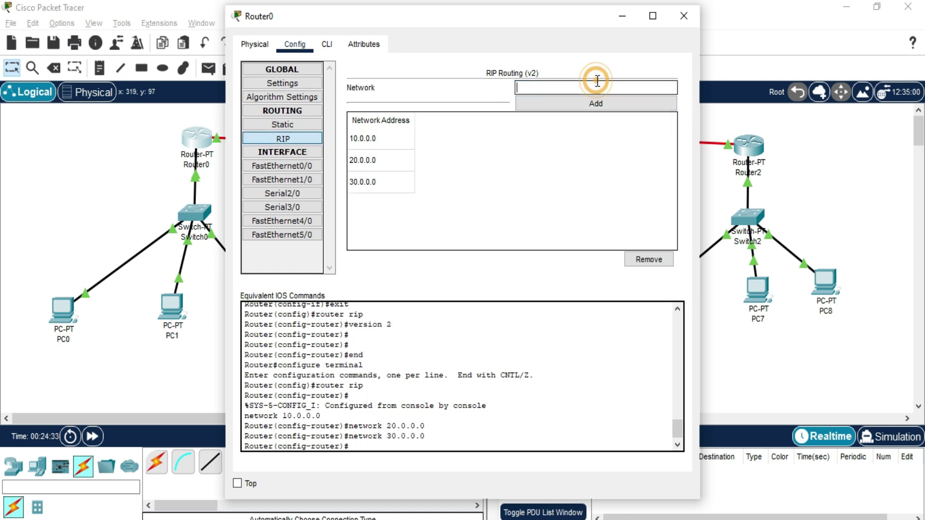
{"action": "key", "text": "ctrl+v"}
{"action": "left_click", "coordinate": [522, 88]}
{"action": "key", "text": "BackSpace"}
{"action": "type", "text": "4"}
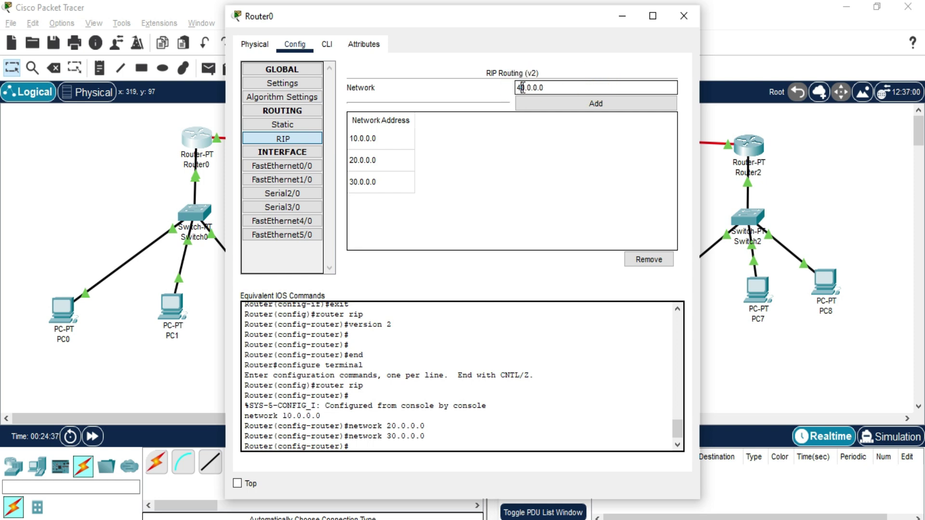
{"action": "left_click", "coordinate": [546, 104]}
Step: Add network 50.0.0.0 to Router0's RIP routing, reusing the copied address, and close Router0's window
{"action": "key", "text": "ctrl+v"}
{"action": "left_click", "coordinate": [521, 87]}
{"action": "key", "text": "BackSpace"}
{"action": "type", "text": "5"}
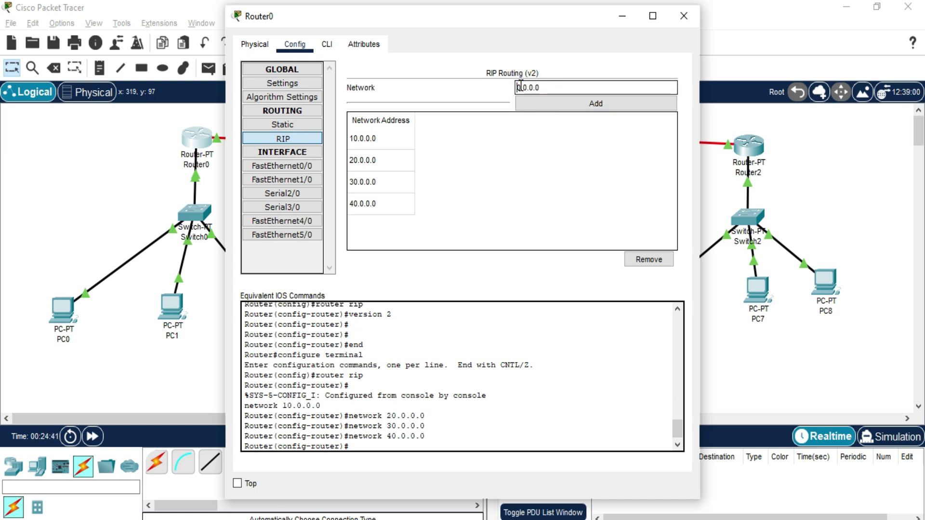
{"action": "left_click", "coordinate": [527, 102]}
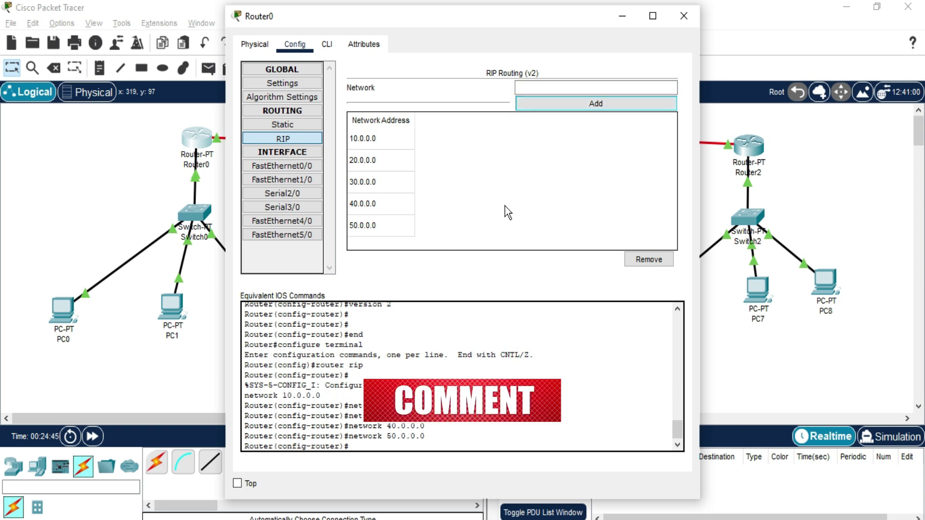
{"action": "left_click", "coordinate": [677, 22]}
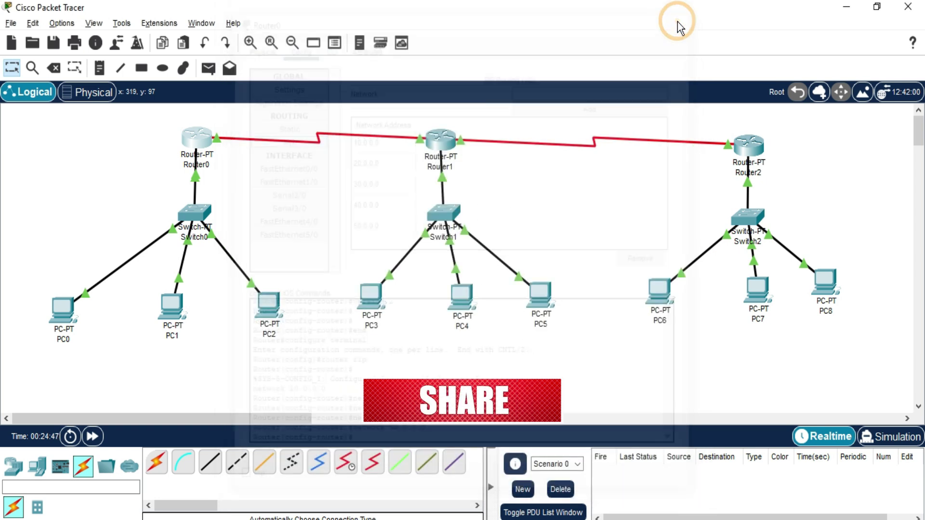
Step: Open Router1's RIP routing configuration and set it to RIP version 2 with the IOS command "version 2"
{"action": "left_click", "coordinate": [440, 139]}
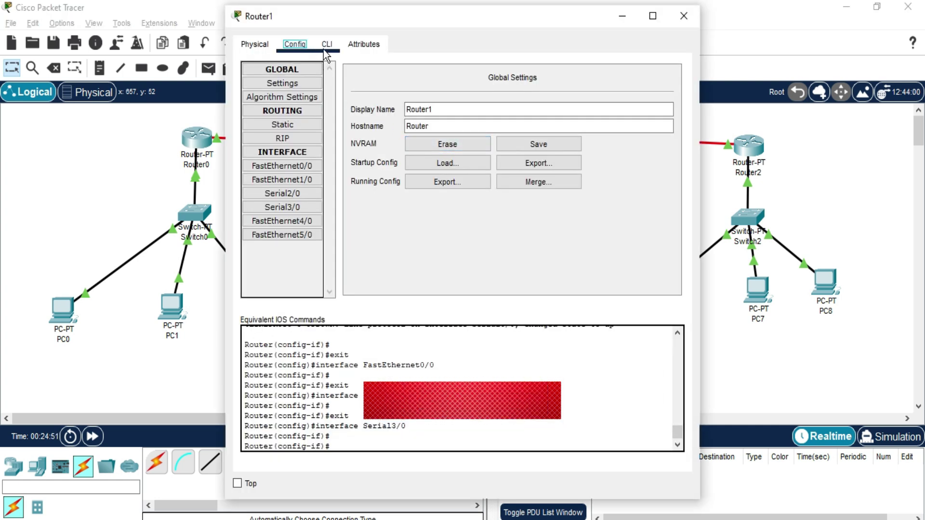
{"action": "left_click", "coordinate": [285, 139]}
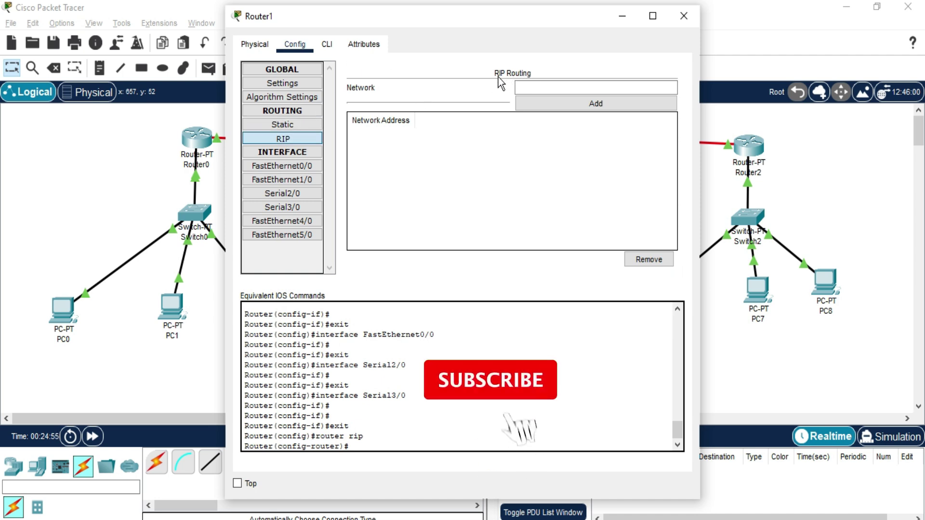
{"action": "left_click", "coordinate": [329, 46]}
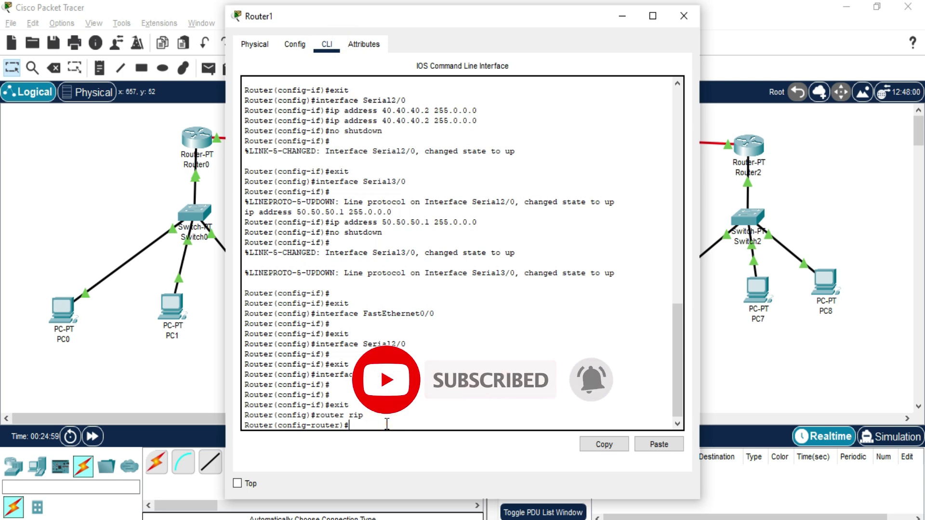
{"action": "type", "text": "version 2"}
{"action": "key", "text": "Return"}
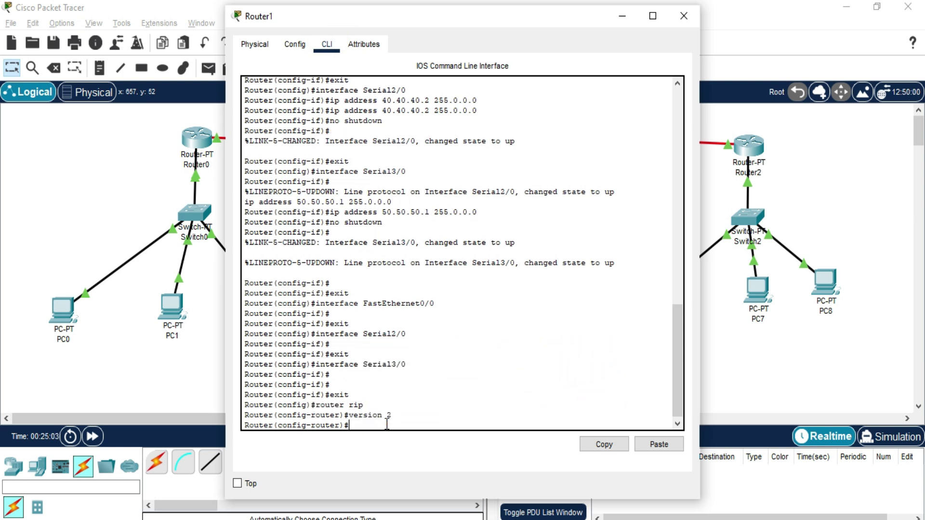
Step: Return to Router1's RIP settings and add network 10.0.0.0
{"action": "left_click", "coordinate": [295, 44]}
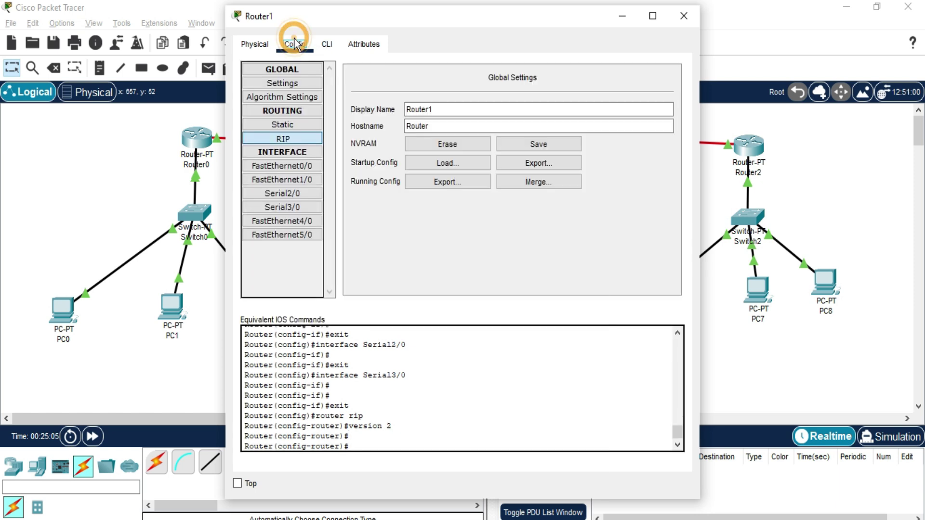
{"action": "left_click", "coordinate": [289, 138]}
{"action": "left_click", "coordinate": [581, 89]}
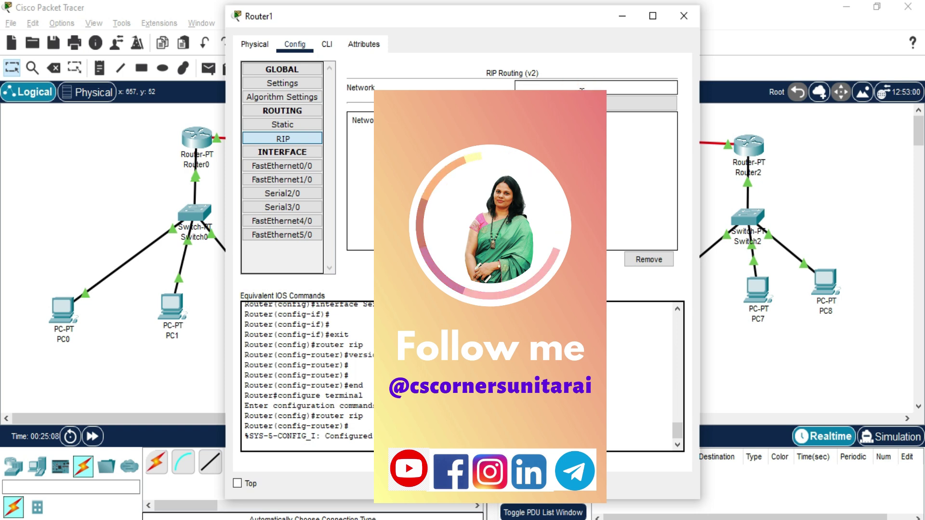
{"action": "type", "text": "10.0.0.0"}
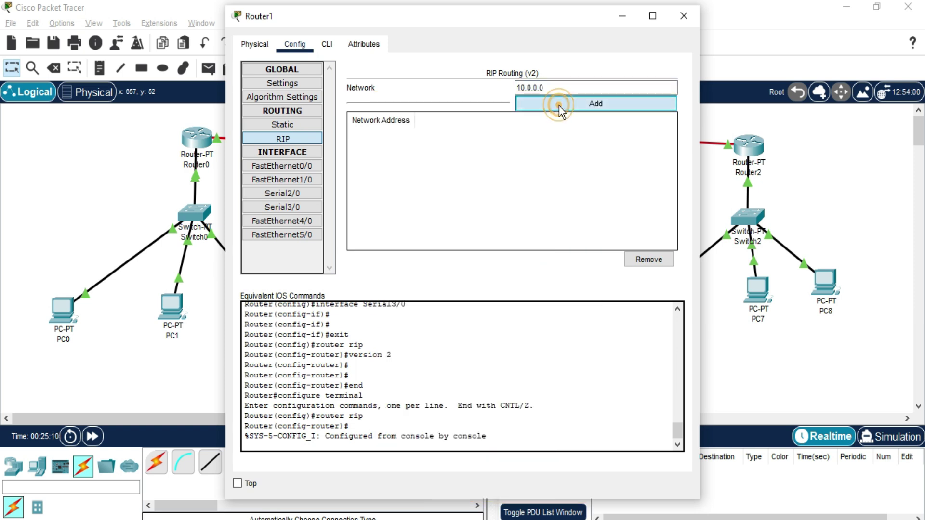
{"action": "left_click", "coordinate": [553, 103]}
Step: Add networks 20.0.0.0 and 30.0.0.0 to Router1's RIP routing
{"action": "left_click", "coordinate": [553, 87]}
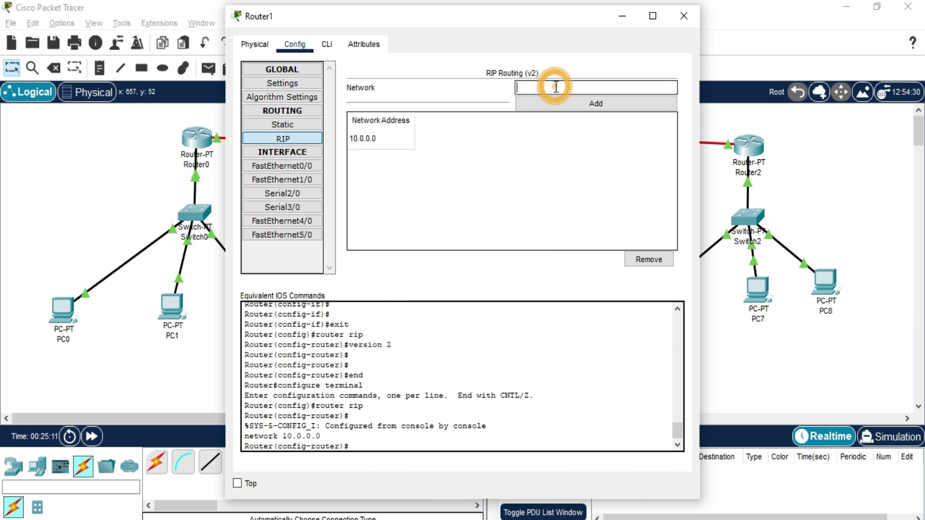
{"action": "double_click", "coordinate": [525, 89]}
{"action": "type", "text": "20"}
{"action": "left_click", "coordinate": [542, 100]}
{"action": "left_click", "coordinate": [522, 84]}
{"action": "double_click", "coordinate": [522, 87]}
{"action": "type", "text": "30"}
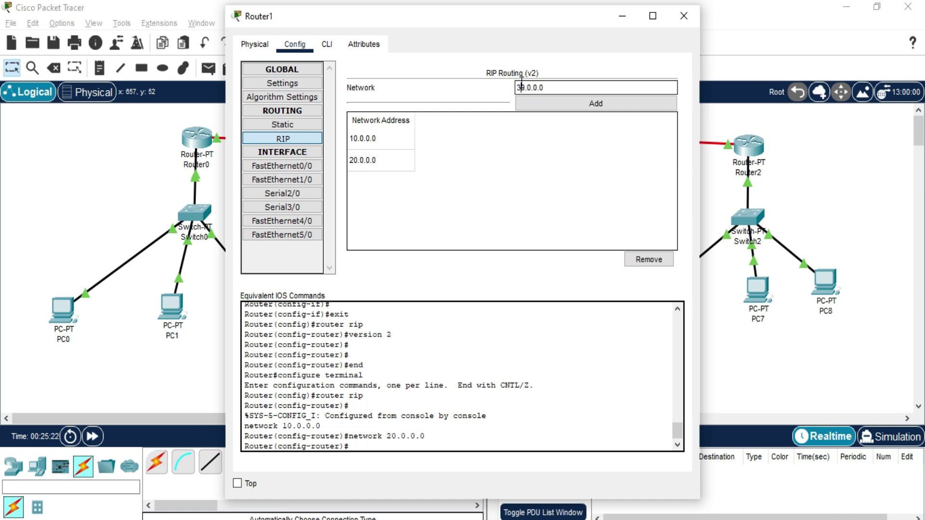
{"action": "left_click", "coordinate": [542, 102]}
Step: Add network 40.0.0.0 to Router1's RIP routing by changing the first octet of 10.0.0.0
{"action": "left_click", "coordinate": [540, 88]}
{"action": "type", "text": "40.0.0.0"}
{"action": "left_click", "coordinate": [520, 88]}
{"action": "key", "text": "BackSpace"}
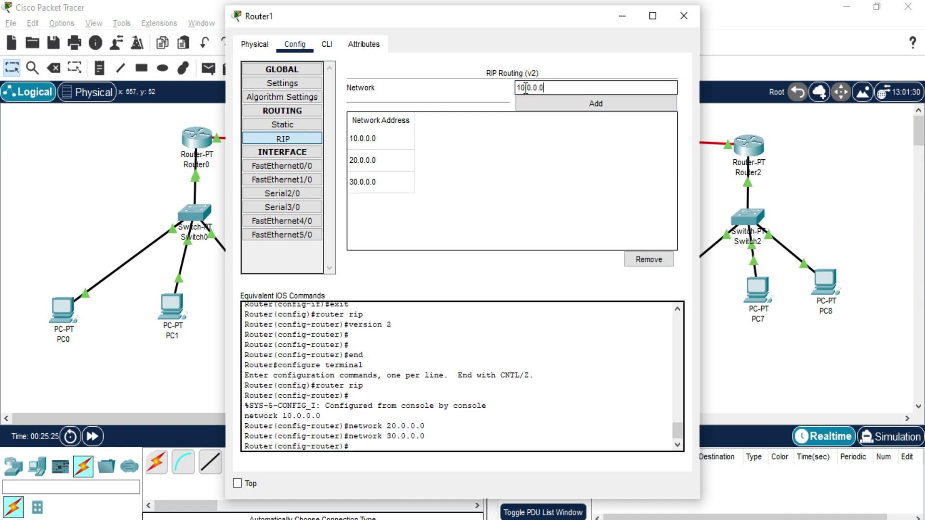
{"action": "type", "text": "4"}
{"action": "left_click", "coordinate": [530, 103]}
Step: Add network 50.0.0.0 to Router1's RIP routing and close Router1's window
{"action": "left_click", "coordinate": [543, 88]}
{"action": "type", "text": "10.0.0.0"}
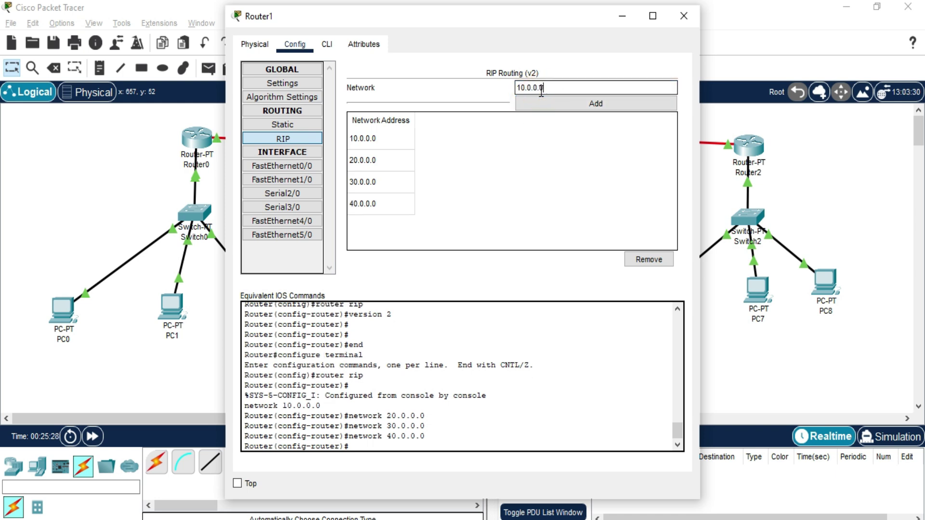
{"action": "left_click", "coordinate": [524, 88]}
{"action": "key", "text": "BackSpace"}
{"action": "type", "text": "5"}
{"action": "left_click", "coordinate": [530, 107]}
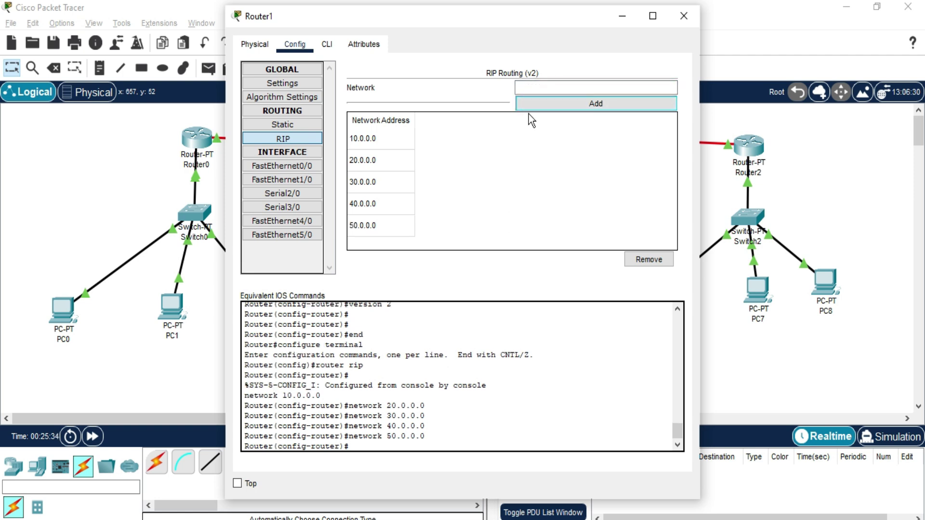
{"action": "left_click", "coordinate": [682, 18]}
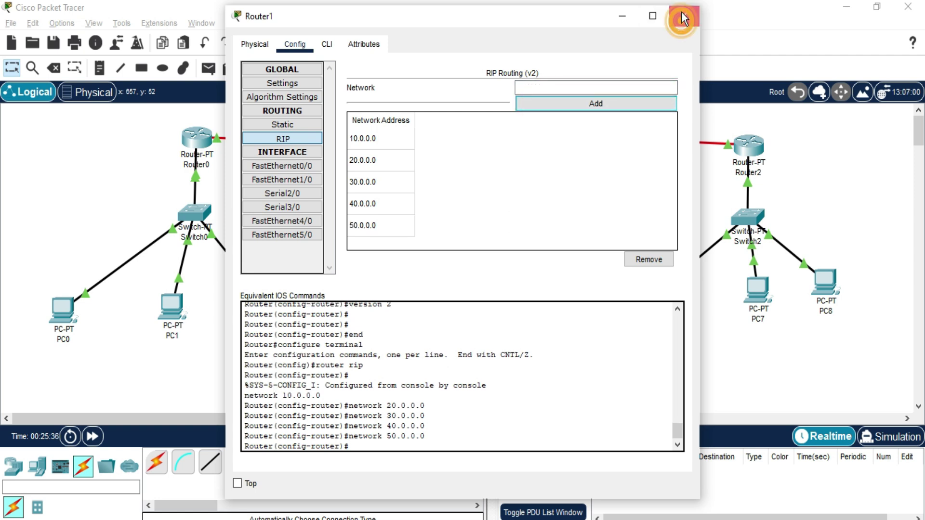
Step: Open Router2's RIP routing configuration and set it to RIP version 2 with the IOS command "version 2"
{"action": "left_click", "coordinate": [747, 151]}
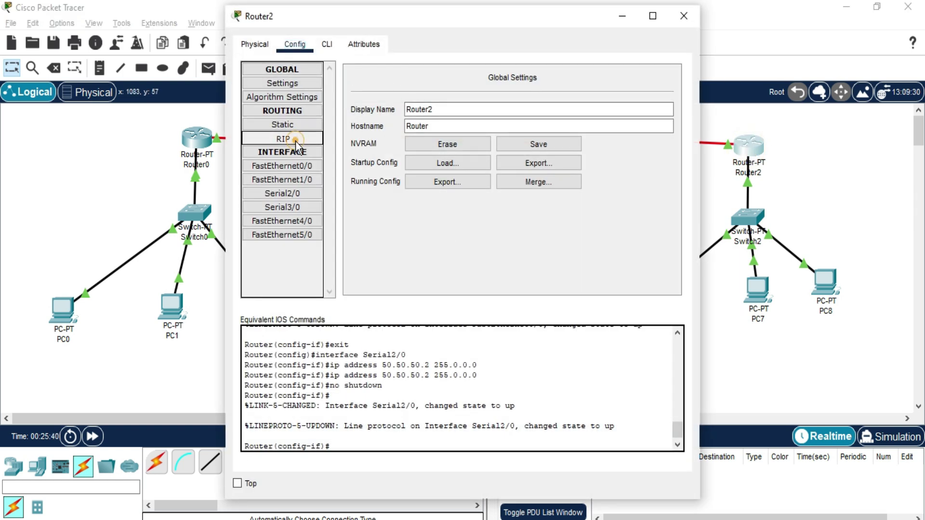
{"action": "left_click", "coordinate": [296, 140]}
{"action": "left_click", "coordinate": [322, 46]}
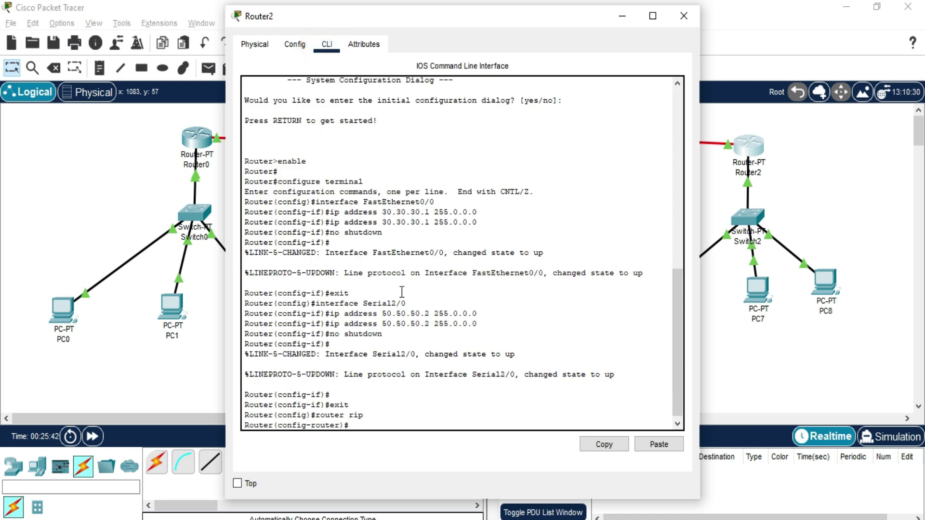
{"action": "type", "text": "version 2"}
{"action": "key", "text": "Return"}
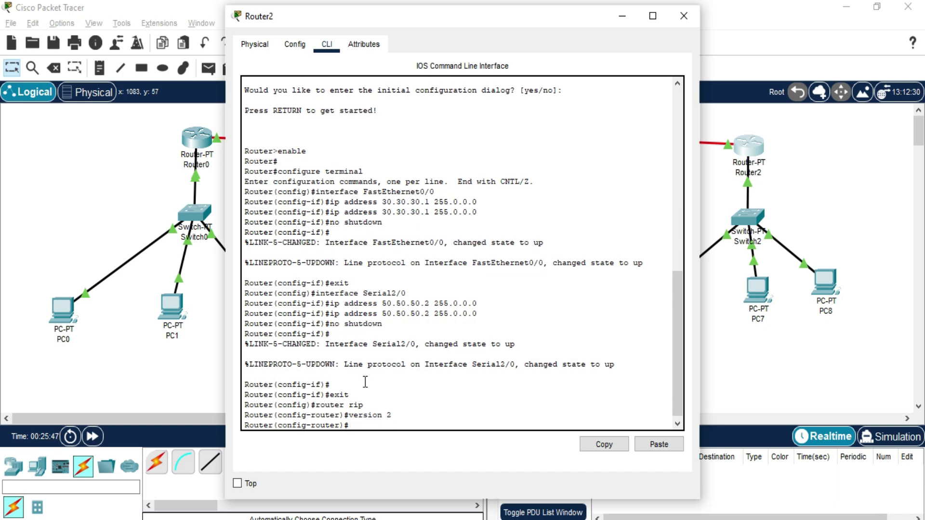
Step: Return to Router2's RIP settings and add network 10.0.0.0
{"action": "left_click", "coordinate": [300, 44]}
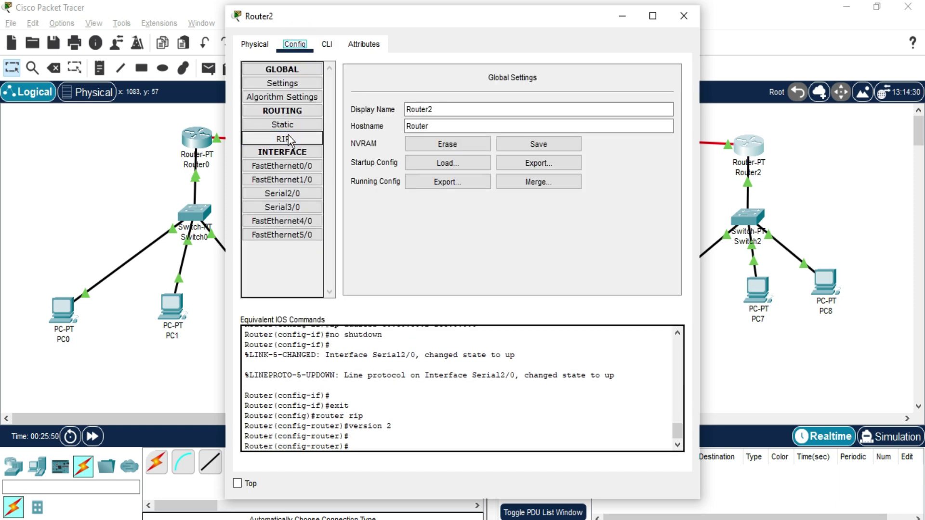
{"action": "left_click", "coordinate": [287, 138]}
{"action": "left_click", "coordinate": [535, 87]}
{"action": "type", "text": "10.0.0.0"}
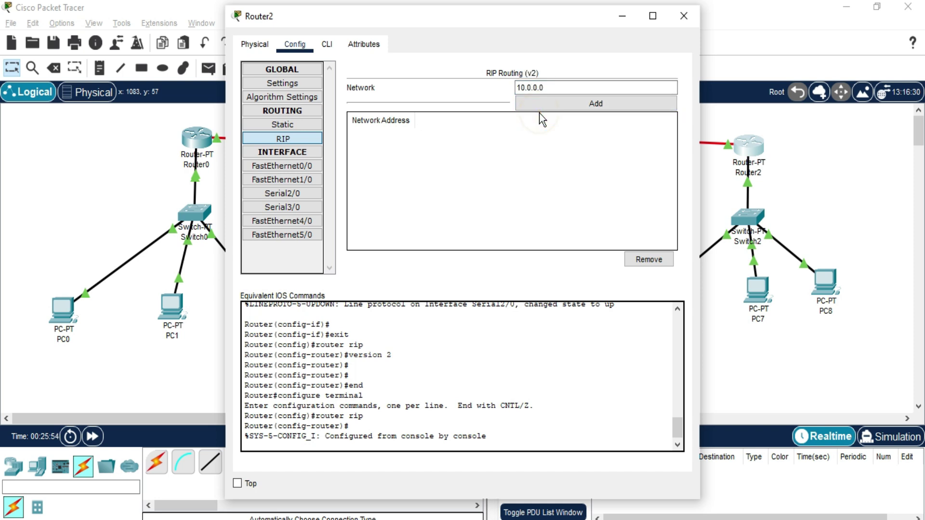
{"action": "left_click", "coordinate": [540, 105]}
Step: Add networks 20.0.0.0, 30.0.0.0, 40.0.0.0 and 50.0.0.0 to Router2's RIP routing and close Router2's window
{"action": "left_click", "coordinate": [541, 87]}
{"action": "type", "text": "10.0.0.0"}
{"action": "left_click", "coordinate": [524, 89]}
{"action": "key", "text": "BackSpace"}
{"action": "type", "text": "2"}
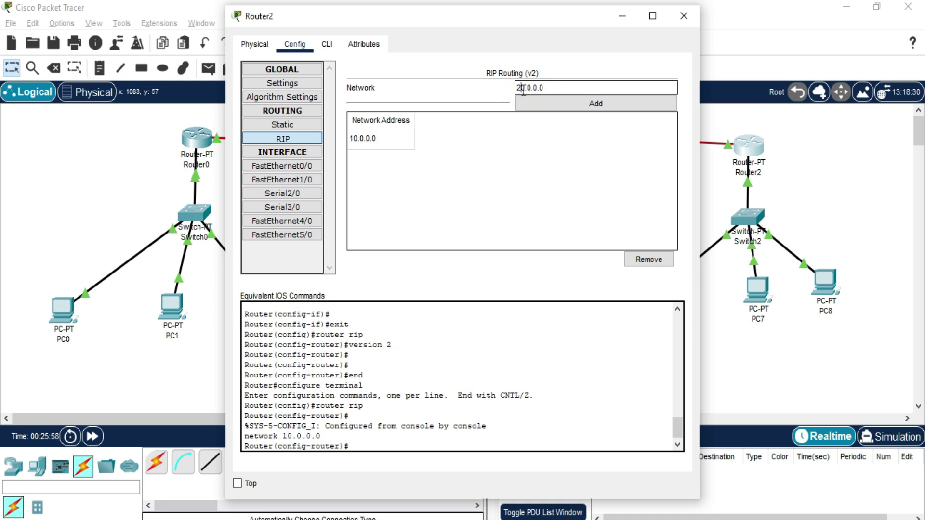
{"action": "left_click", "coordinate": [566, 113]}
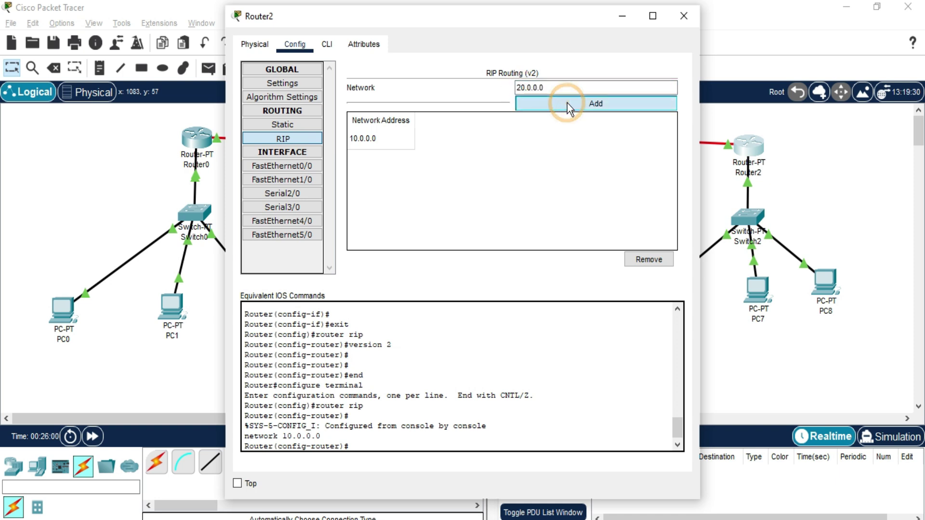
{"action": "left_click", "coordinate": [551, 98]}
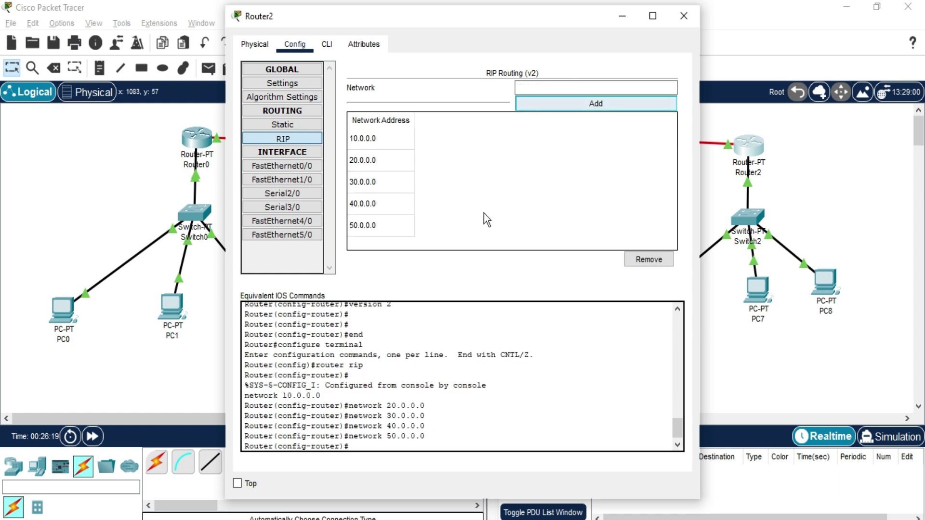
{"action": "left_click", "coordinate": [682, 16]}
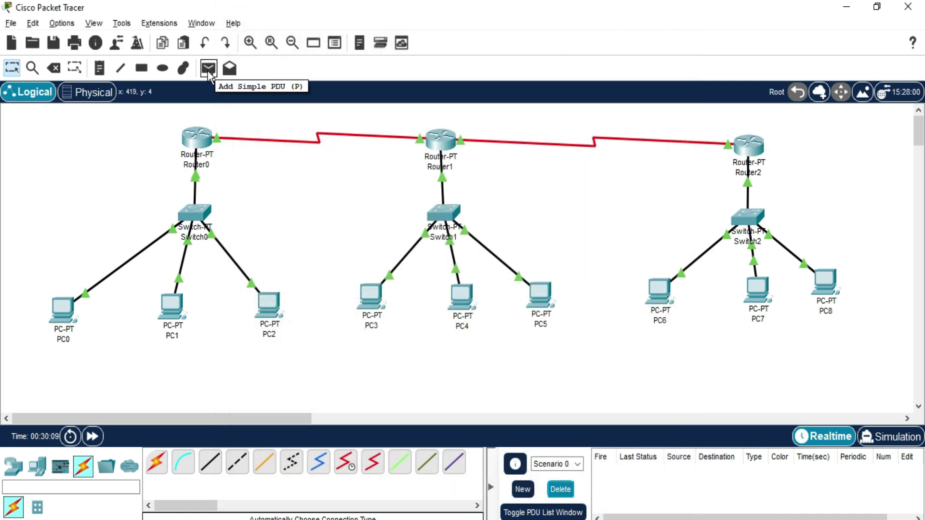
Step: Send a simple PDU from PC1 to PC3 to test connectivity between their networks
{"action": "left_click", "coordinate": [209, 70]}
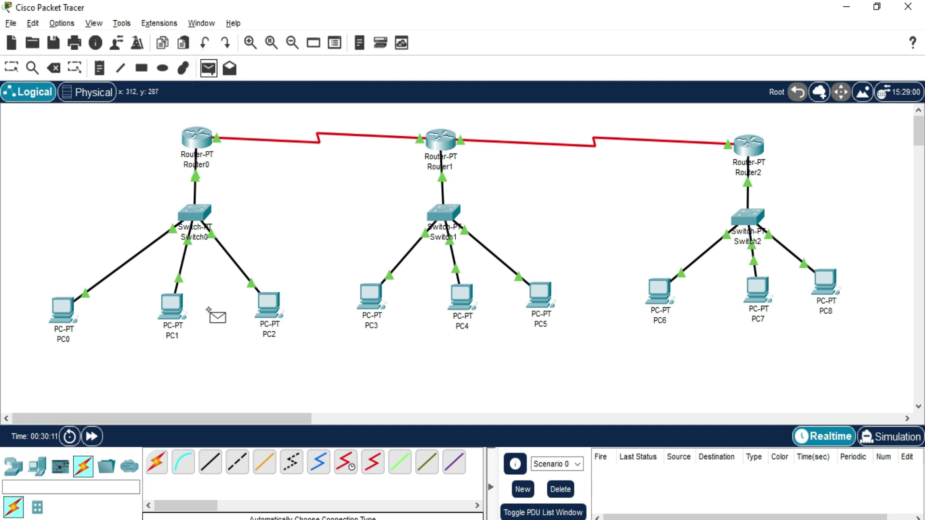
{"action": "left_click", "coordinate": [176, 311]}
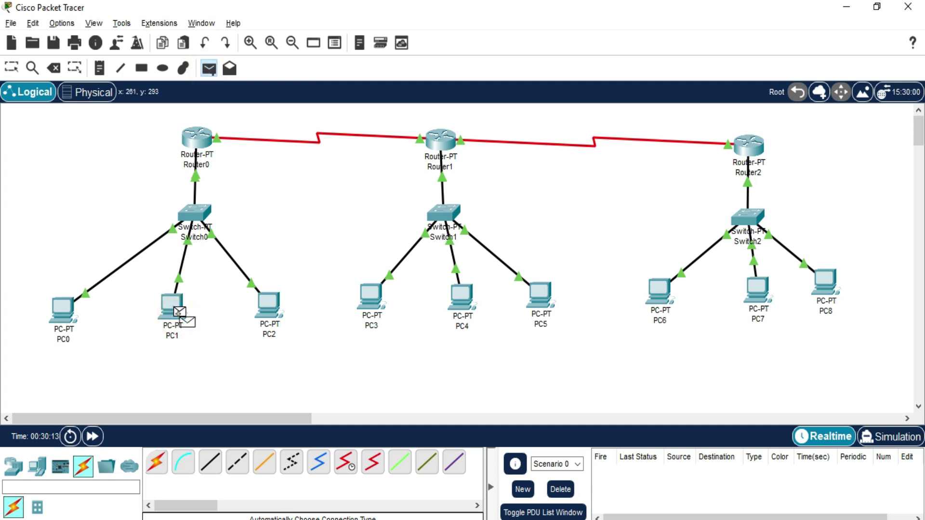
{"action": "left_click", "coordinate": [371, 304]}
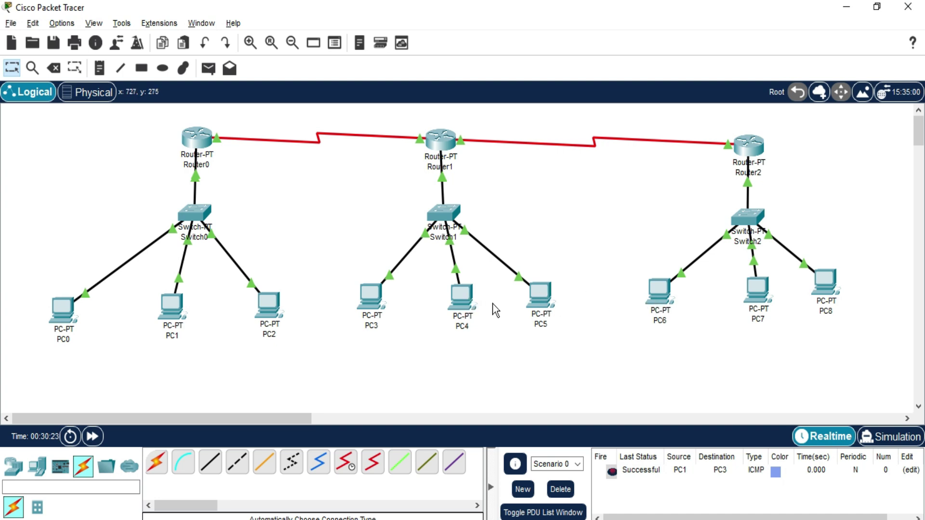
Step: Ping 30.30.30.2 from PC4's Command Prompt, examine the packet statistics, and close PC4's window
{"action": "left_click", "coordinate": [459, 304]}
{"action": "left_click", "coordinate": [557, 89]}
{"action": "type", "text": "ping 30.30.30.2"}
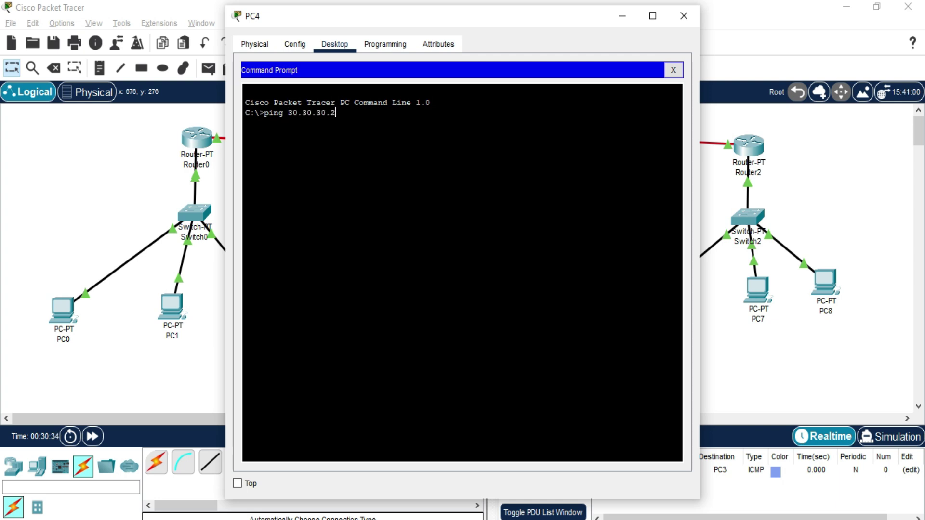
{"action": "key", "text": "Return"}
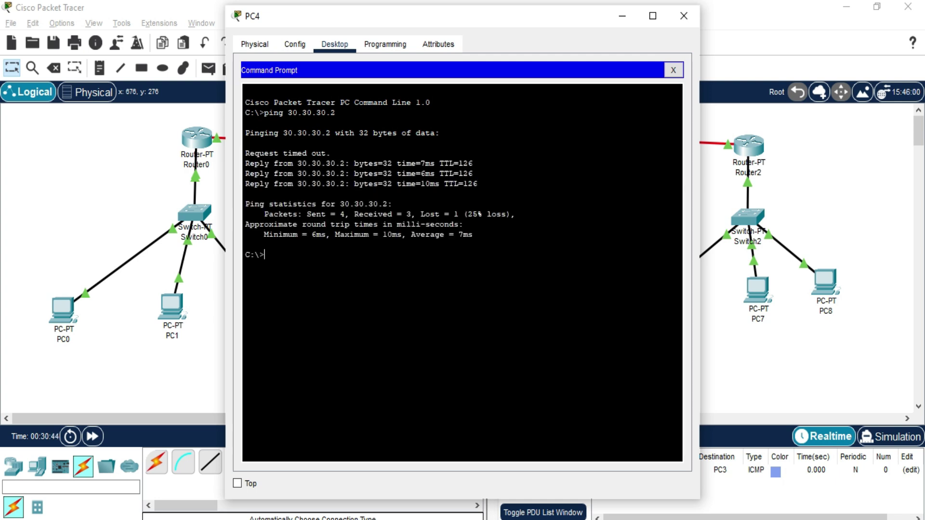
{"action": "left_click_drag", "start_coordinate": [403, 214], "coordinate": [458, 213]}
{"action": "left_click", "coordinate": [683, 17]}
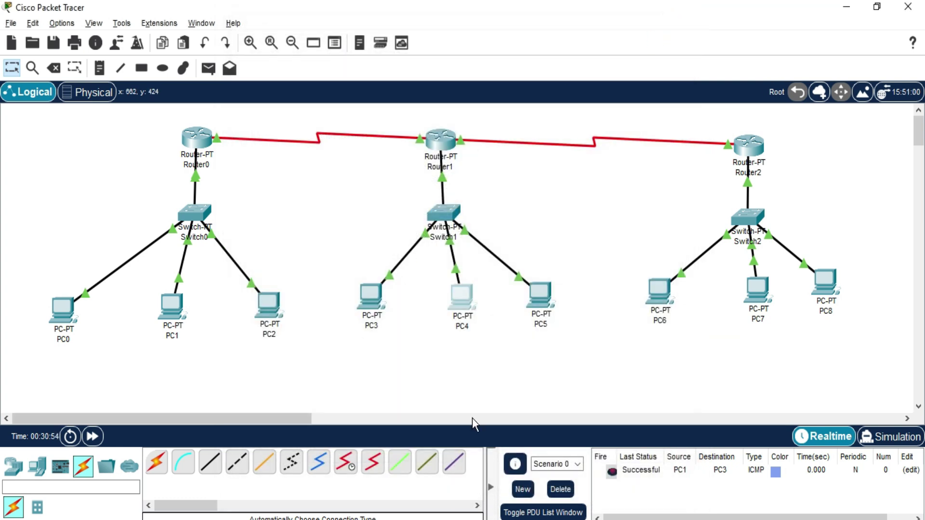